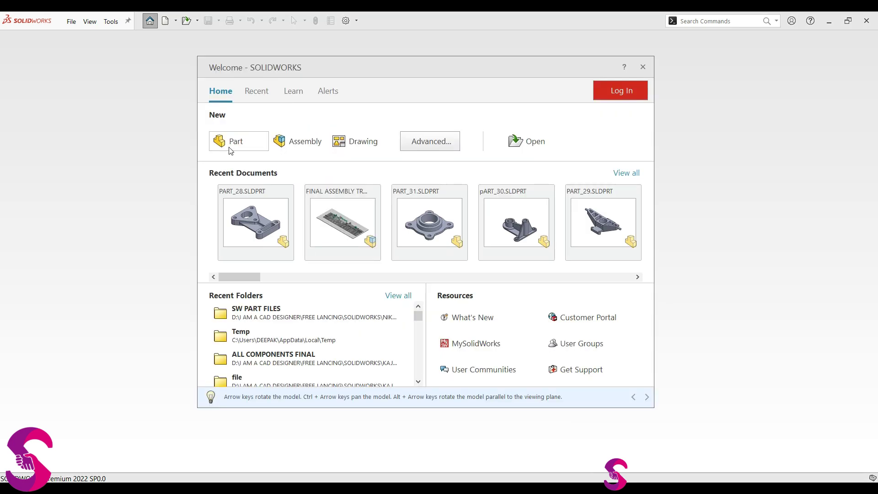
Create a new blank part document, Part2
left_click(232, 146)
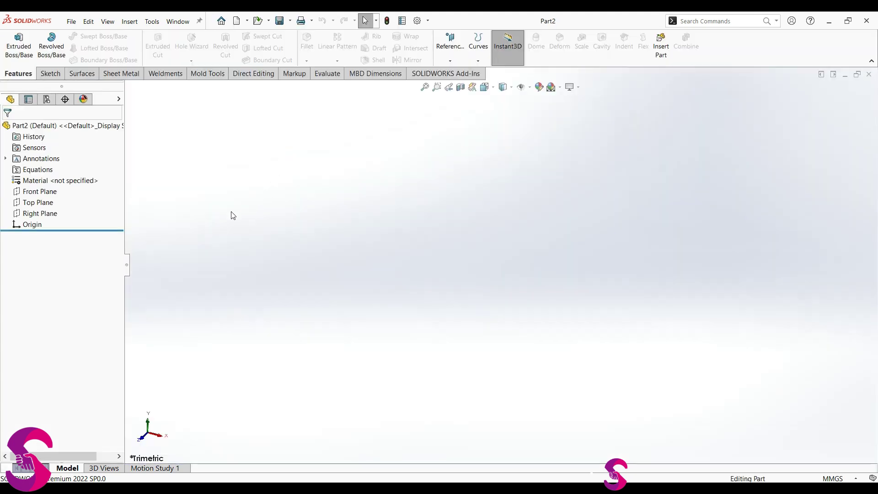
On the Top Plane, sketch concentric Ø80 and Ø100 circles centred on the origin
left_click(52, 204)
left_click(69, 191)
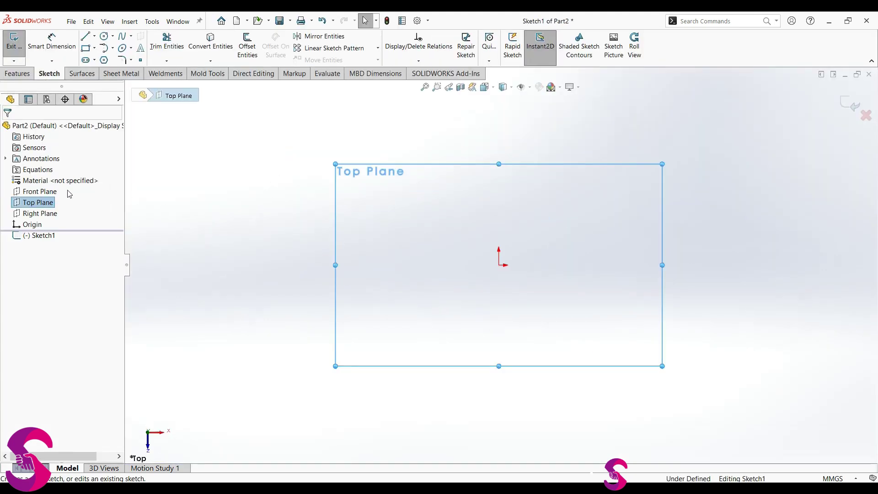
left_click(105, 35)
left_click(499, 265)
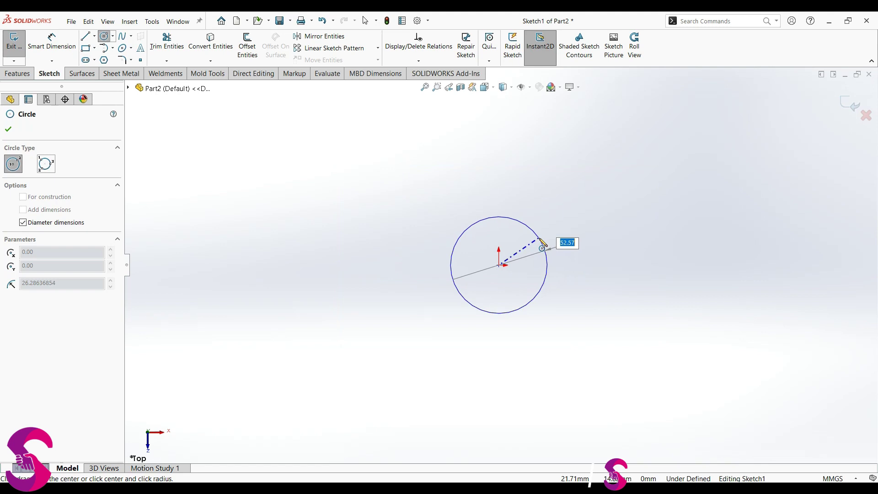
type("80")
key("Return")
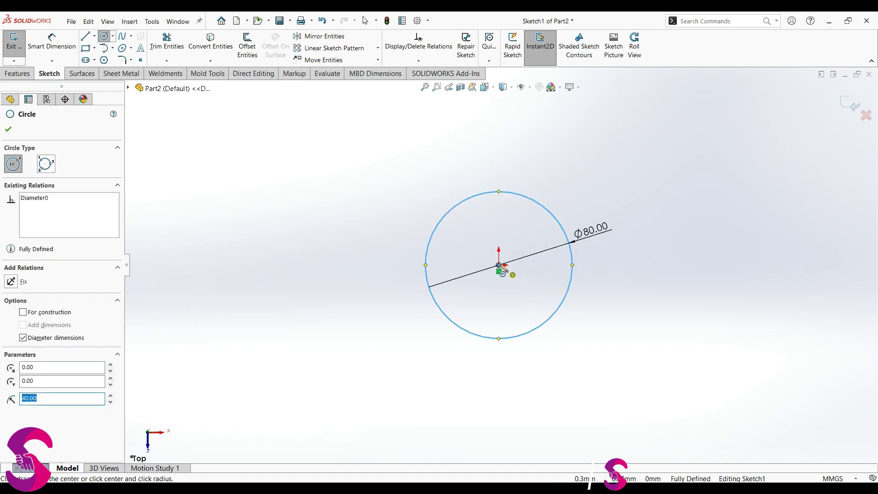
left_click(499, 265)
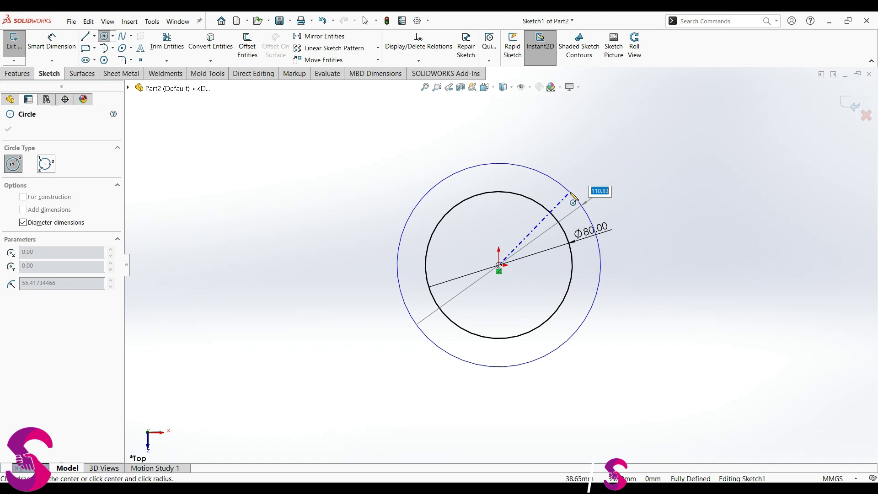
type("100")
key("Return")
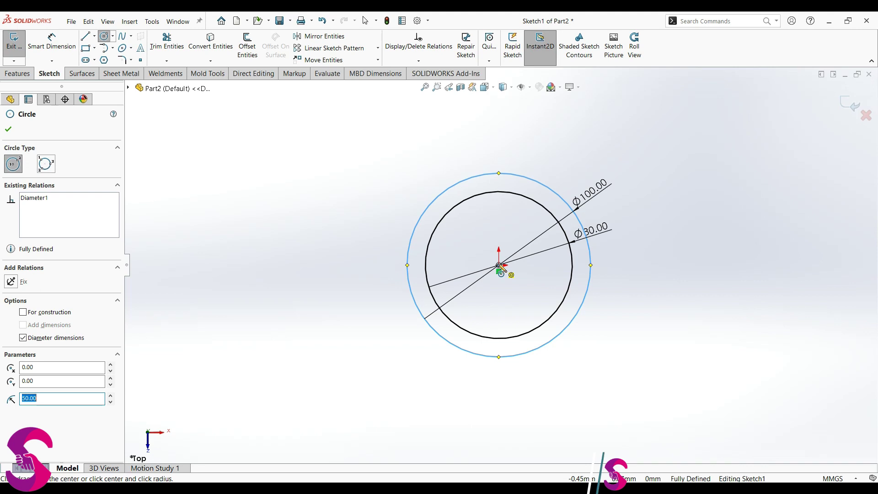
key("Escape")
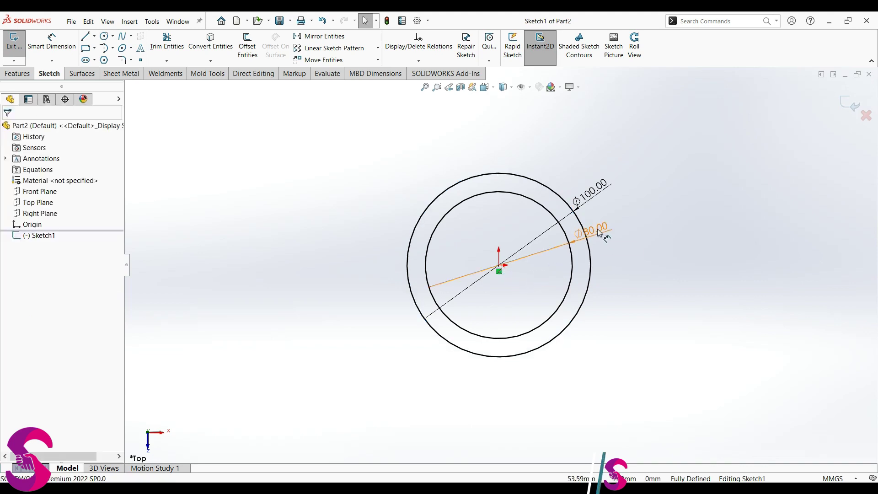
Drag the concentric circles off the origin and draw a Ø50 circle at the origin
left_click_drag(498, 266, 458, 269)
right_click_drag(457, 269, 504, 266)
left_click(500, 266)
left_click(510, 247)
type("50")
key("Return")
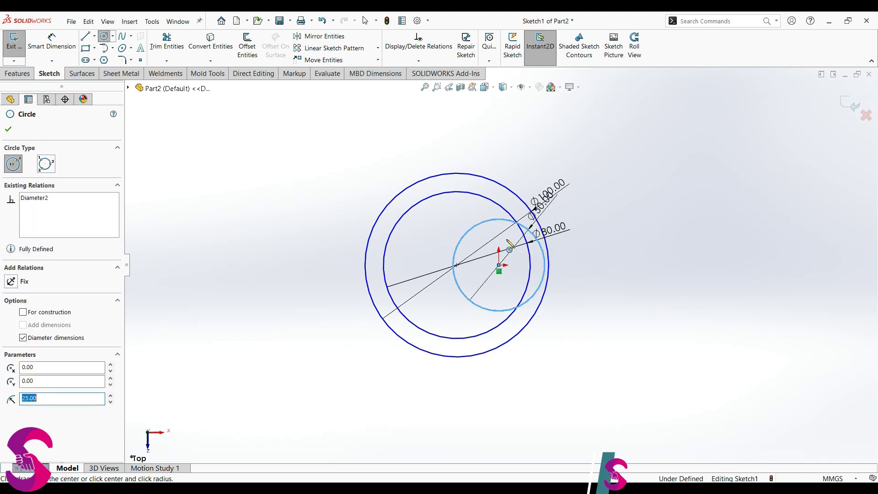
key("Escape")
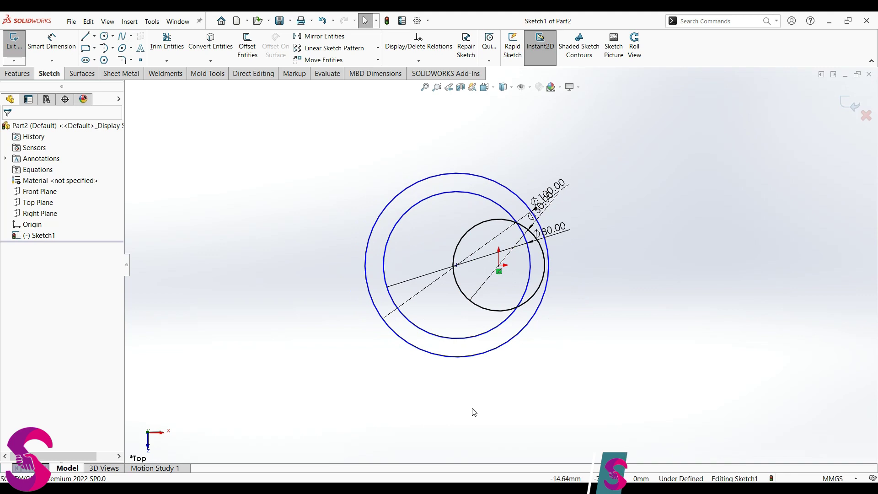
Dimension the concentric circles' centre 20 mm from the origin
key("d")
left_click(499, 267)
left_click(457, 266)
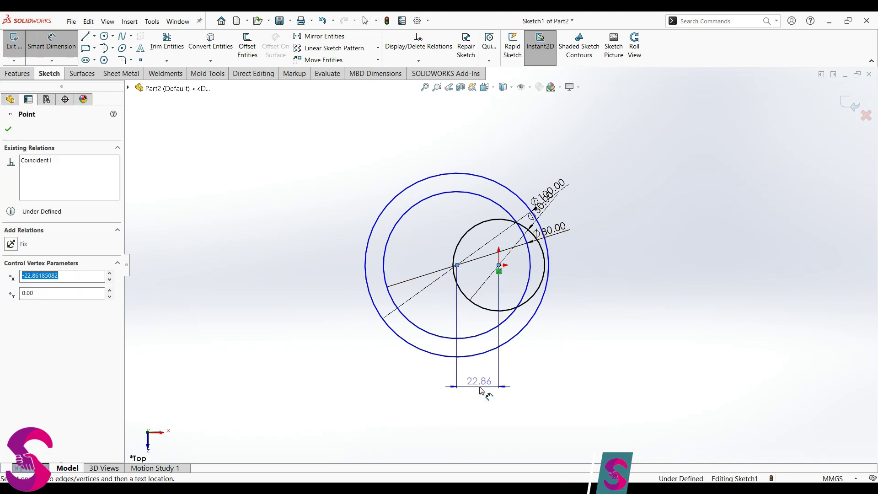
left_click(478, 391)
type("20")
key("Return")
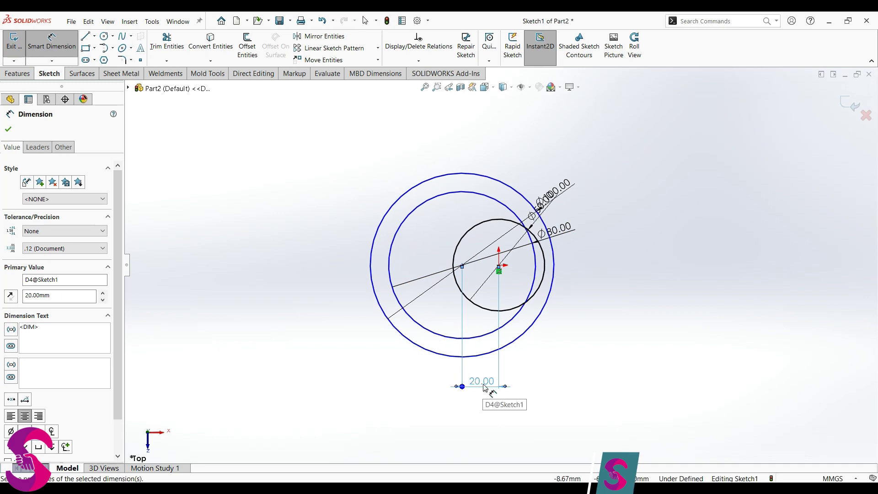
key("Escape")
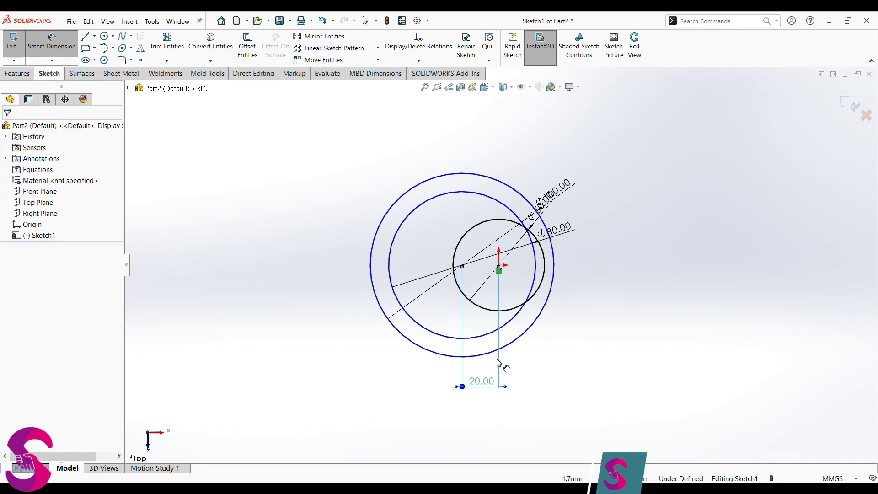
key("Escape")
Add a Horizontal relation between the concentric circles' centre and the origin
left_click(462, 266)
left_click(502, 263, "ctrl")
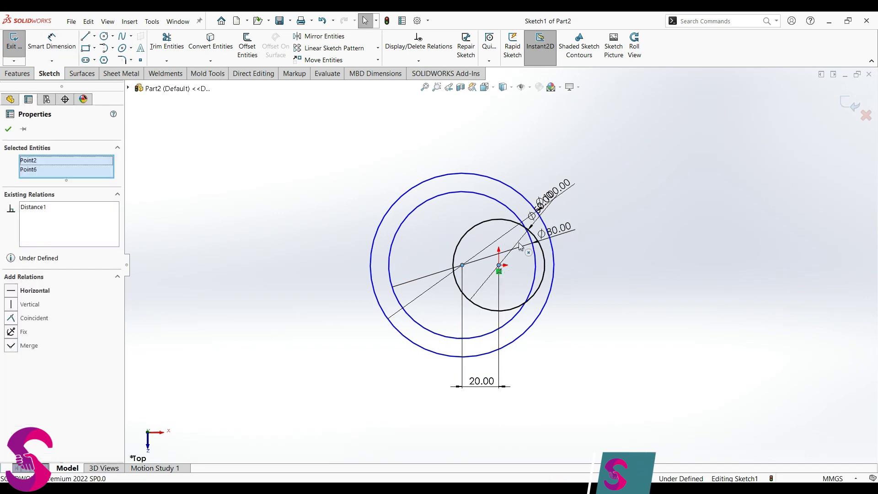
left_click(583, 238)
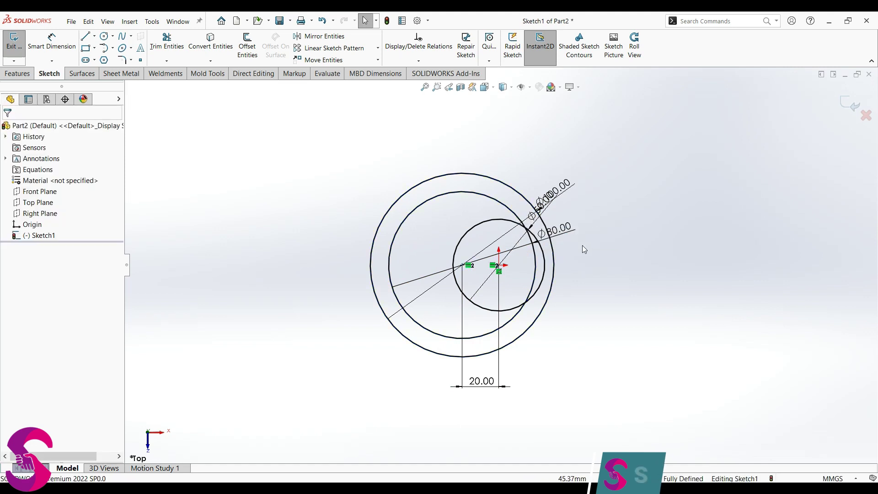
scroll(512, 238, "down", 3)
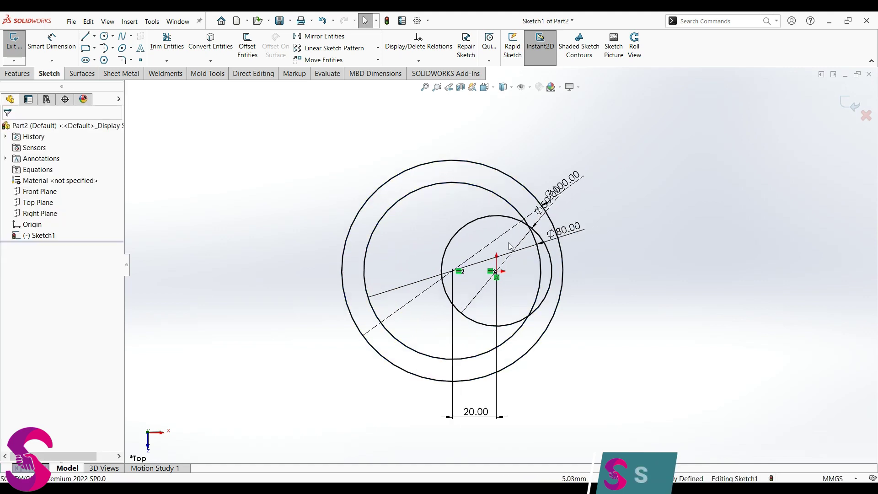
left_click(167, 44)
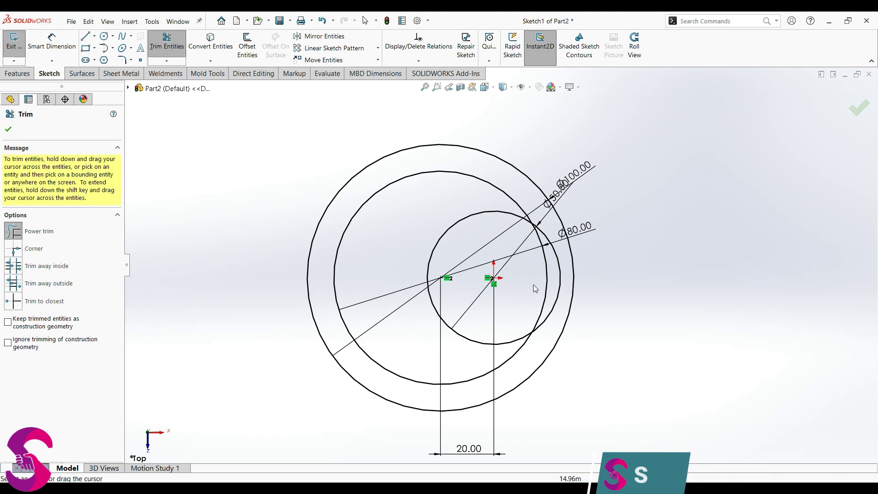
Trim the Ø80 arc inside the Ø50 circle and draw a horizontal line from the origin leftward
left_click_drag(534, 285, 552, 274)
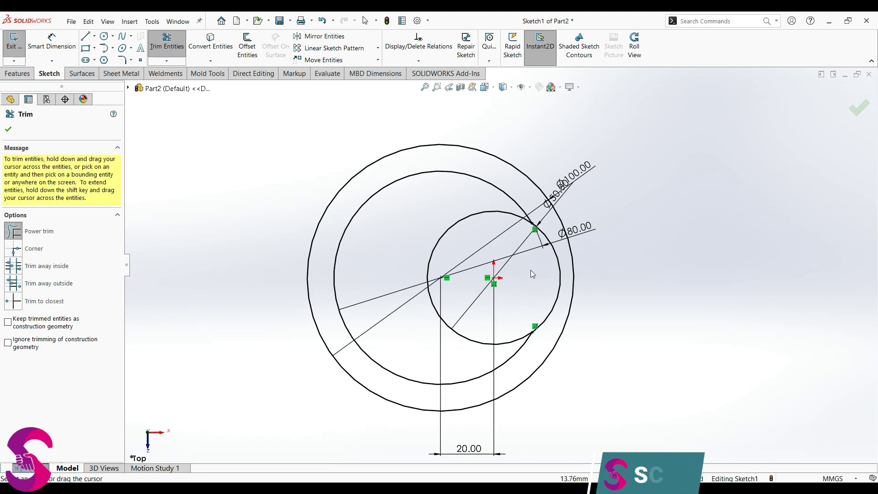
scroll(417, 282, "down", 2)
key("l")
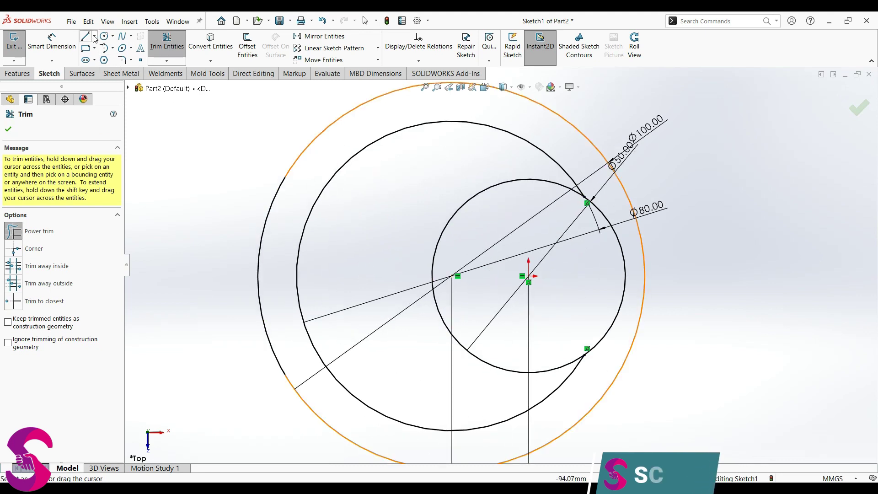
left_click(529, 277)
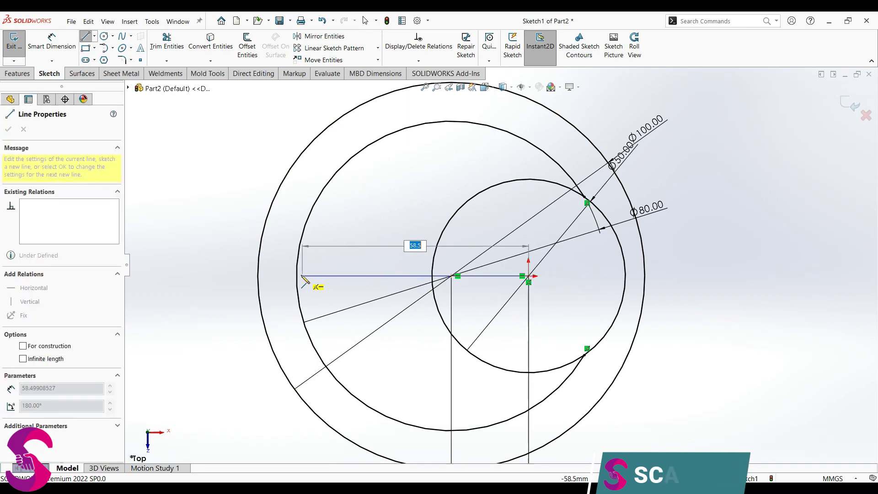
left_click(297, 277)
key("Escape")
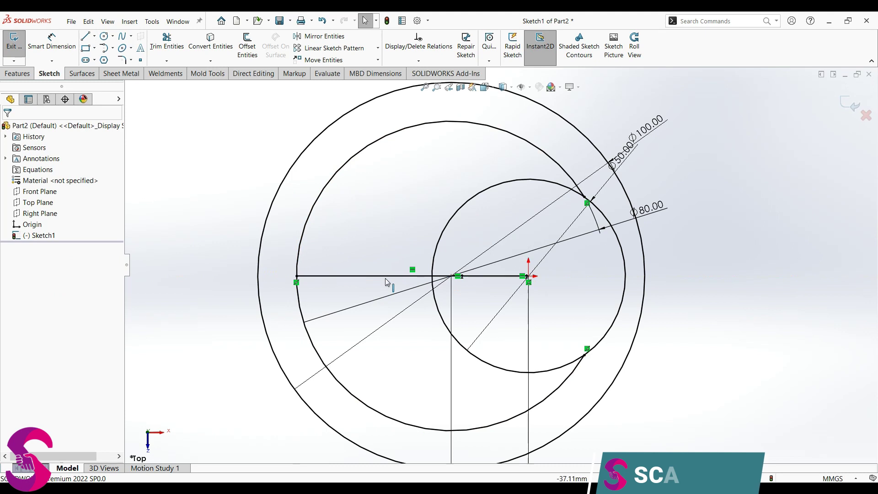
Turn the horizontal line into construction geometry
left_click(390, 277)
left_click(430, 256)
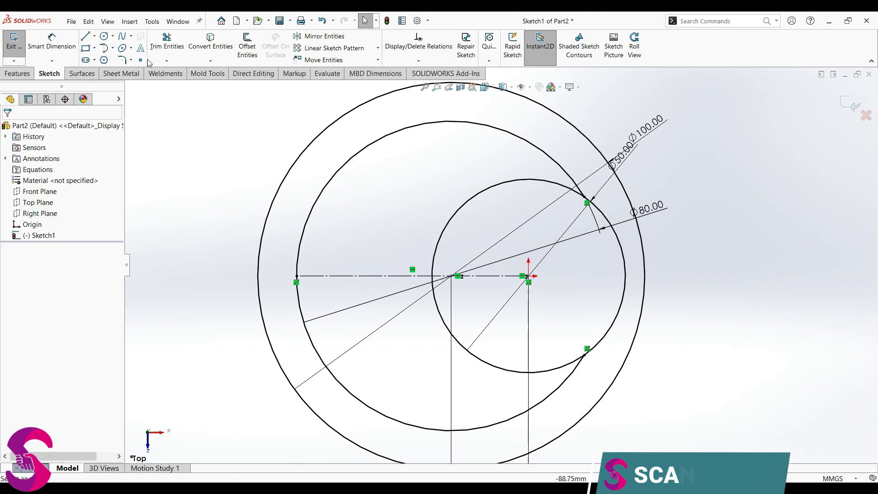
left_click(245, 47)
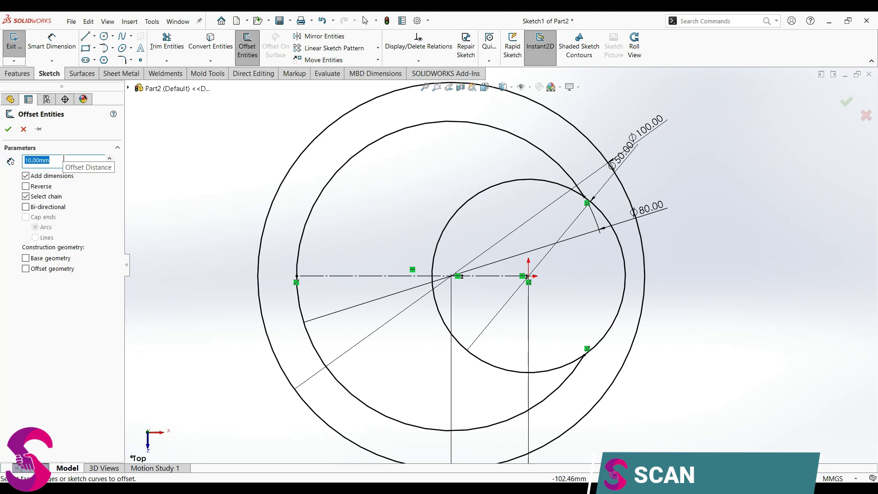
Offset the centerline bi-directionally by 5 mm, creating lines above and below it
type("525")
key("Return")
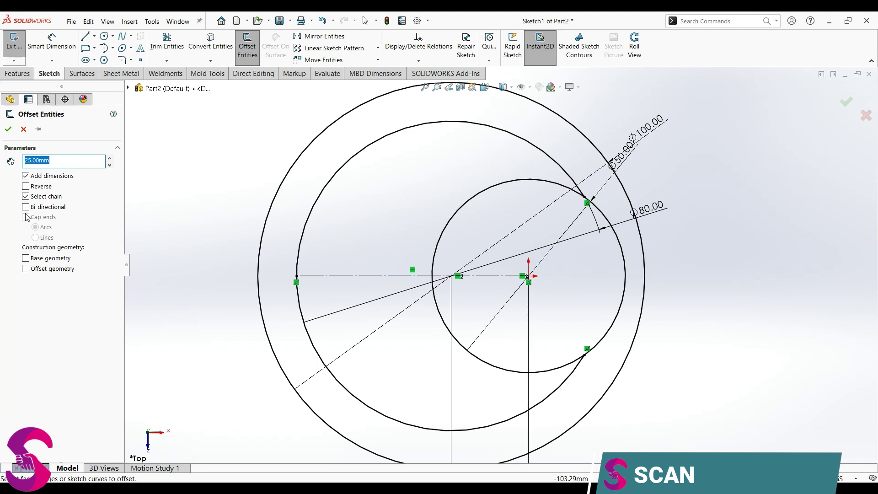
left_click(26, 208)
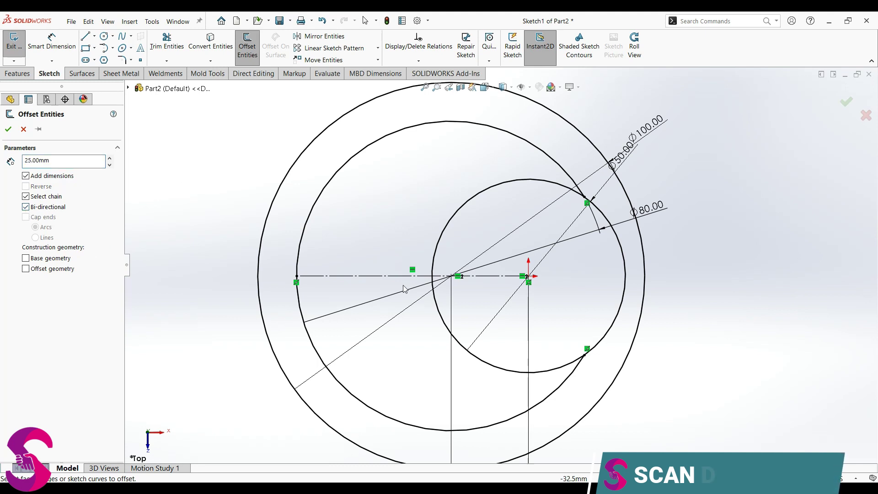
left_click(374, 281)
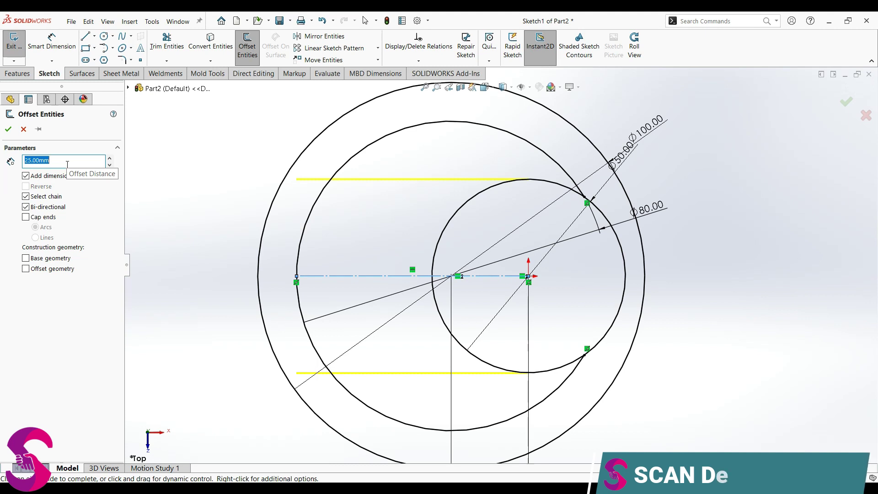
type("10")
key("Return")
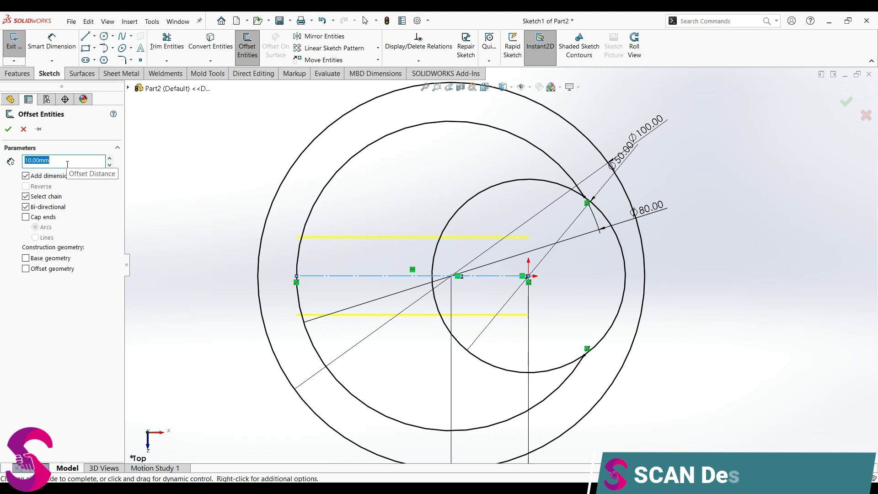
type("5")
key("Return")
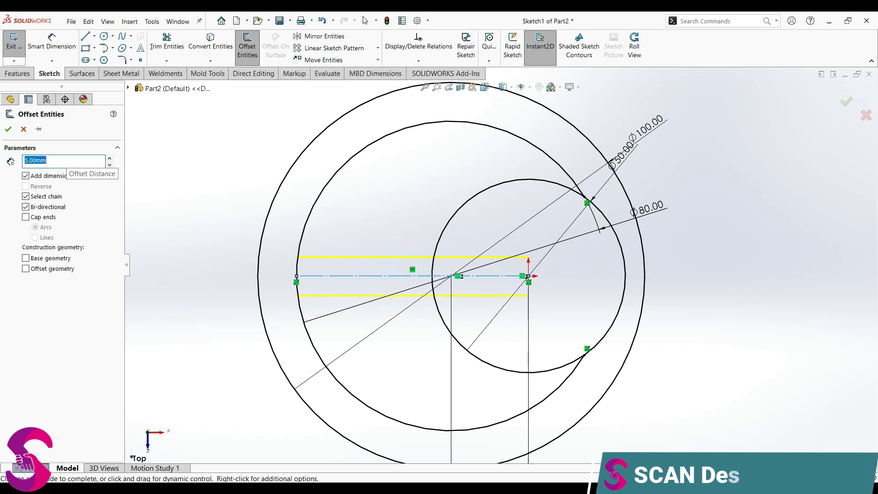
left_click(8, 129)
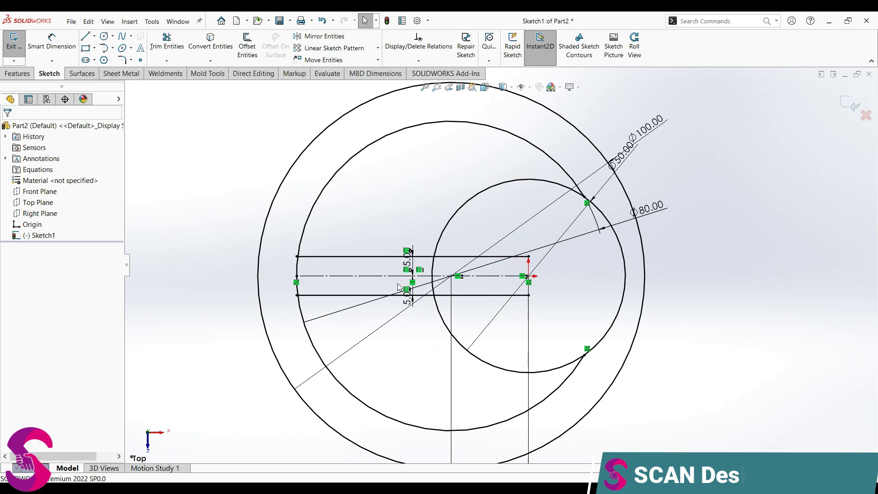
Draw a Ø50 circle centred on the origin
left_click(167, 46)
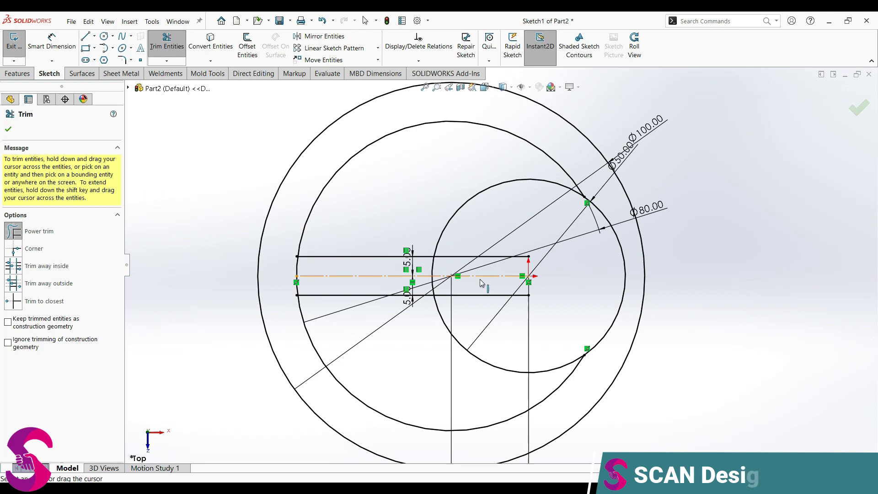
left_click(108, 36)
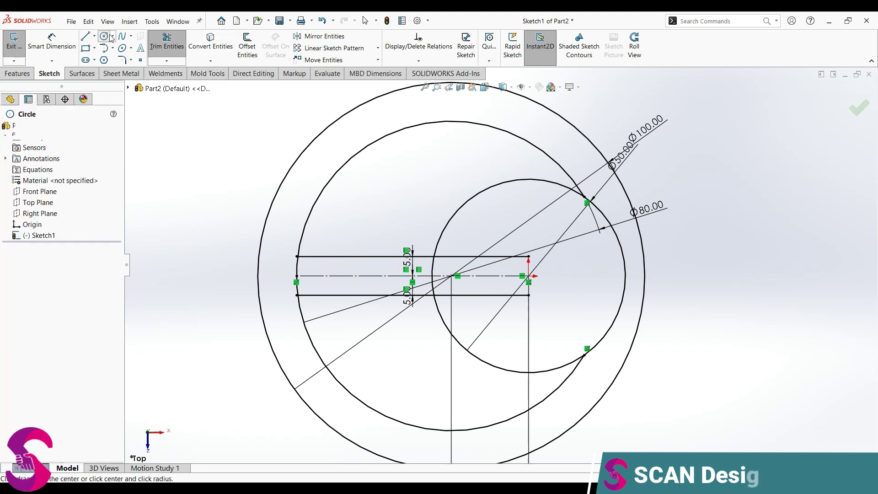
left_click(529, 276)
left_click(524, 179)
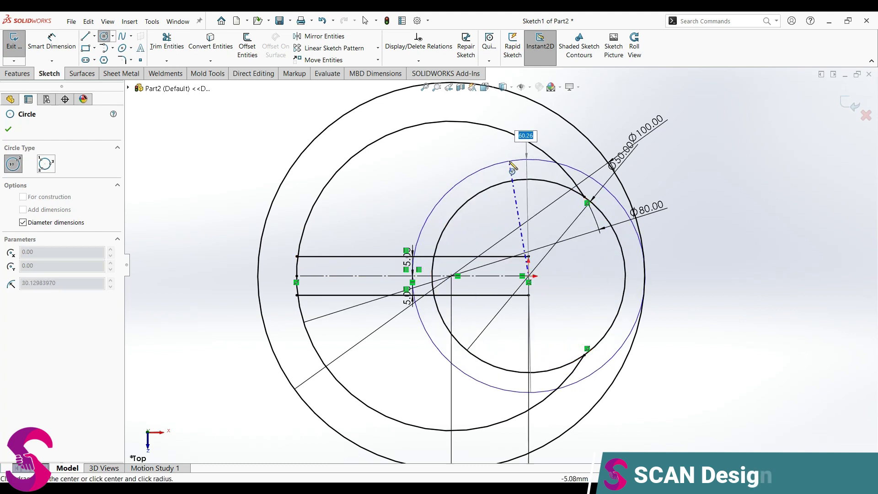
type("50")
key("Return")
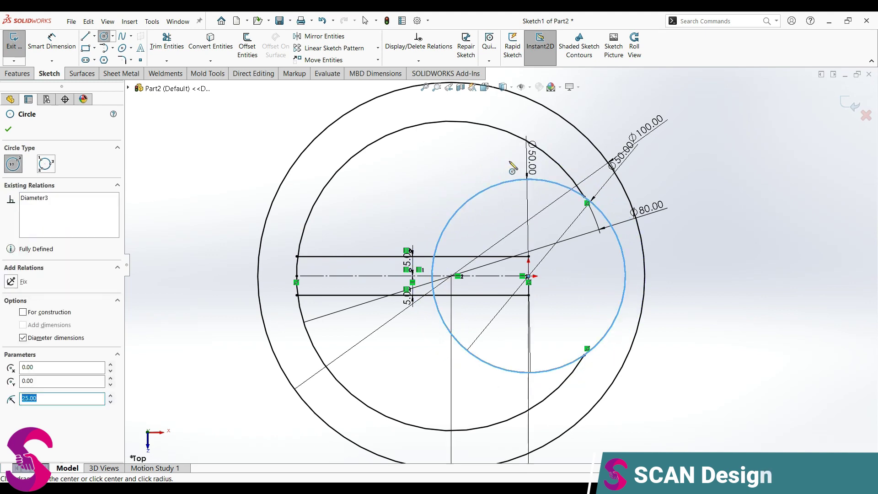
key("Escape")
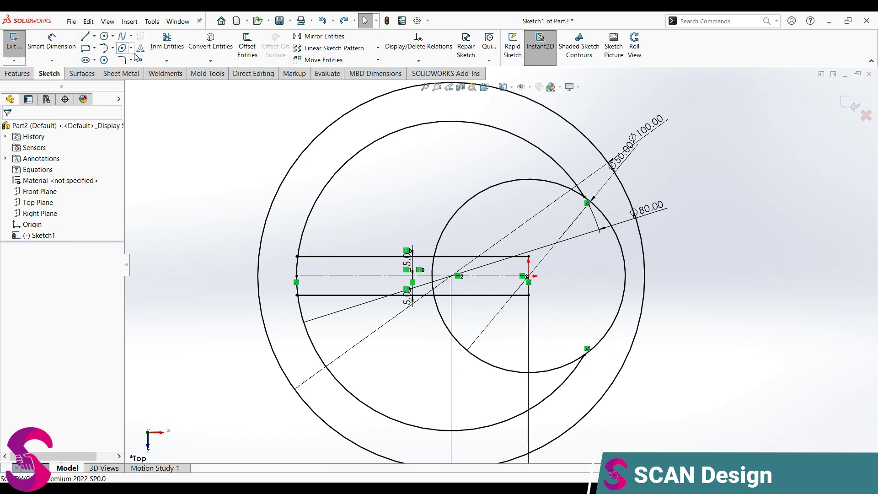
Add a concentric Ø44 circle at the origin
left_click(104, 36)
left_click(529, 276)
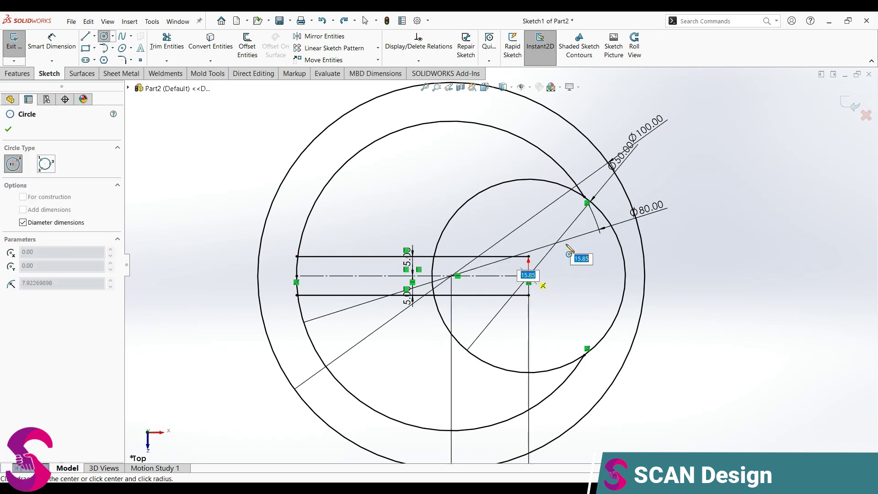
type("44")
key("Return")
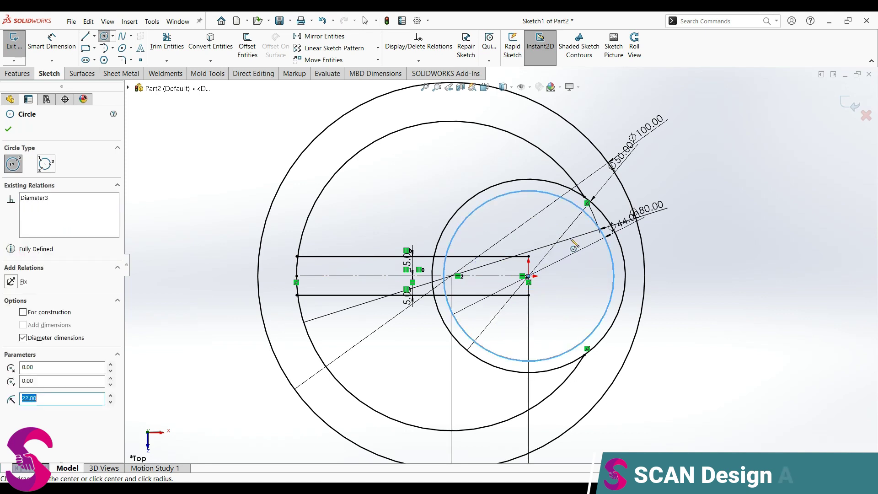
key("Escape")
key("Escape")
scroll(599, 204, "down", 1)
scroll(600, 205, "down", 1)
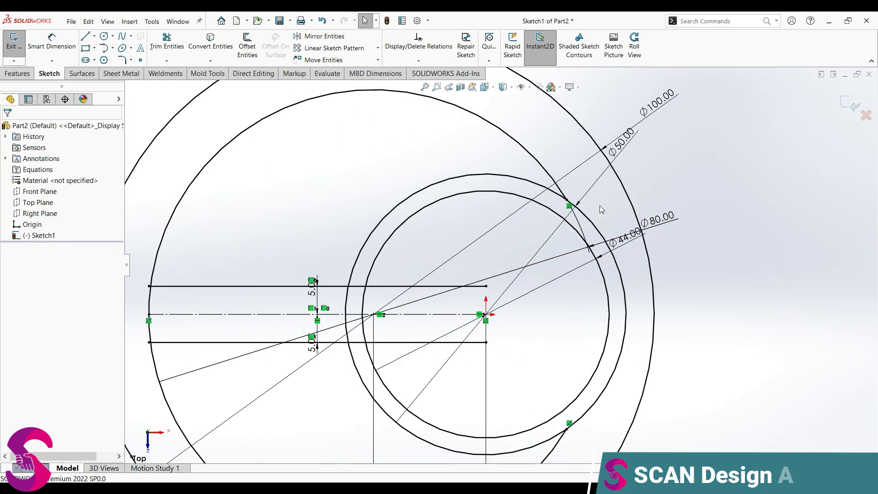
Power-trim the Ø80 right arc and the slot line segments so the lines end at the Ø50 circle
left_click(166, 42)
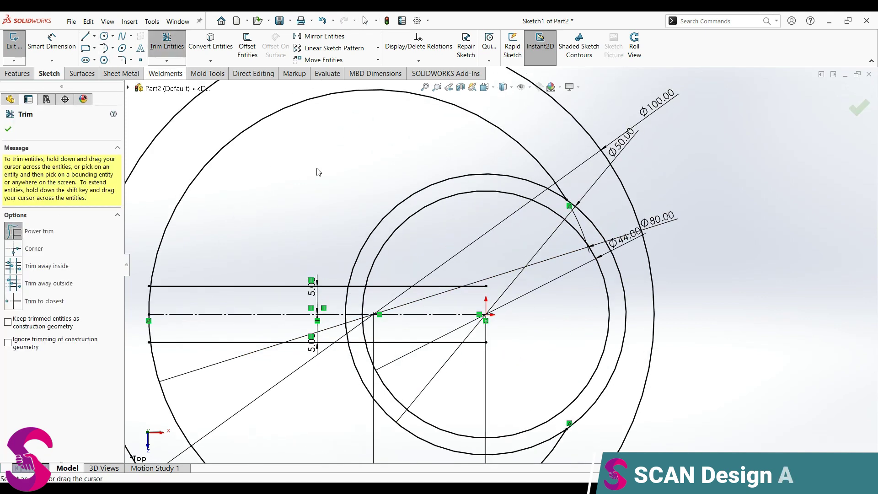
left_click_drag(604, 366, 640, 352)
scroll(576, 364, "up", 3)
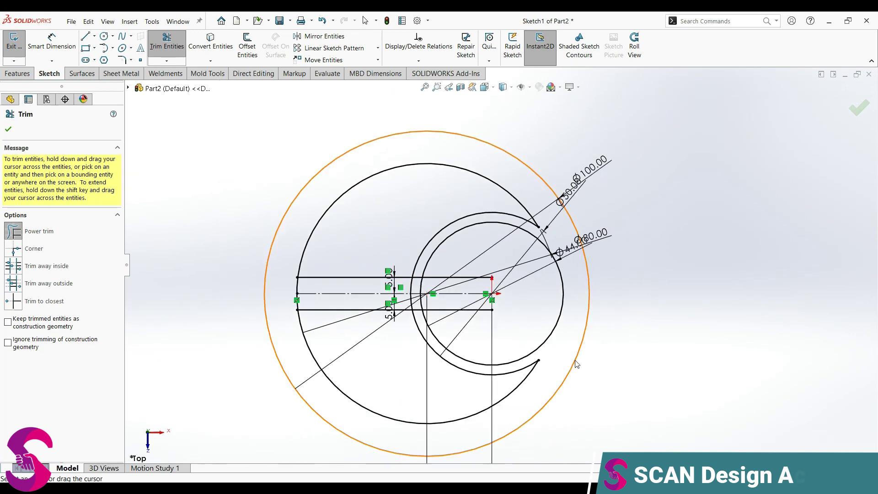
scroll(439, 274, "down", 2)
scroll(451, 243, "down", 1)
scroll(425, 273, "down", 1)
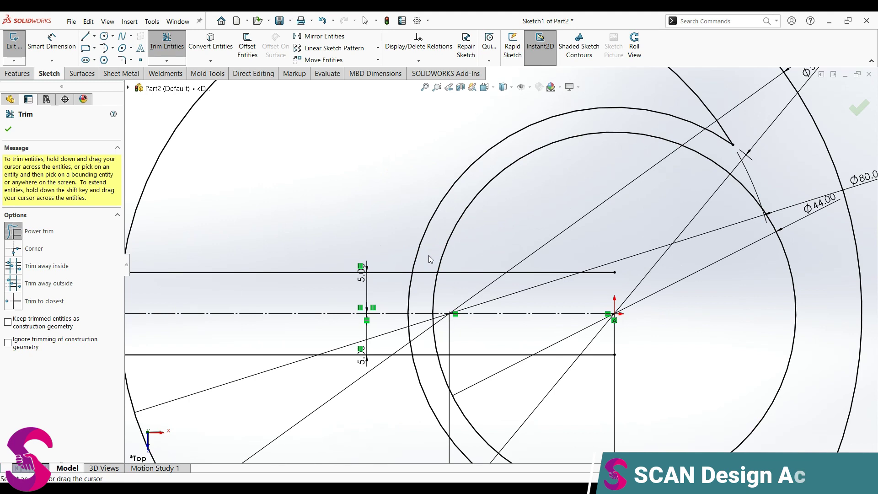
mouse_move(429, 259)
left_mouse_down()
mouse_move(414, 336)
mouse_move(405, 338)
left_mouse_up()
left_click_drag(505, 250, 493, 282)
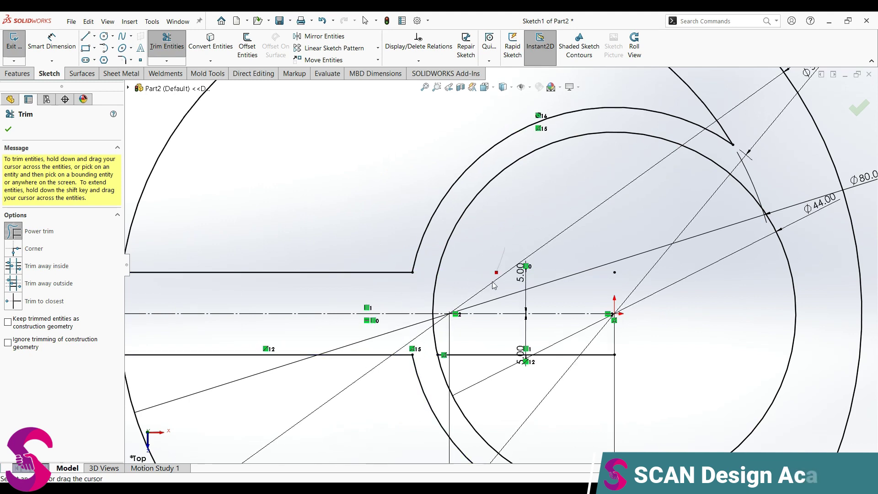
left_click_drag(531, 392, 519, 352)
scroll(434, 321, "up", 3)
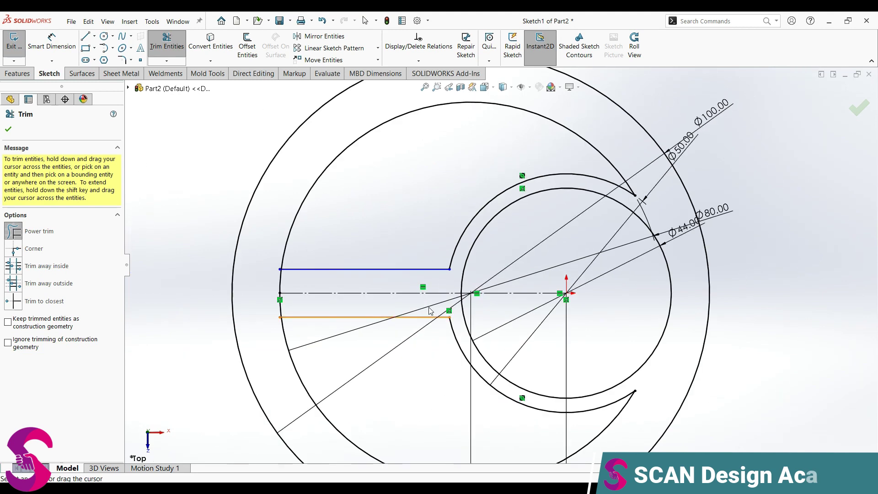
scroll(429, 307, "down", 2)
key("Escape")
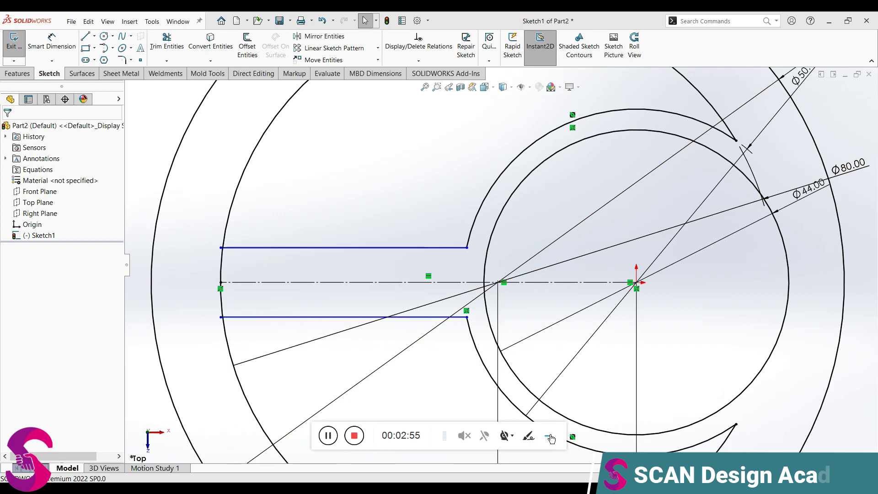
Select and check the top and bottom slot lines and their left endpoints
left_click(552, 439)
left_click(224, 250)
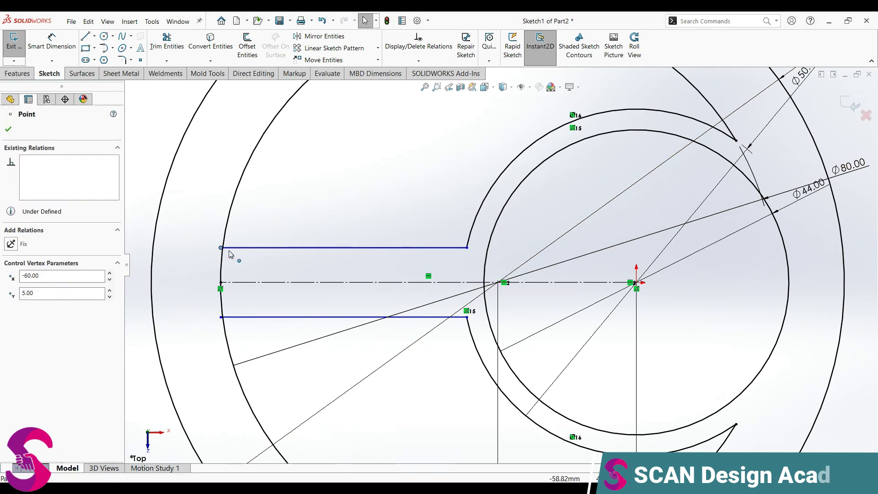
left_click(278, 248)
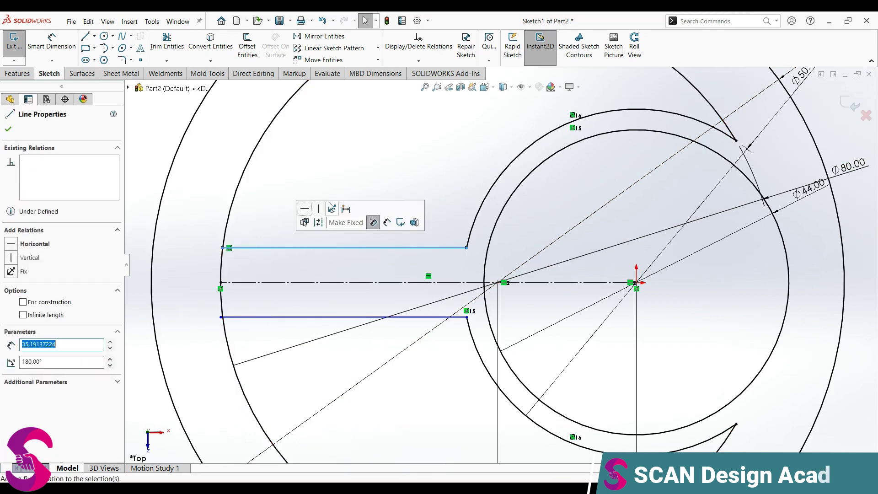
left_click(334, 166)
left_click(355, 317)
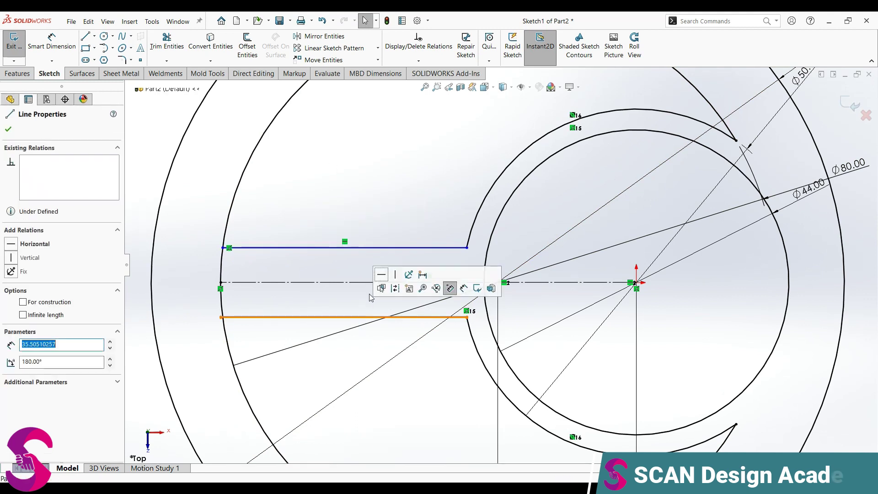
key("Escape")
left_click(226, 318)
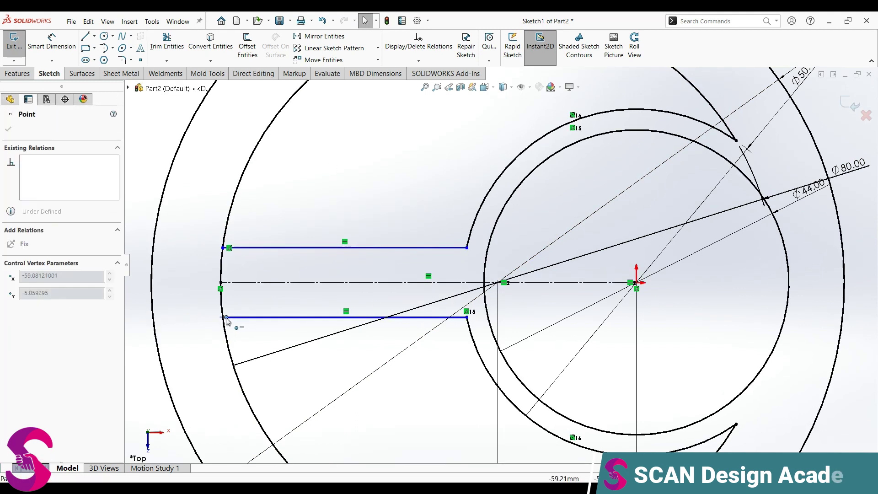
Dimension the slot width between the two slot lines as 10 mm
key("Escape")
key("d")
left_click(280, 283)
left_click(281, 318)
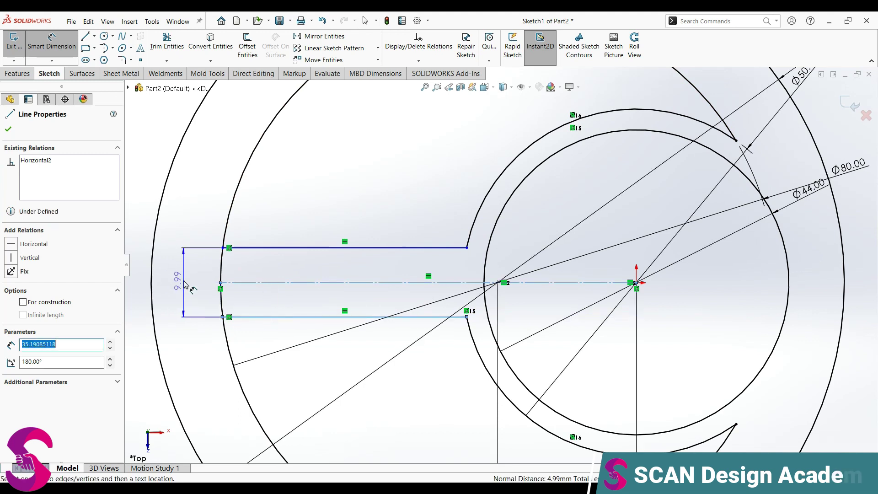
left_click(184, 281)
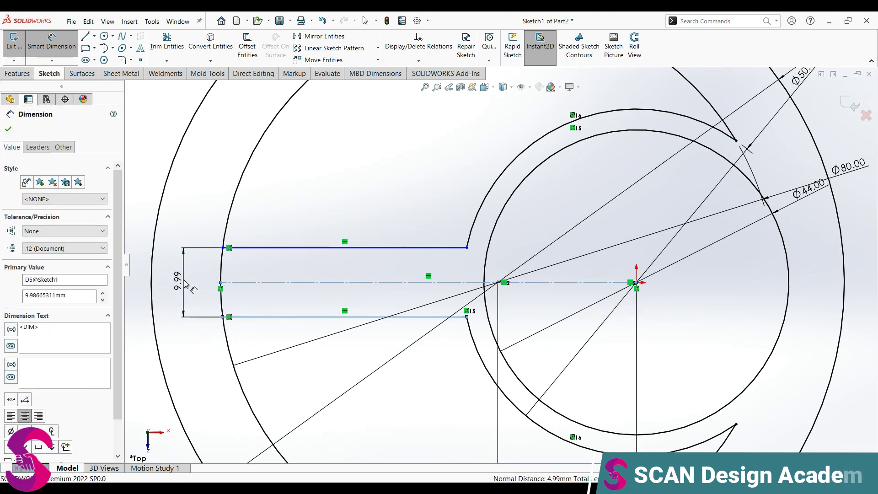
type("10")
key("Return")
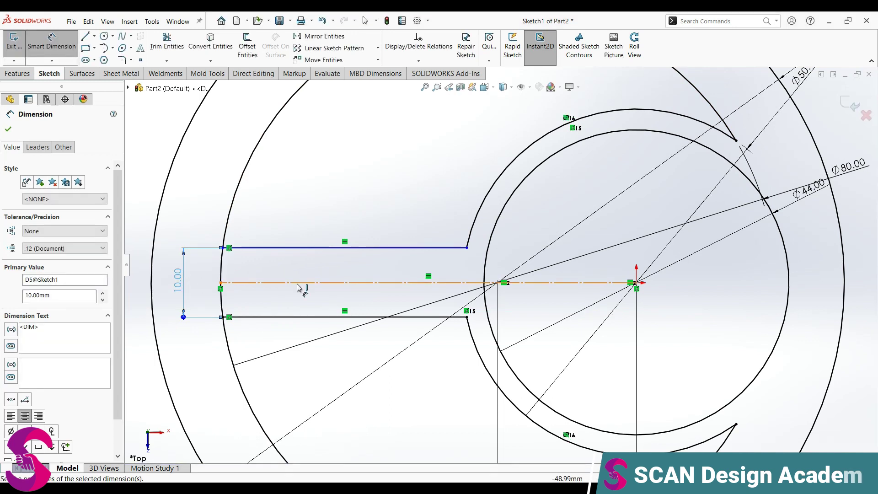
Dimension the top slot line 5 mm from the centreline
left_click(317, 248)
left_click(315, 283)
left_click(308, 265)
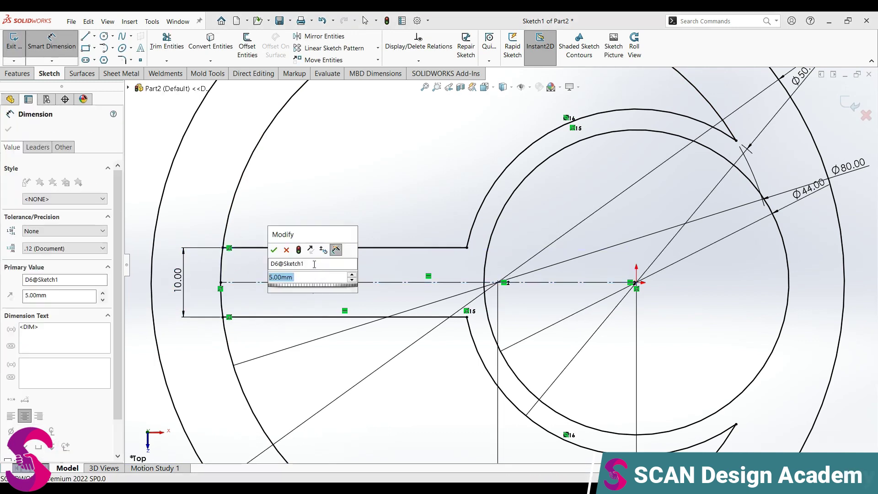
left_click(276, 250)
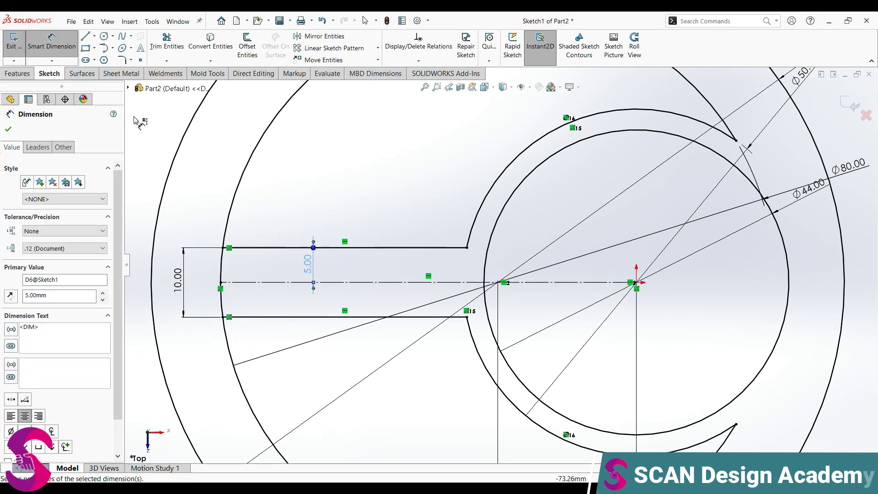
left_click(123, 60)
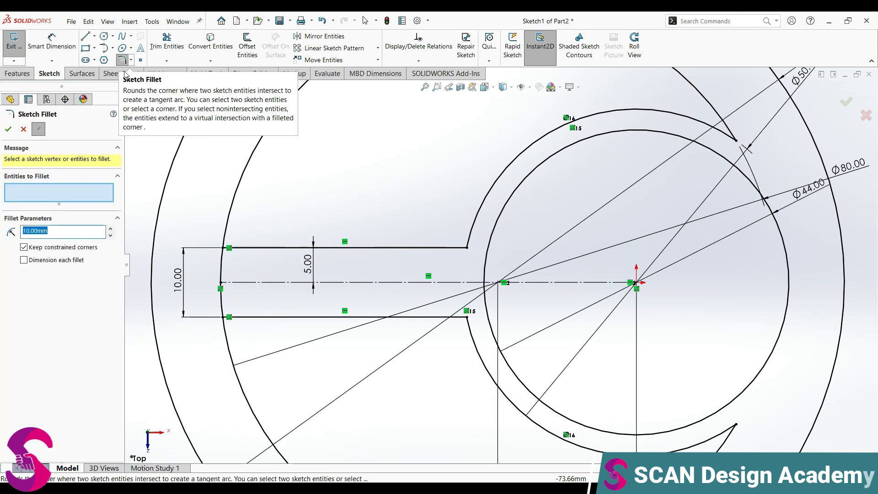
Set the fillet radius to 5 mm and trim the short left arc between the slot lines
type("5")
key("Return")
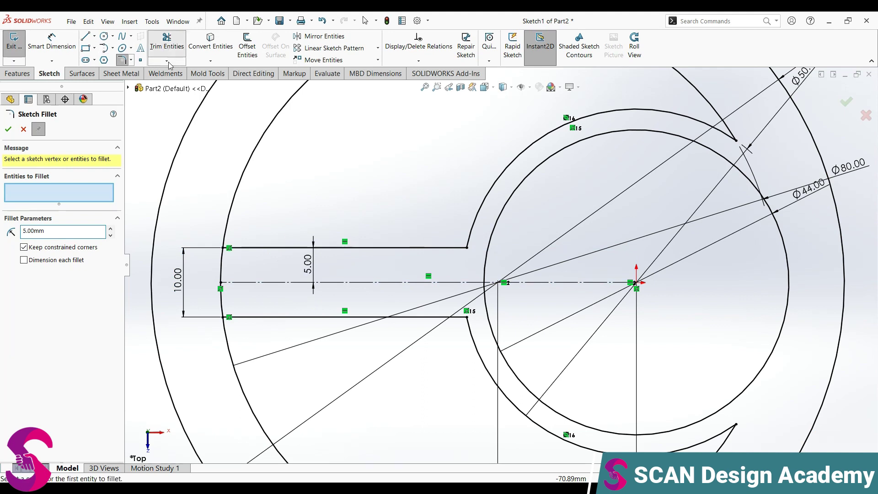
left_click(166, 42)
left_click_drag(213, 293, 232, 297)
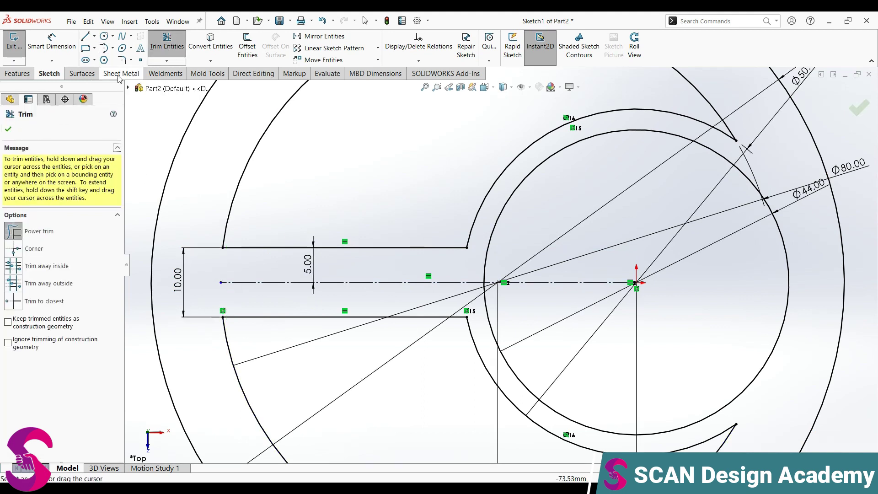
Apply 5 mm fillets to the four slot corners and both arc-end junctions
left_click(121, 60)
left_click(223, 248)
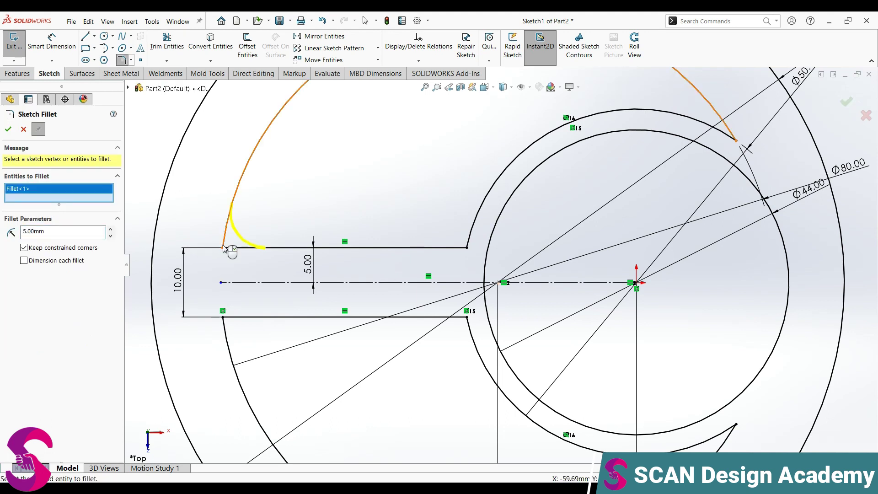
left_click(223, 317)
left_click(468, 317)
left_click(467, 248)
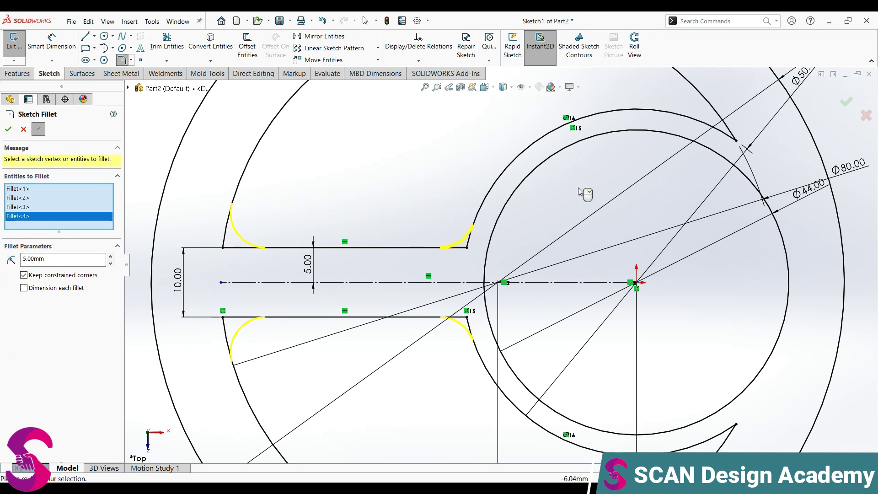
left_click(737, 141)
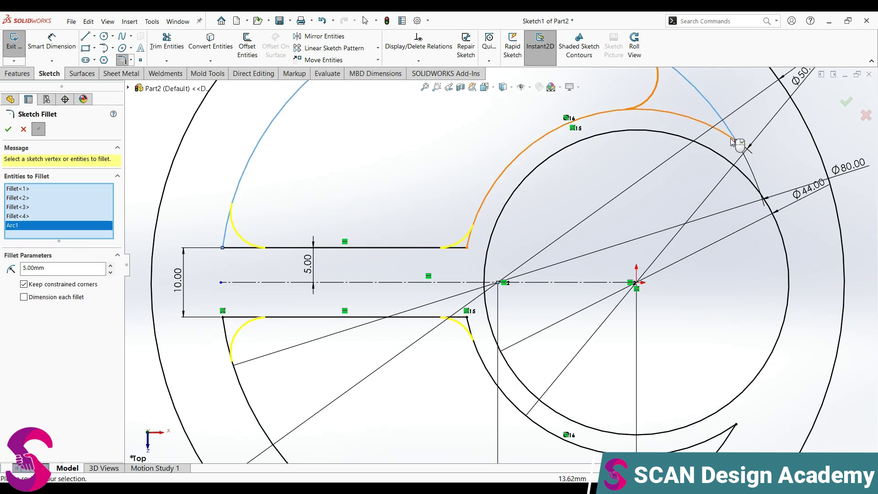
scroll(710, 323, "up", 3)
scroll(570, 347, "down", 2)
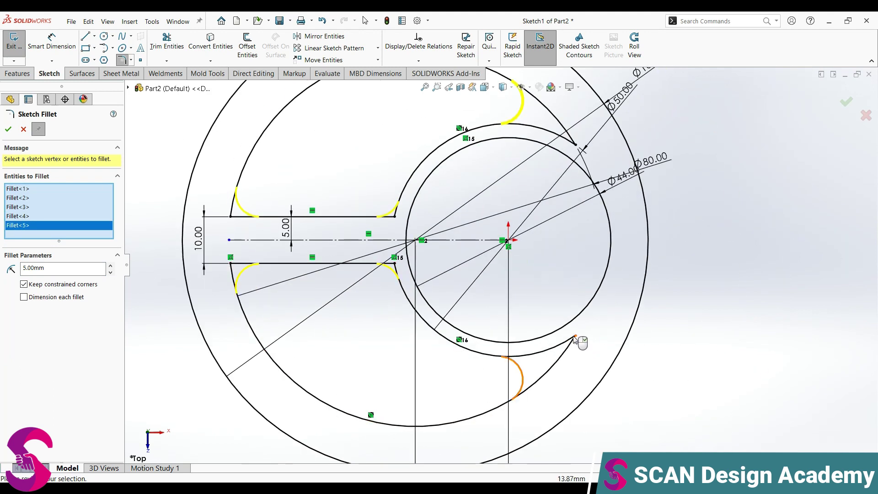
left_click(575, 337)
left_click(8, 129)
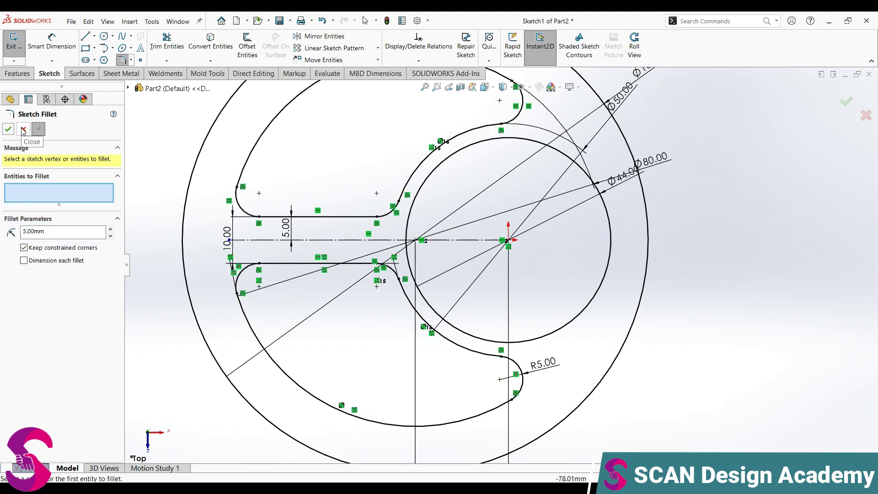
left_click(23, 129)
scroll(475, 221, "up", 3)
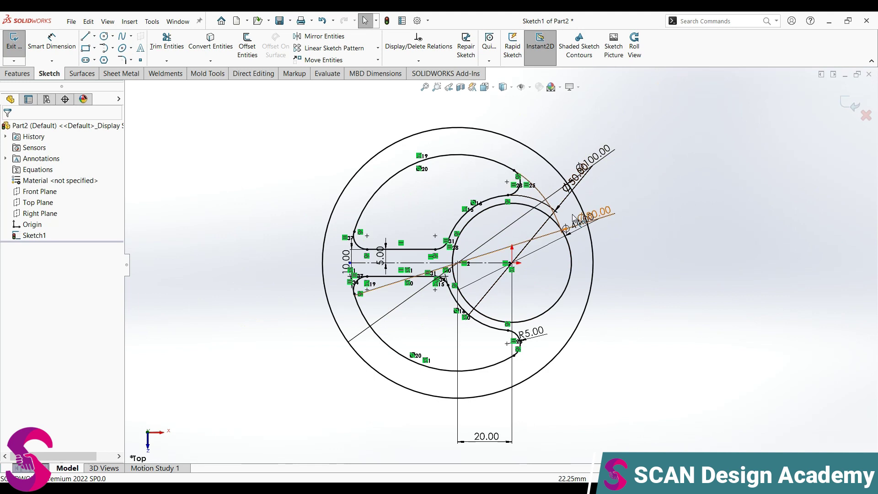
Adjust the zoom and activate the Circle tool for a new circle
scroll(569, 229, "down", 1)
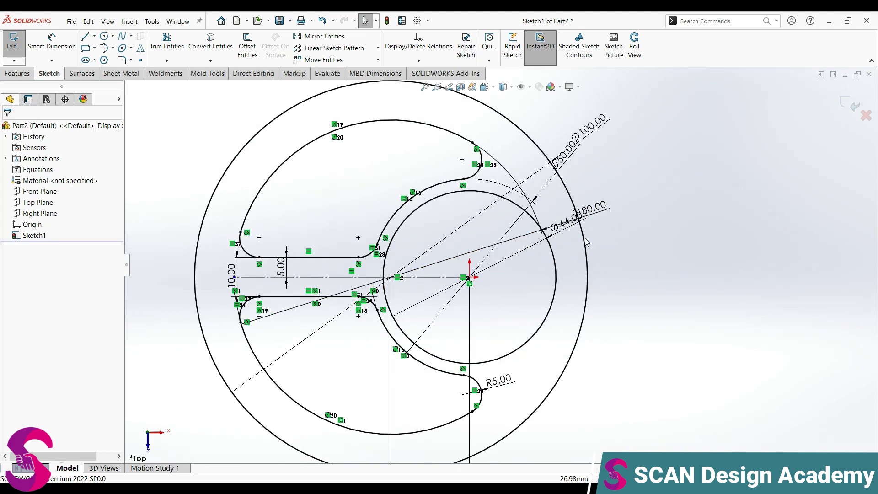
scroll(566, 238, "down", 1)
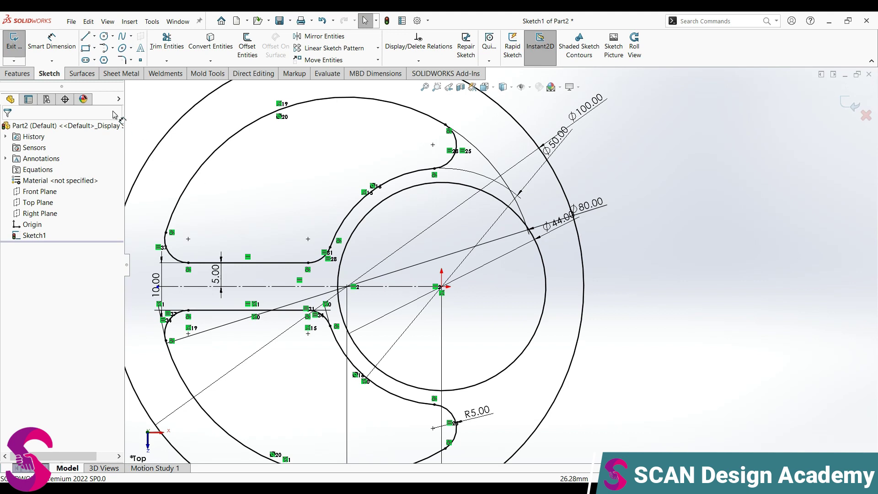
left_click(105, 37)
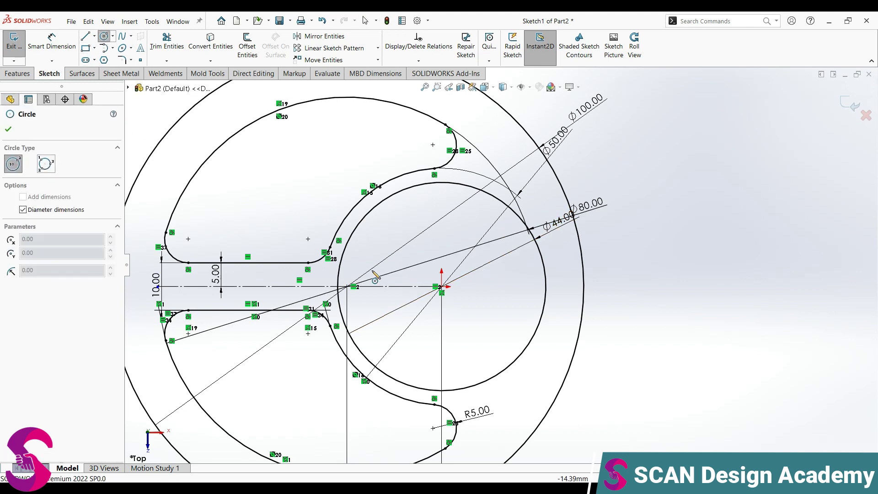
Draw a Ø35 circle at the origin and make it construction geometry
left_click(442, 287)
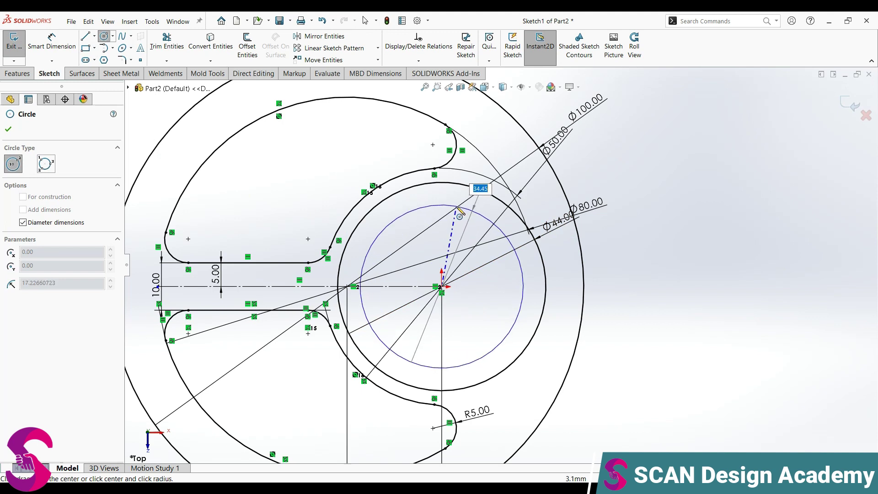
left_click(462, 207)
key("Escape")
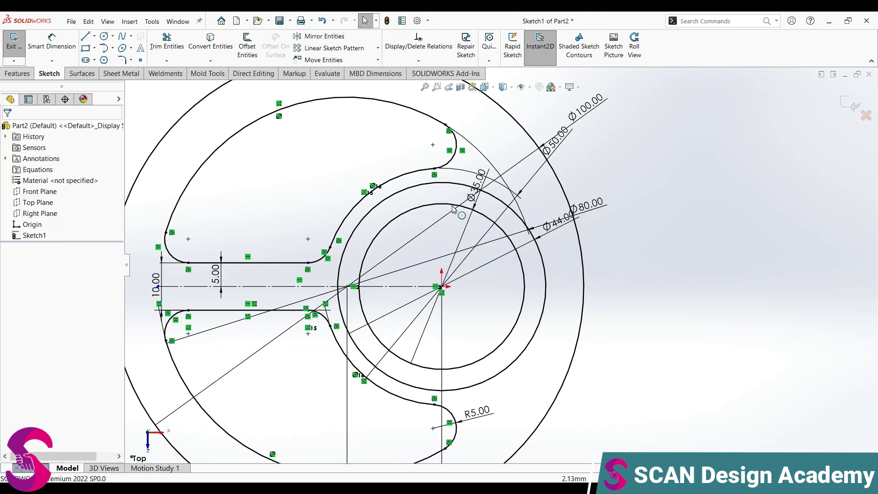
left_click(469, 208)
left_click(494, 181)
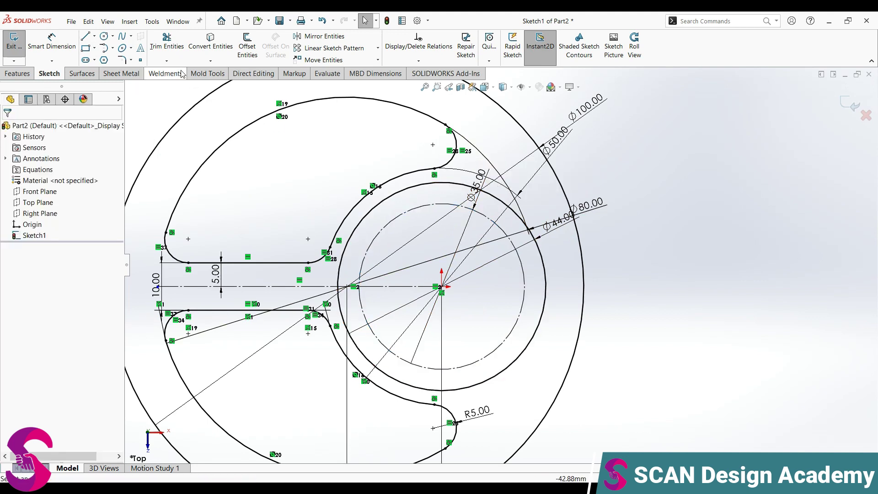
left_click(104, 37)
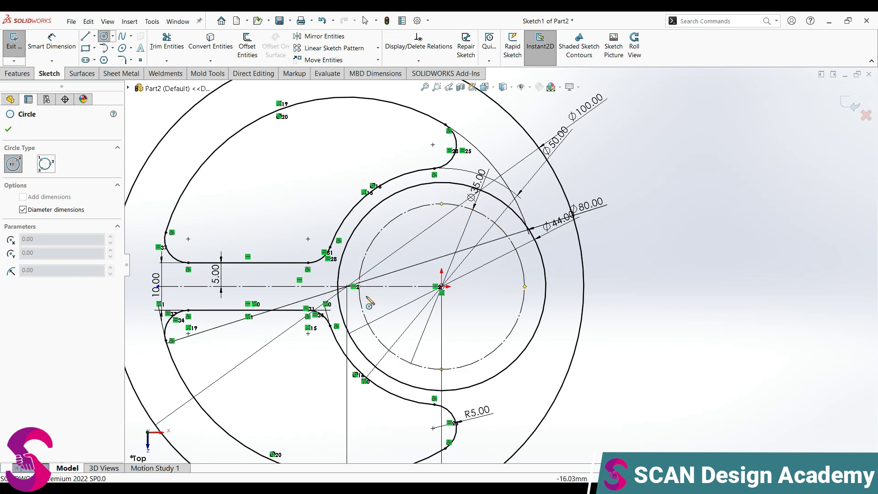
Draw a Ø6 circle centred on the construction circle's left quadrant point
scroll(362, 288, "down", 4)
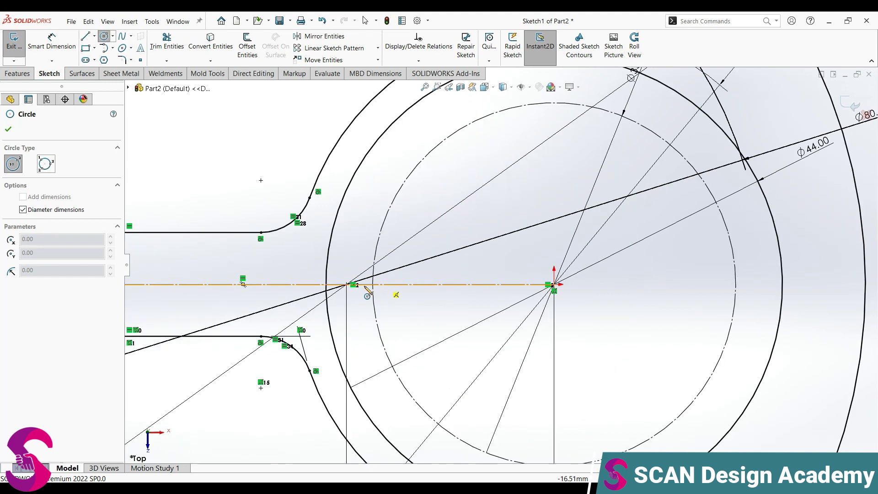
scroll(366, 287, "down", 2)
left_click(389, 279)
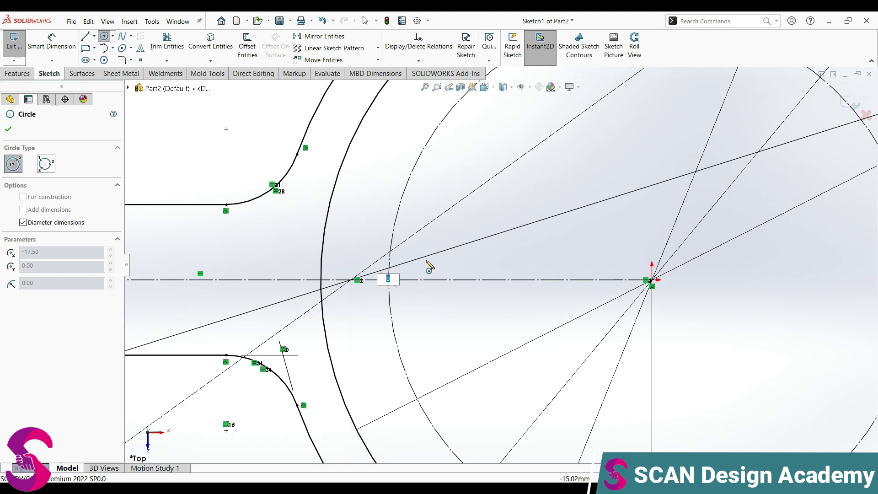
type("6")
key("Return")
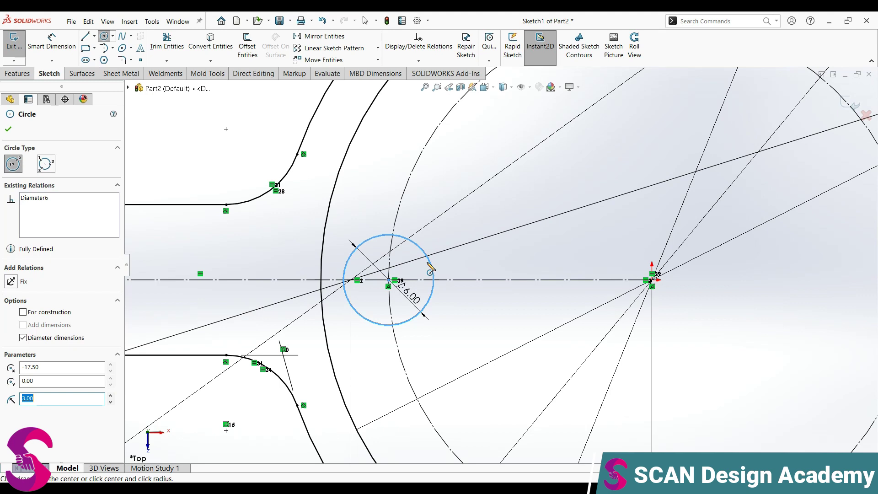
scroll(500, 266, "up", 5)
key("Escape")
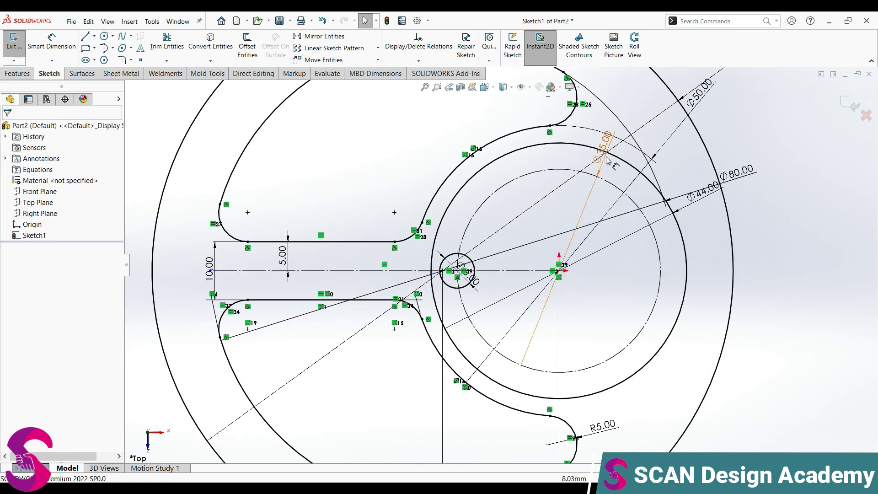
Change the construction circle's diameter dimension from 35 to 30 mm
double_click(604, 153)
left_click(605, 161)
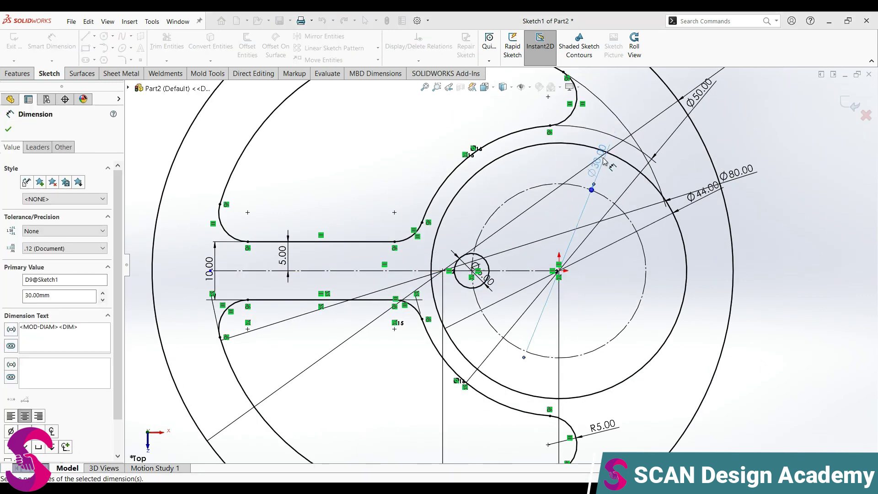
scroll(636, 243, "down", 3)
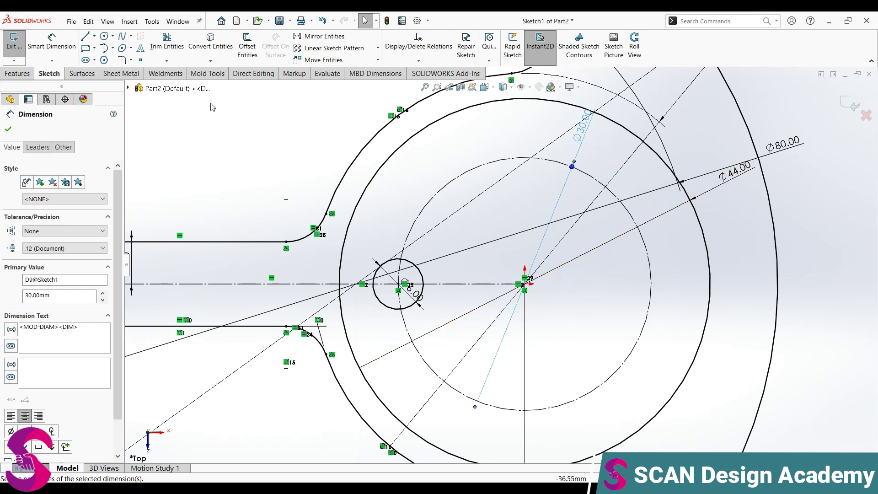
key("Escape")
Circular-pattern the Ø6 circle into 7 instances with the pattern radius dimensioned
left_click(378, 48)
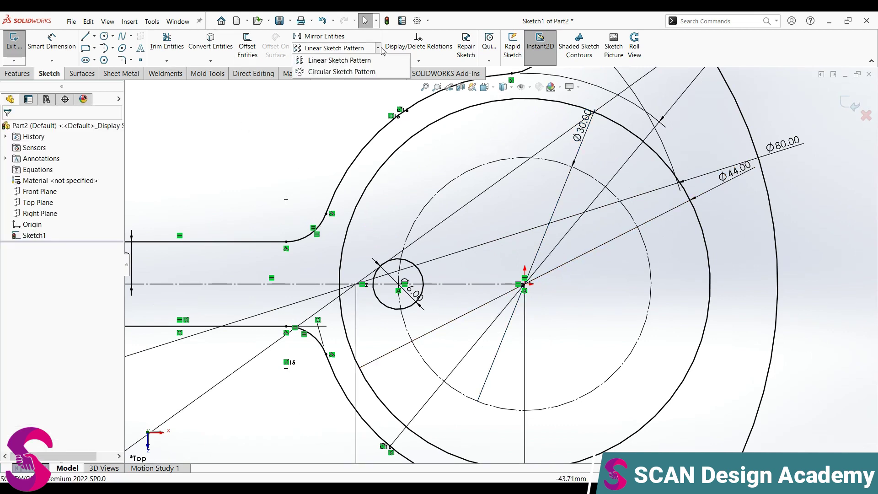
left_click(333, 72)
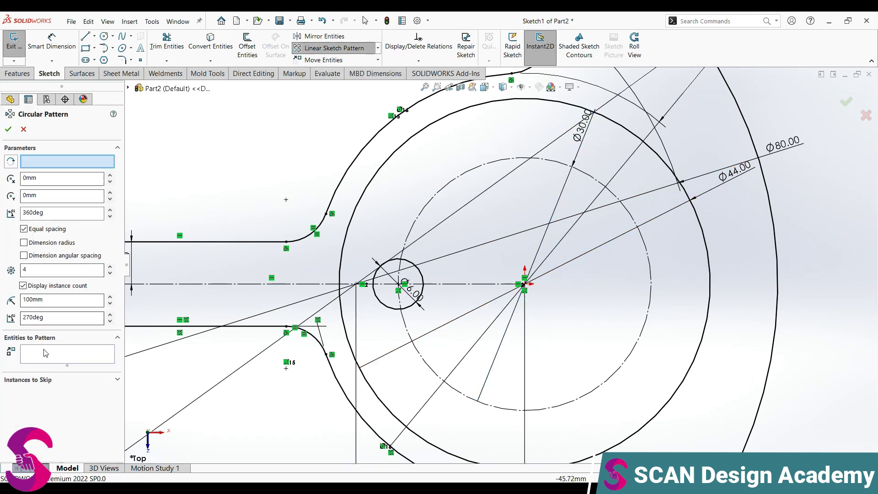
left_click(394, 264)
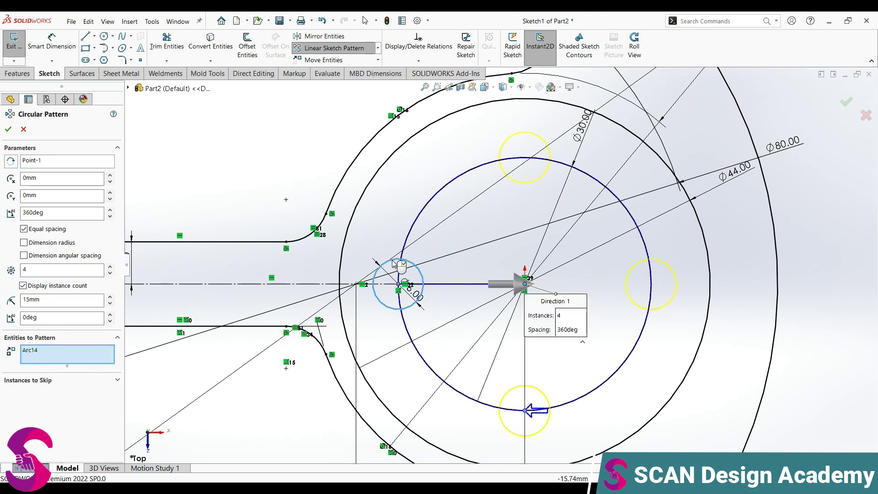
left_click(24, 243)
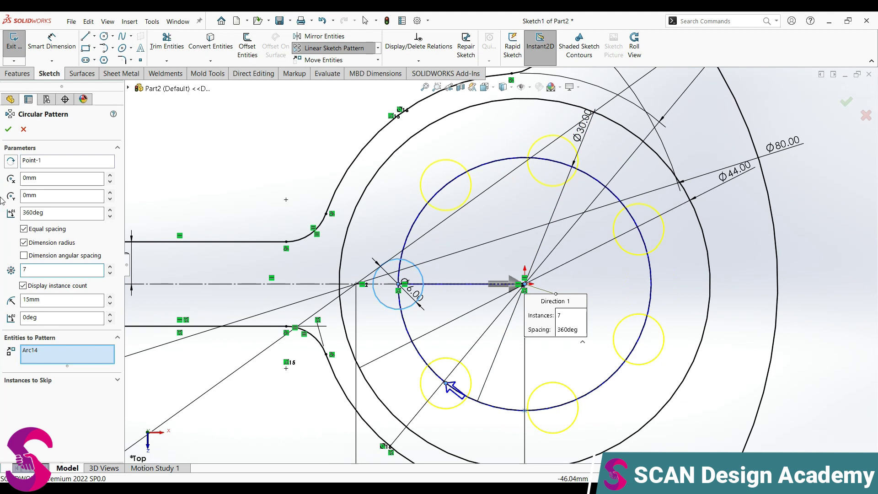
left_click(8, 129)
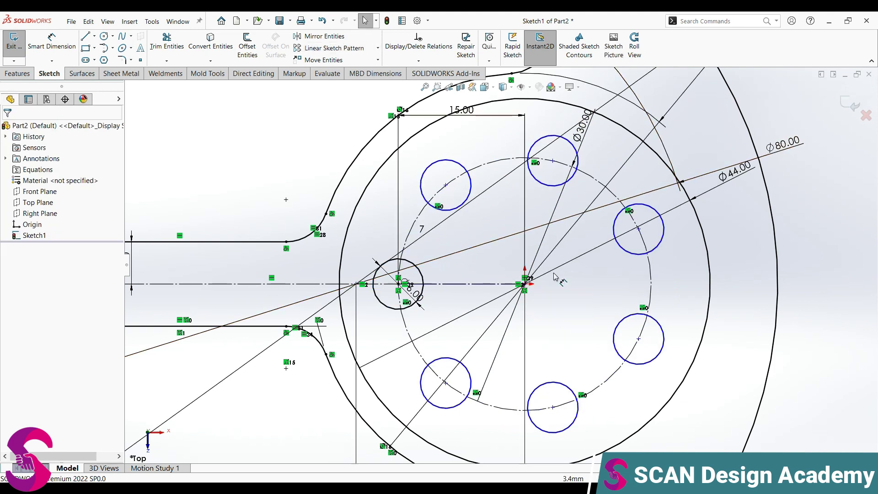
Rotate the hole pattern and make its construction line horizontal
left_click_drag(446, 185, 458, 192)
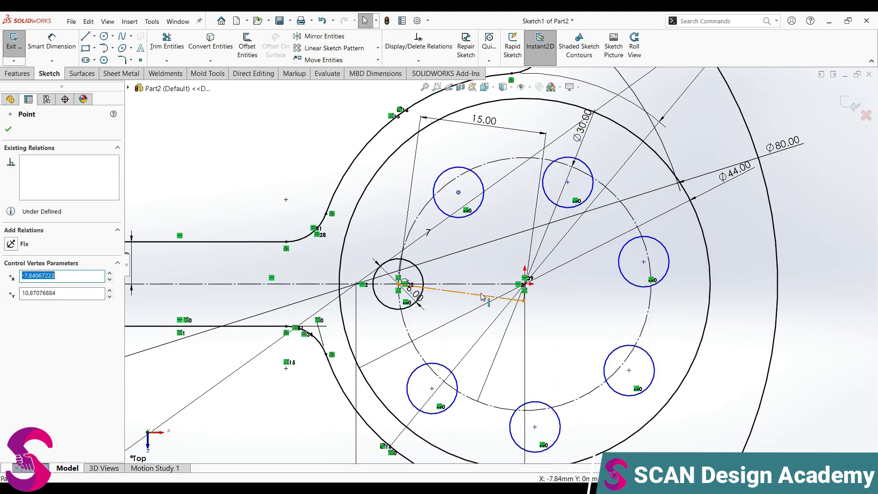
left_click(484, 295)
left_click(507, 260)
left_click(263, 197)
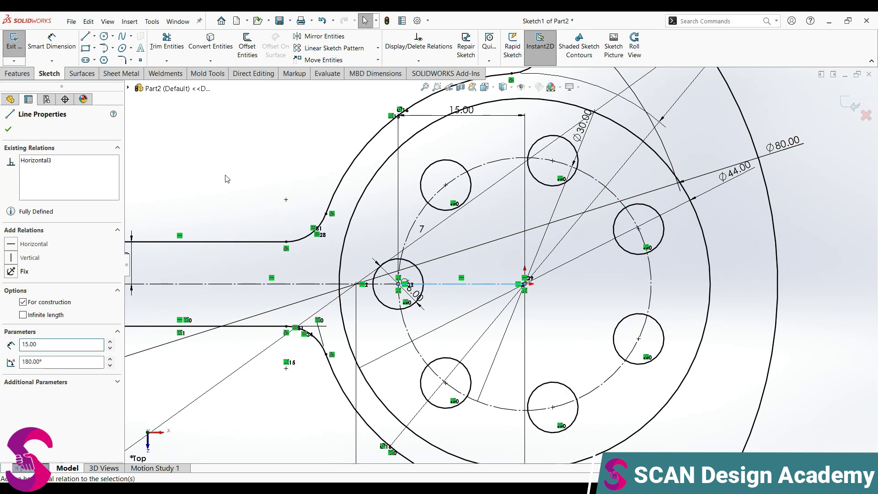
scroll(511, 296, "up", 3)
scroll(432, 308, "down", 3)
scroll(433, 309, "down", 3)
scroll(430, 306, "up", 2)
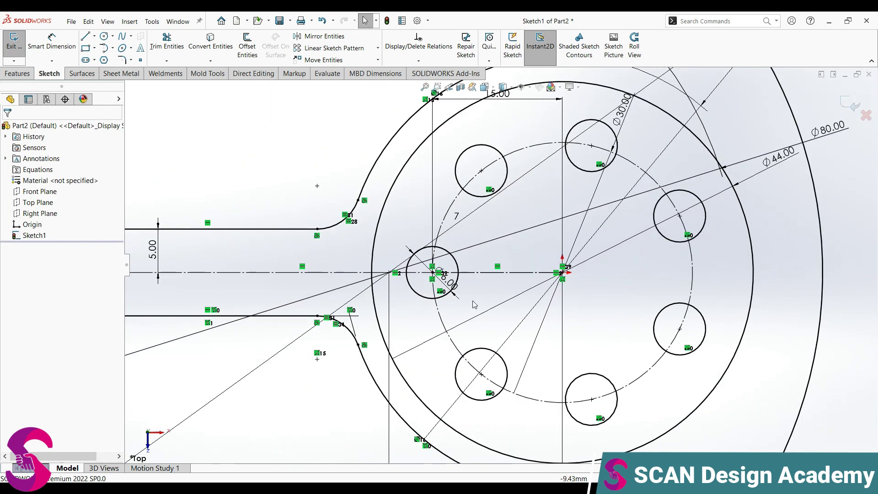
scroll(545, 304, "up", 2)
scroll(588, 311, "up", 2)
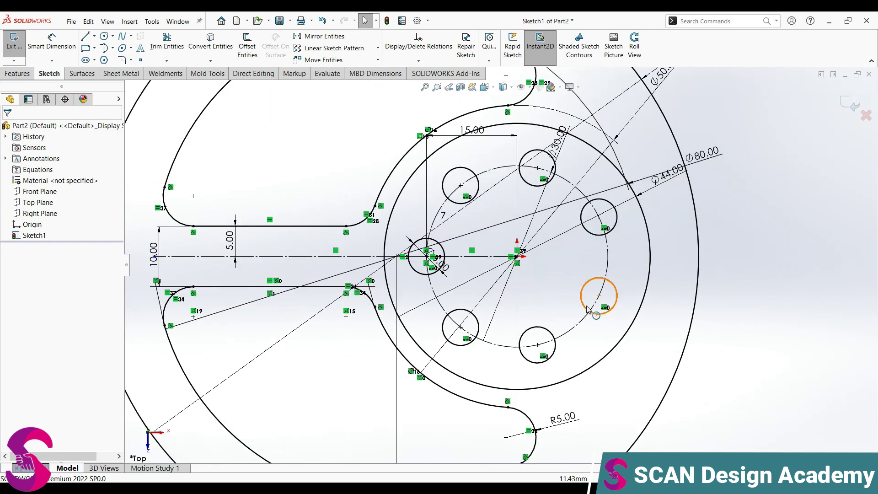
Draw a 127 mm line from the origin and make it construction geometry
scroll(608, 229, "up", 3)
scroll(608, 229, "up", 2)
scroll(608, 229, "down", 1)
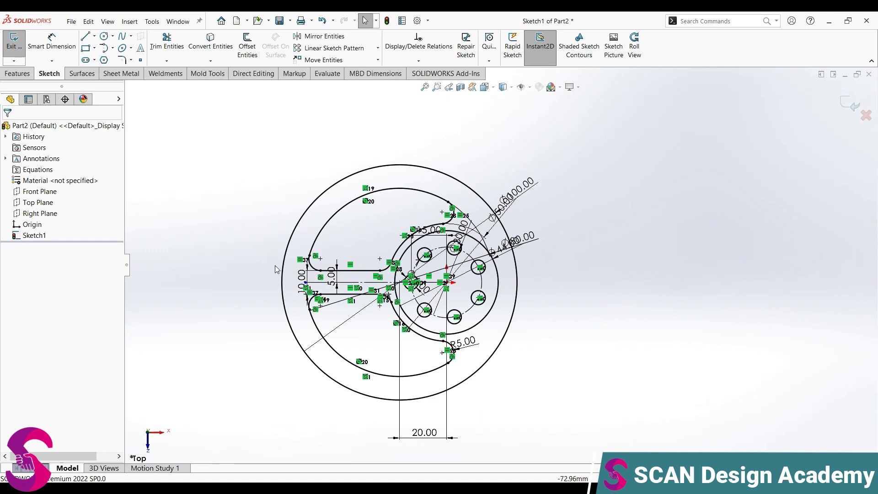
left_click(85, 37)
left_click(446, 282)
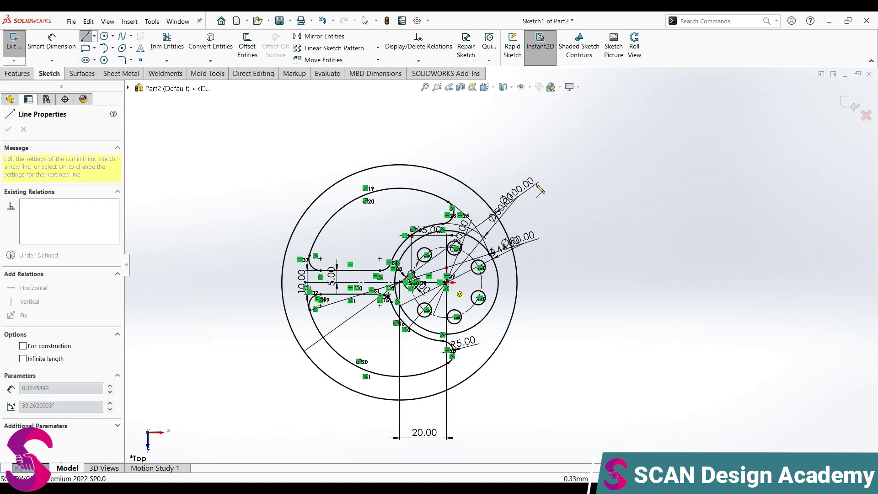
scroll(498, 264, "up", 3)
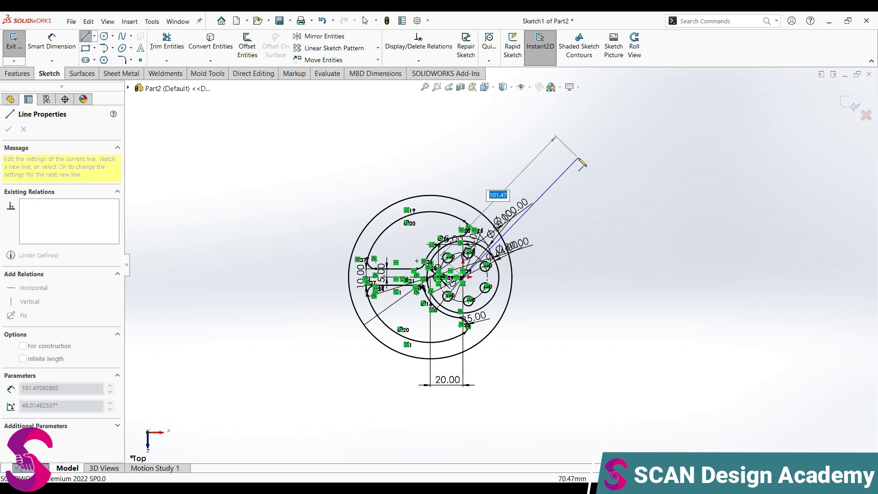
type("127")
key("Return")
key("Escape")
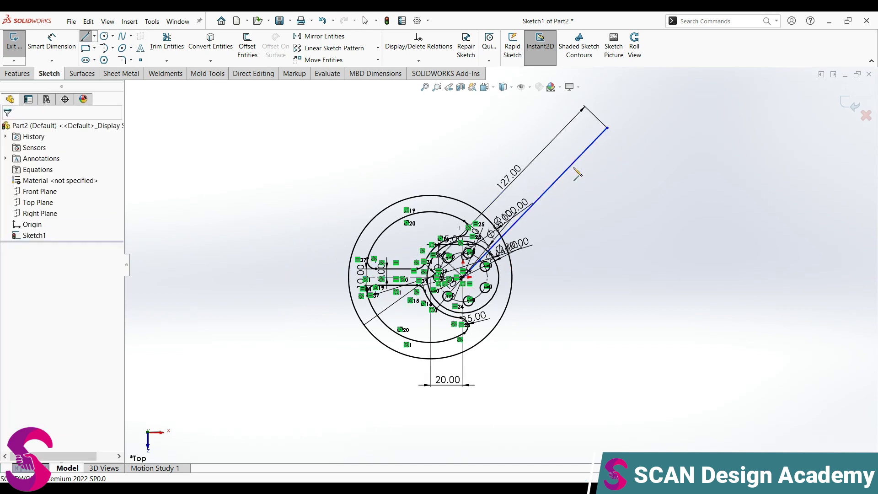
key("Escape")
left_click(569, 168)
left_click(608, 142)
left_click(589, 251)
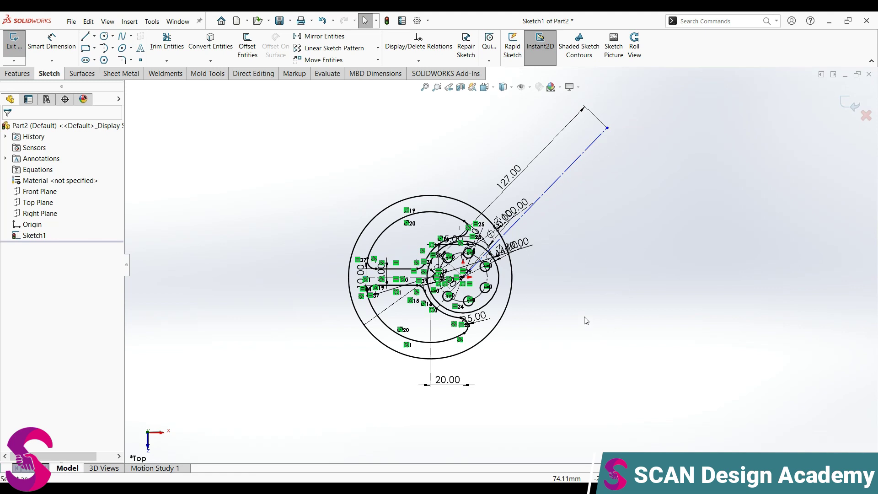
Dimension the 127 mm line at 51° to the horizontal centreline
key("d")
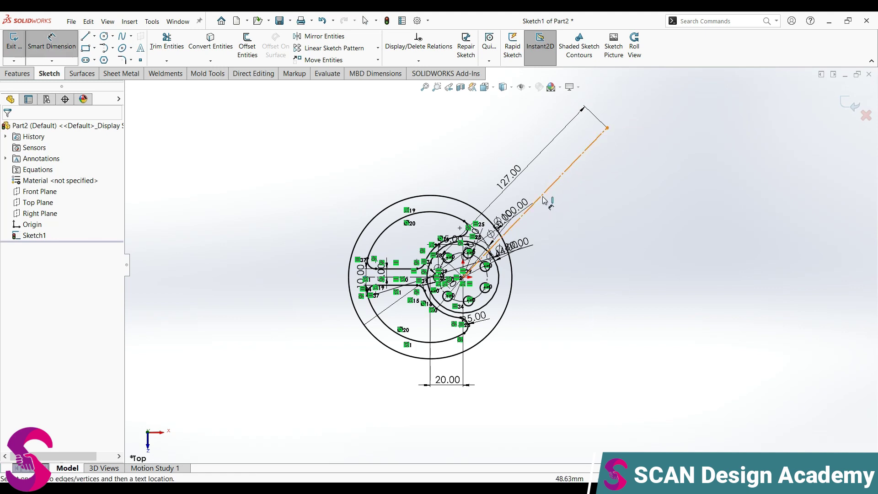
left_click(551, 184)
scroll(453, 288, "down", 5)
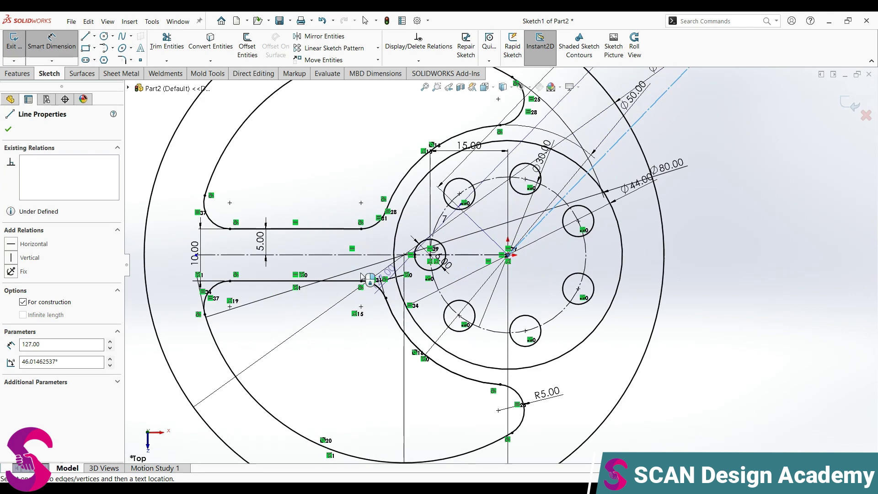
left_click(340, 255)
left_click(724, 198)
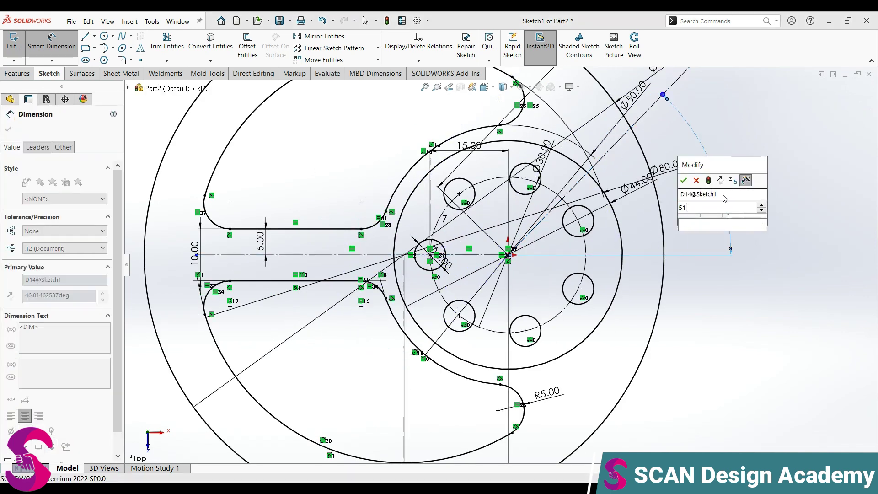
type("51")
key("Return")
key("f")
key("Escape")
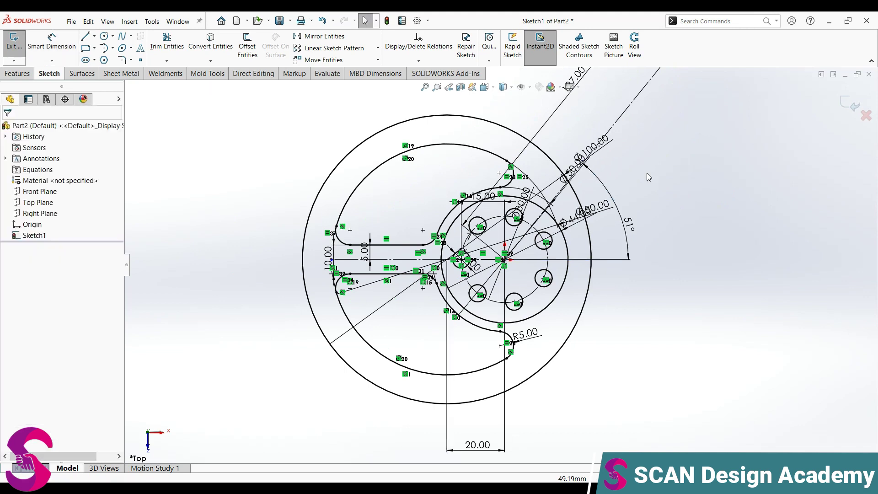
scroll(679, 99, "up", 3)
scroll(680, 99, "up", 3)
scroll(665, 134, "up", 1)
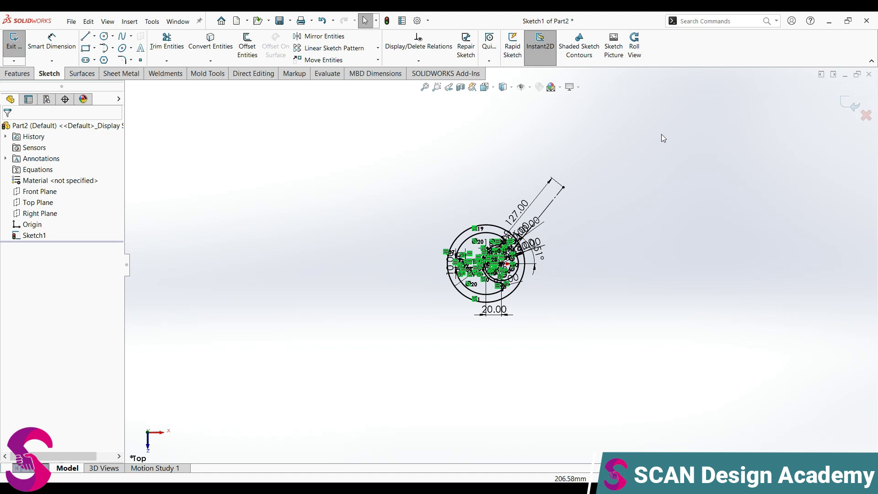
Draw a Ø50 eye circle centred on the far end of the 127 mm line
left_click(105, 36)
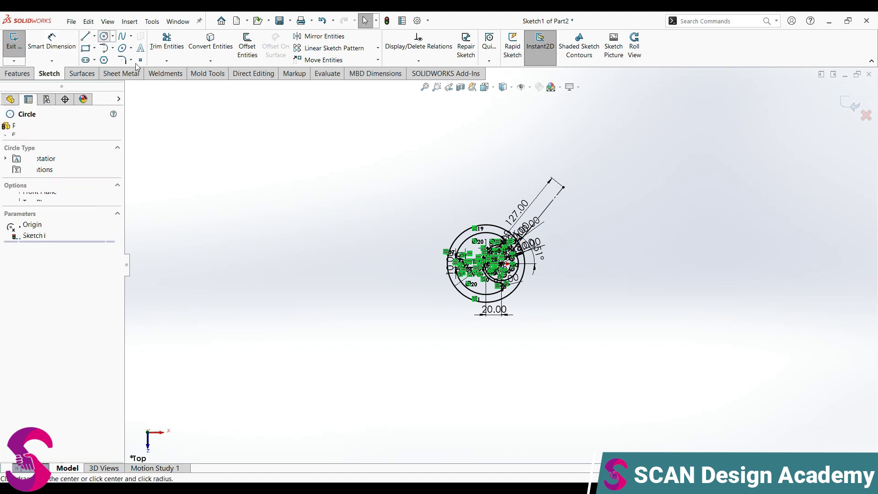
scroll(581, 185, "down", 2)
scroll(582, 186, "down", 3)
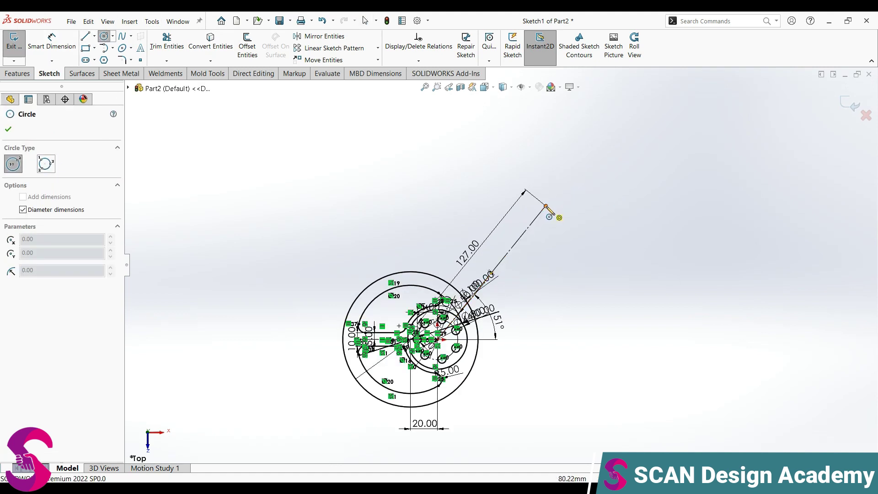
left_click(546, 206)
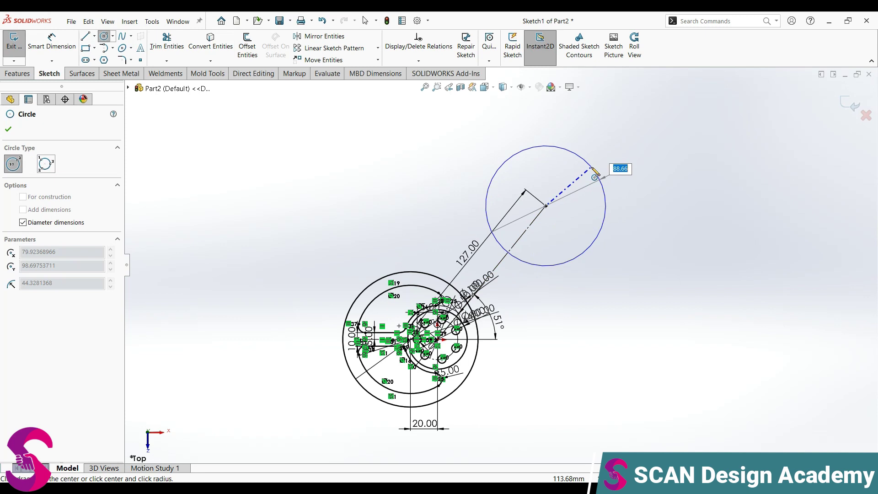
type("50")
key("Return")
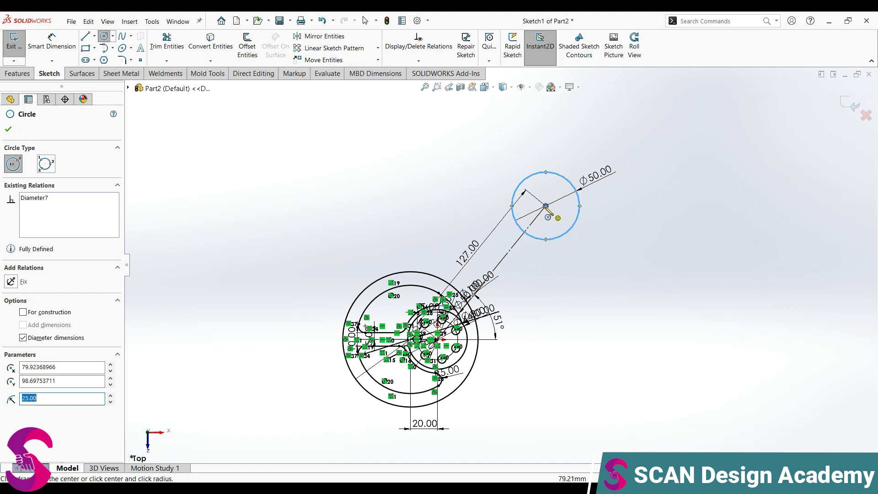
Add a concentric Ø21 hole circle on the same centre
left_click(545, 206)
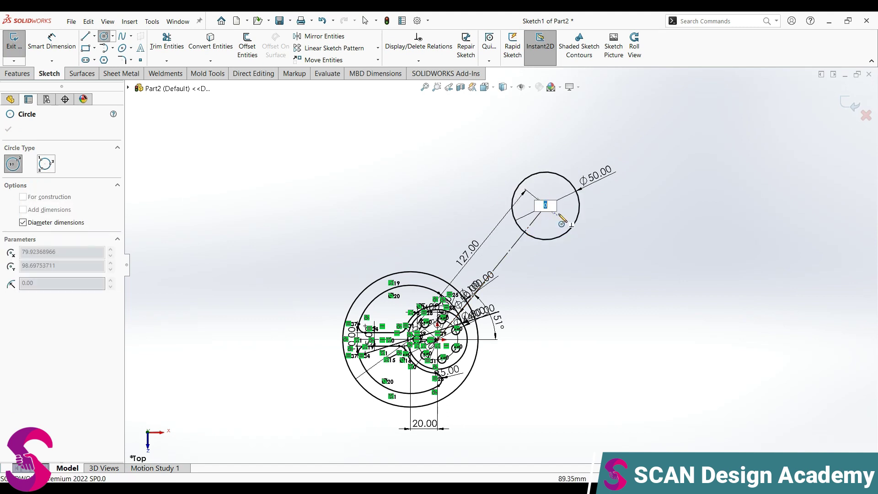
type("21")
key("Return")
scroll(561, 210, "down", 2)
scroll(561, 209, "down", 1)
scroll(563, 210, "down", 1)
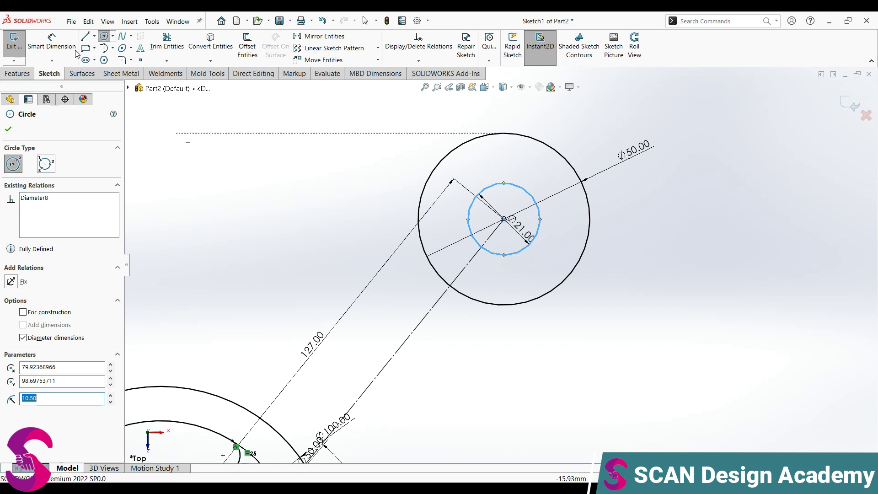
key("Escape")
Draw the upper line from the eye circle to the hub and make it tangent
key("l")
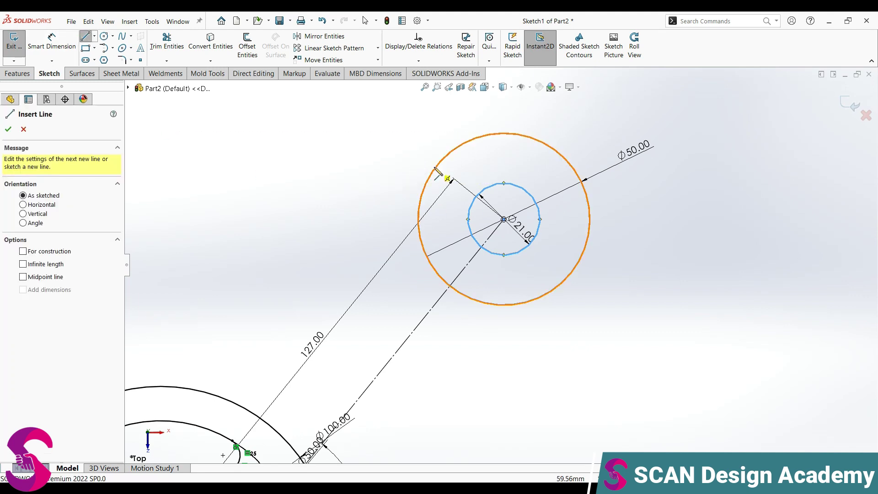
left_click(455, 149)
scroll(500, 263, "up", 3)
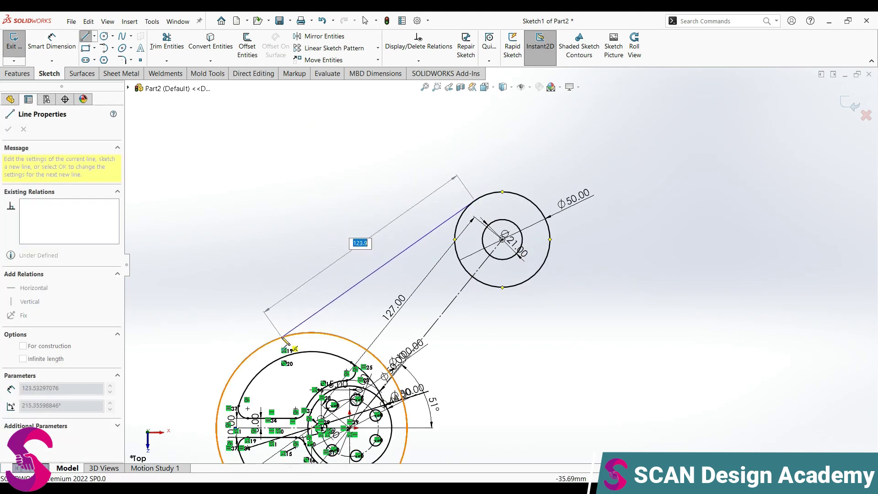
left_click(282, 335)
key("Escape")
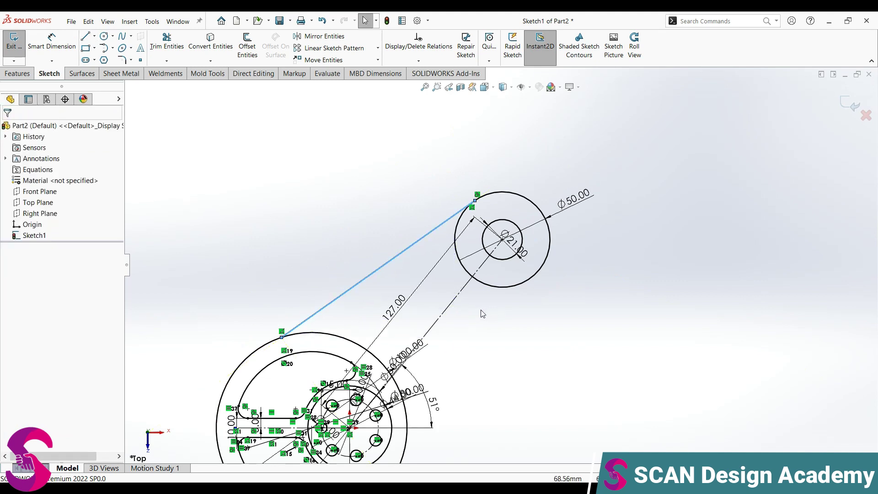
left_click(320, 309)
left_click(311, 333)
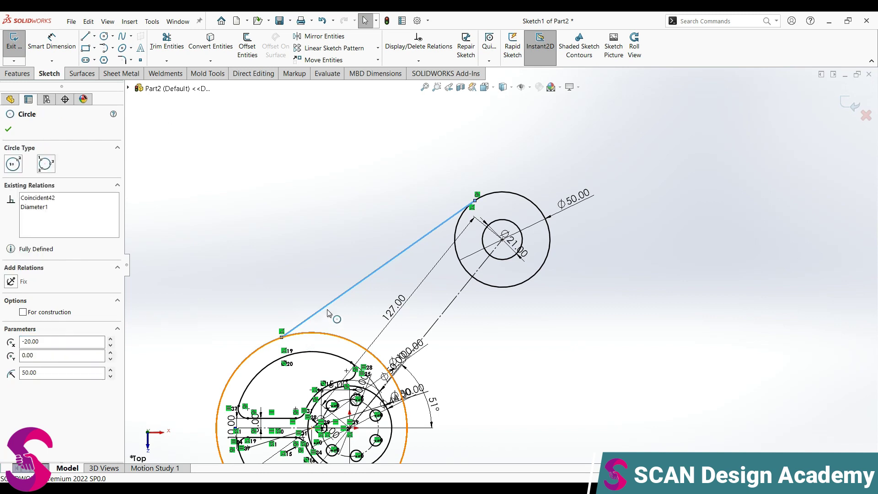
left_click(327, 306, "ctrl")
left_click(398, 305)
left_click(334, 228)
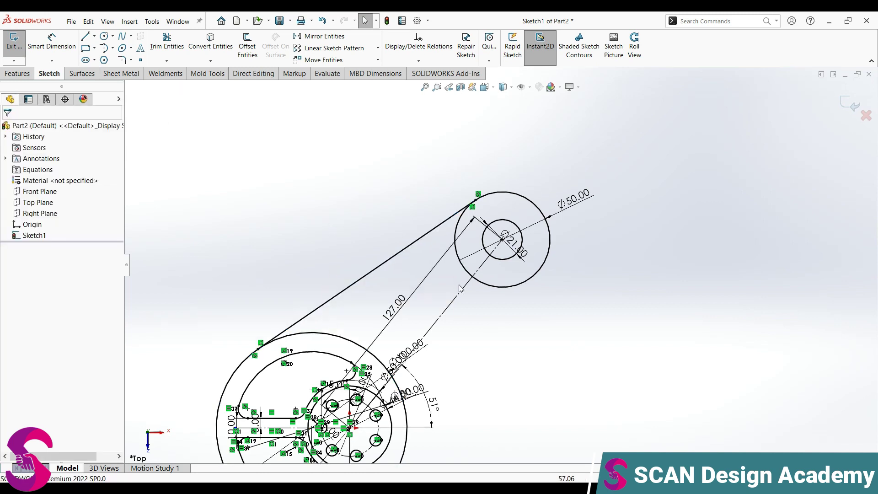
scroll(499, 299, "up", 1)
scroll(498, 300, "up", 1)
scroll(517, 316, "up", 2)
scroll(498, 332, "down", 1)
scroll(493, 337, "down", 2)
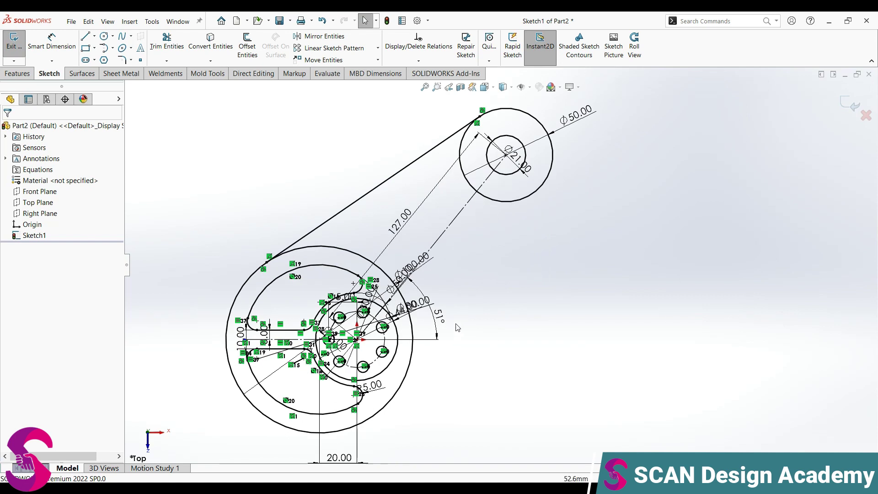
Draw the lower connecting line, tangent to both the hub and eye circles
left_click(86, 36)
left_click(536, 191)
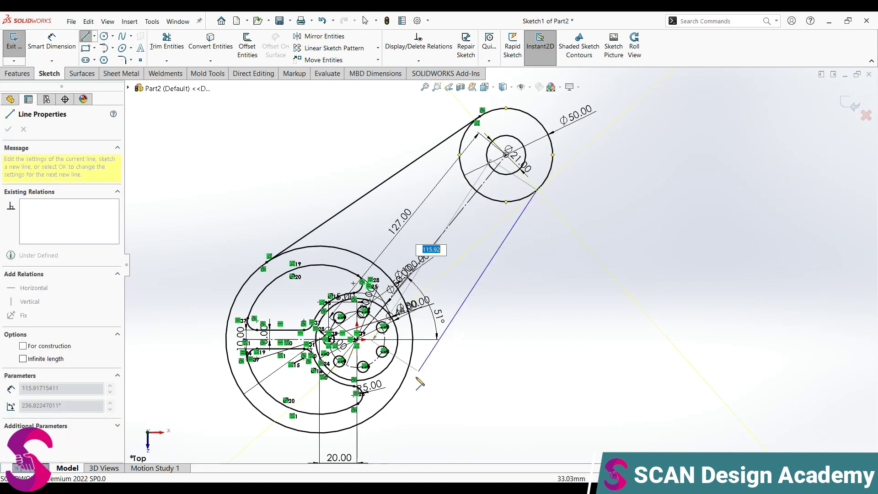
left_click(404, 379)
key("Escape")
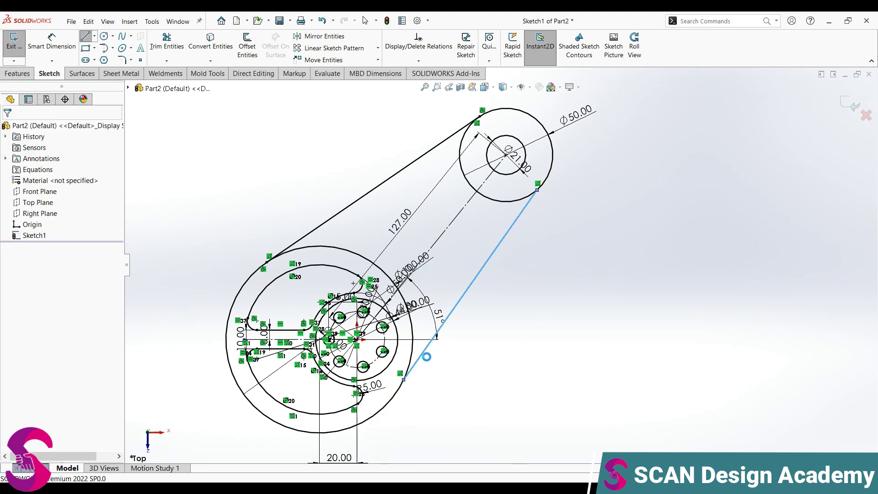
left_click(421, 355)
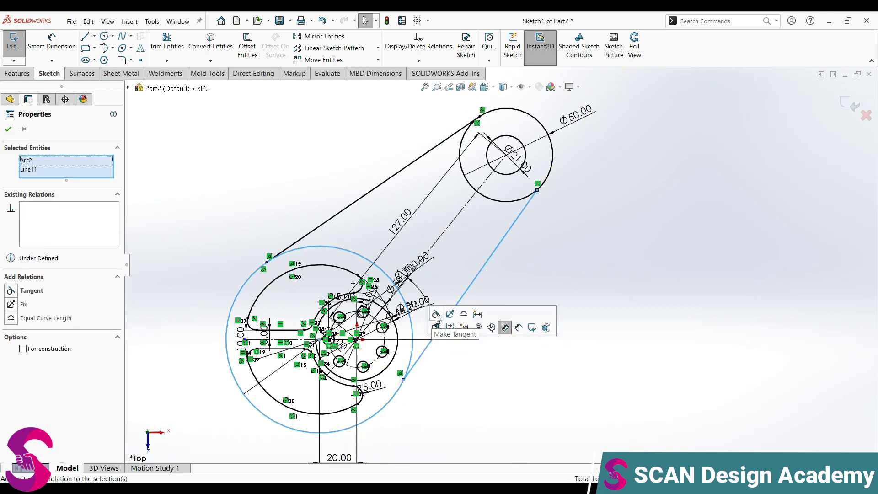
left_click(437, 315)
left_click(526, 206)
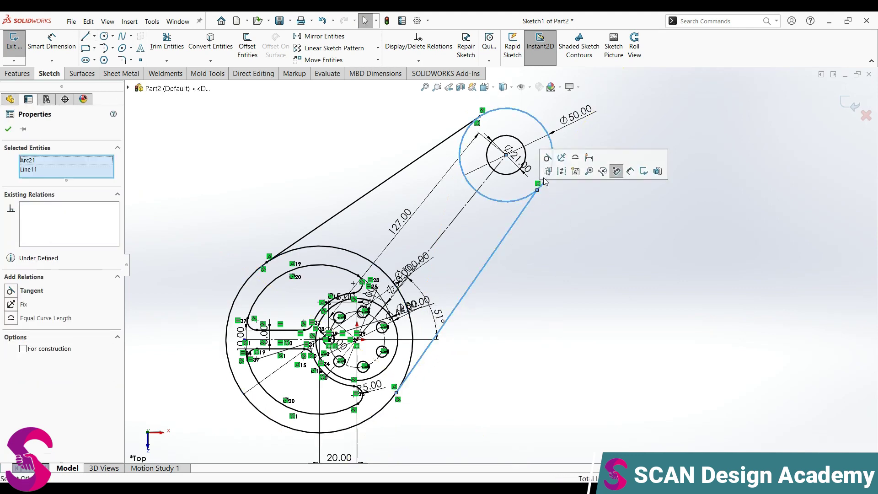
left_click(548, 158)
Move the 127, Ø100, Ø50, 51° and Ø80 dimensions clear of the geometry
scroll(474, 230, "down", 2)
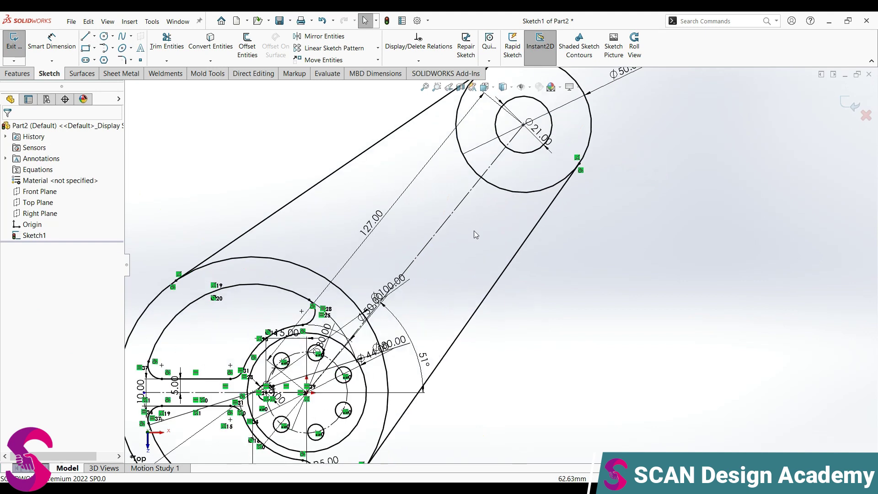
left_click_drag(377, 234, 700, 268)
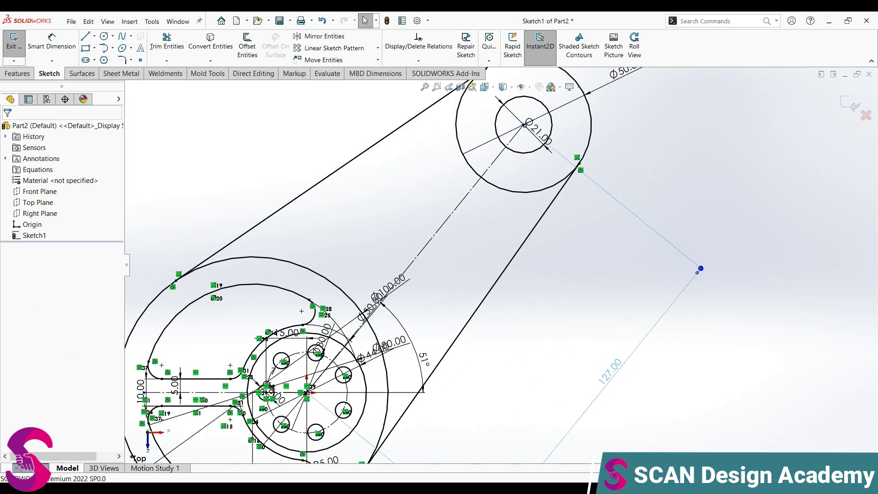
left_click_drag(389, 289, 446, 450)
left_click_drag(371, 305, 352, 446)
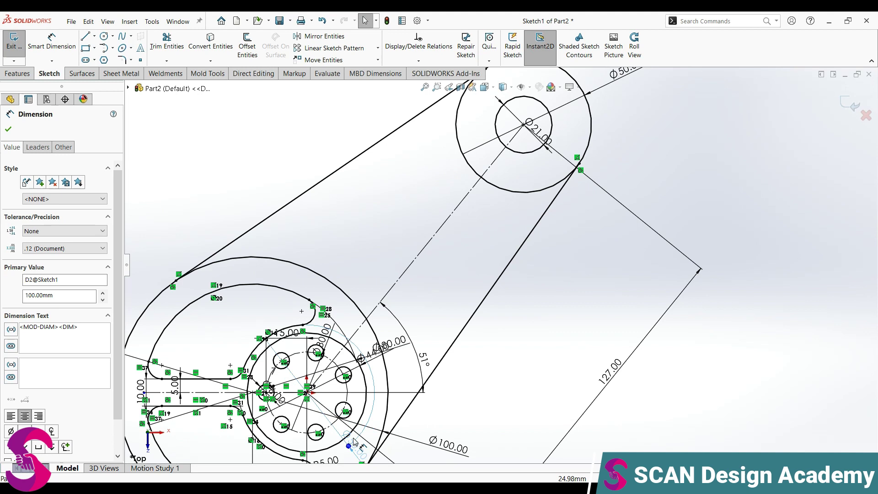
left_click_drag(423, 359, 323, 373)
left_click(392, 342)
left_click_drag(391, 342, 373, 419)
left_click(497, 390)
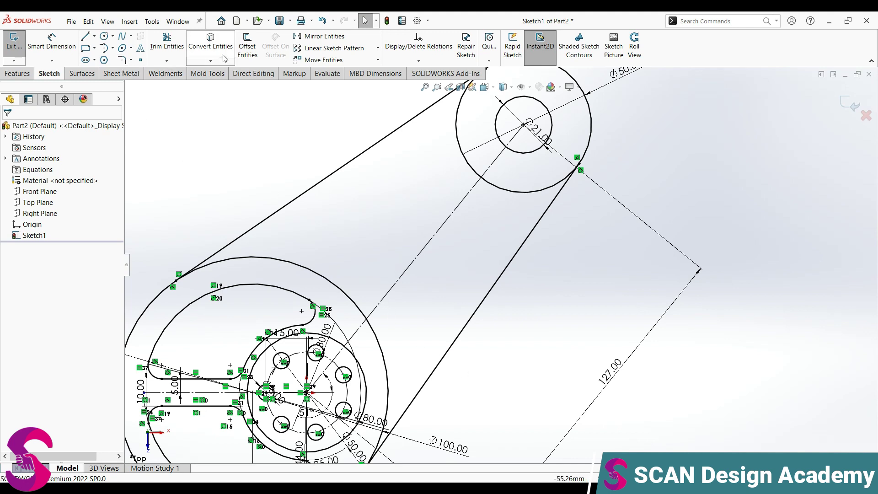
Offset both tangent arm lines 10 mm toward the inside of the arm
left_click(247, 45)
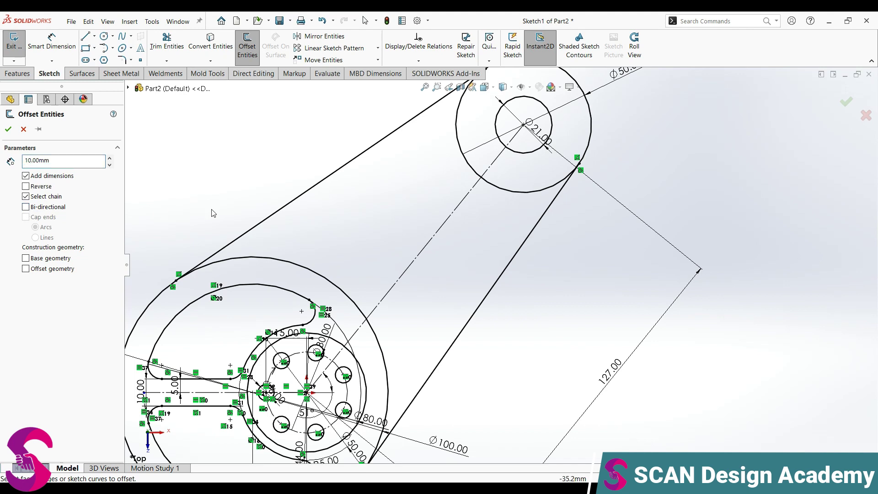
left_click(266, 214)
left_click(26, 187)
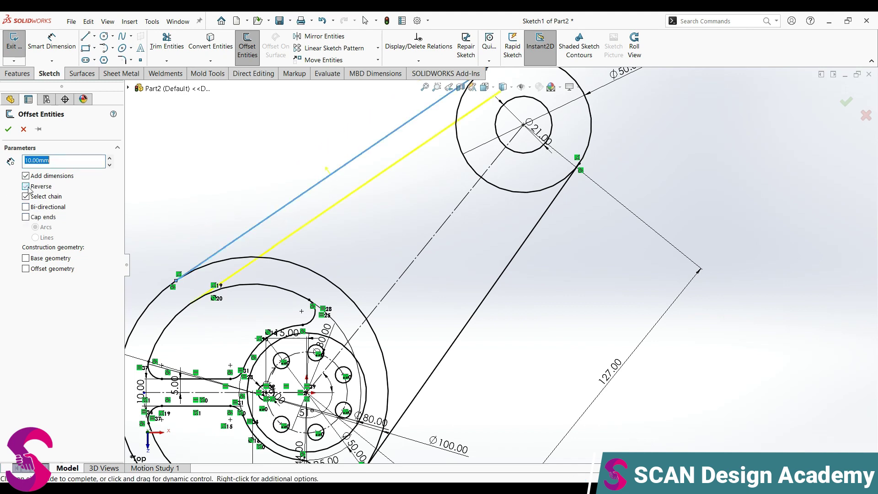
left_click(7, 129)
left_click(247, 46)
left_click(489, 287)
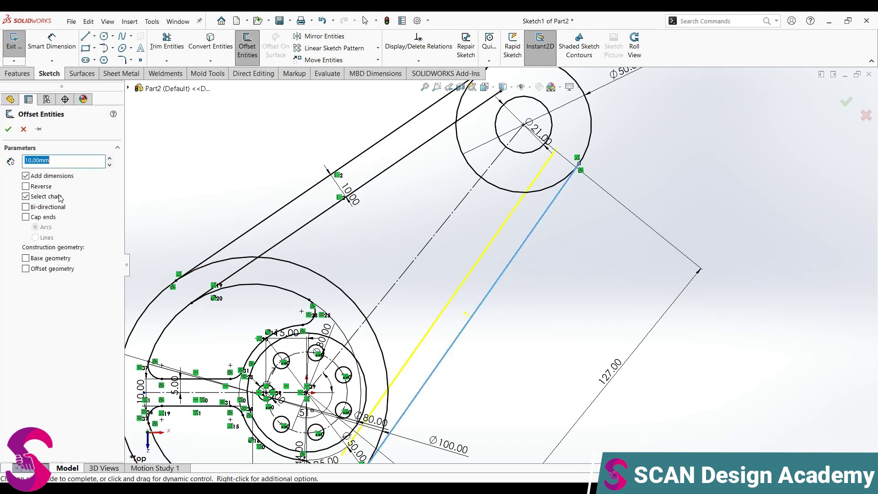
left_click(9, 129)
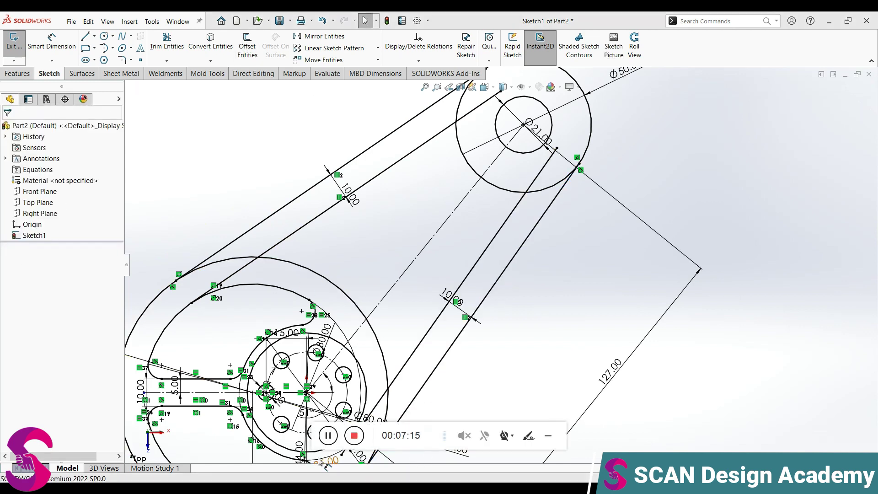
Trim the inner offset lines where they run inside the eye circle
left_click(167, 46)
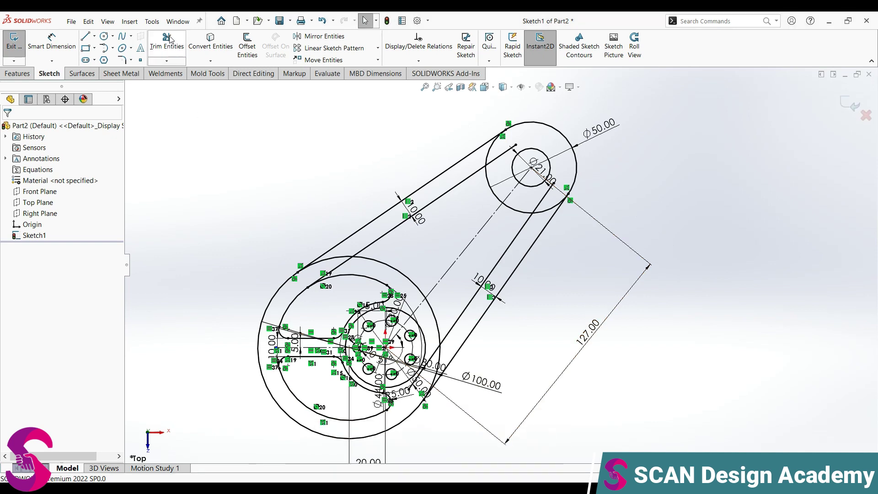
scroll(368, 326, "down", 5)
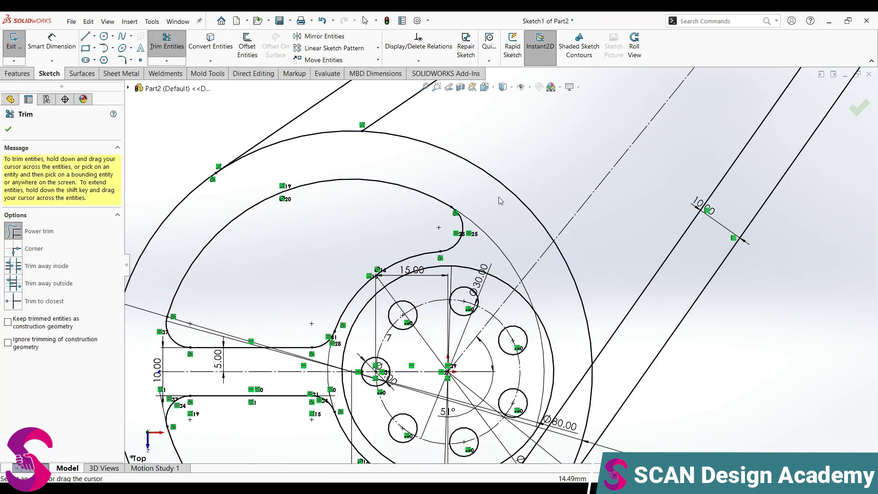
scroll(600, 356, "up", 4)
scroll(600, 357, "down", 2)
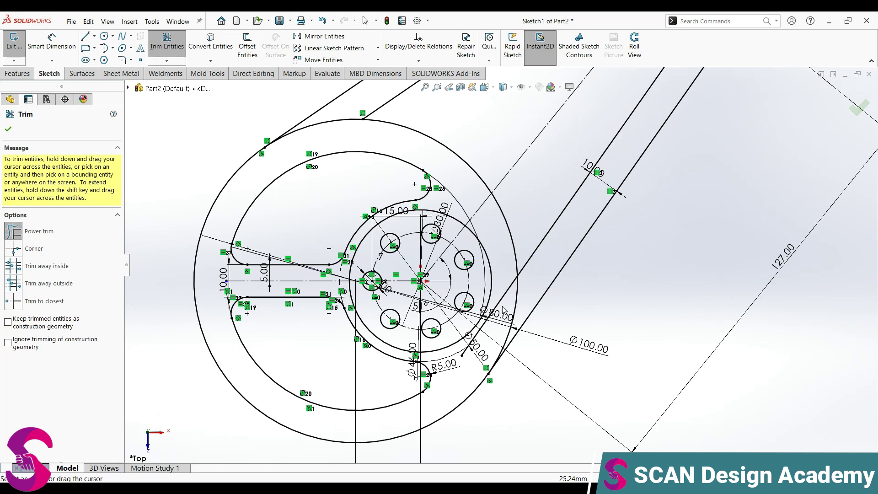
key("f")
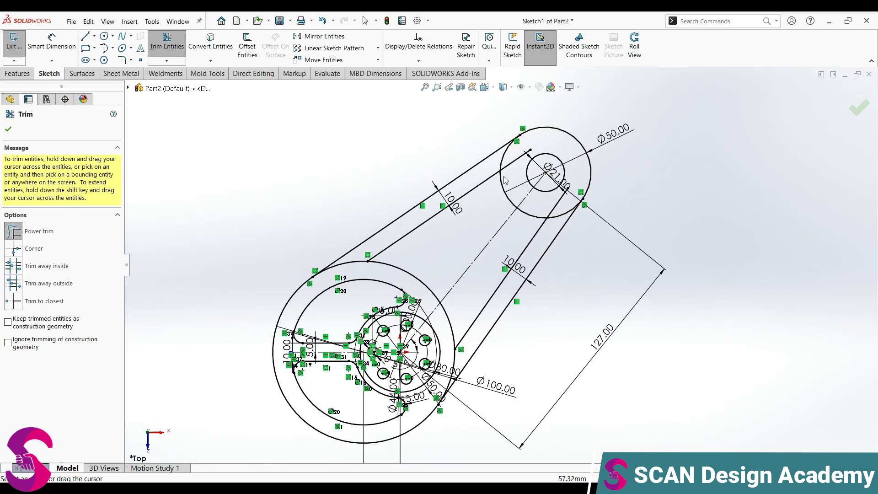
left_click_drag(514, 166, 559, 204)
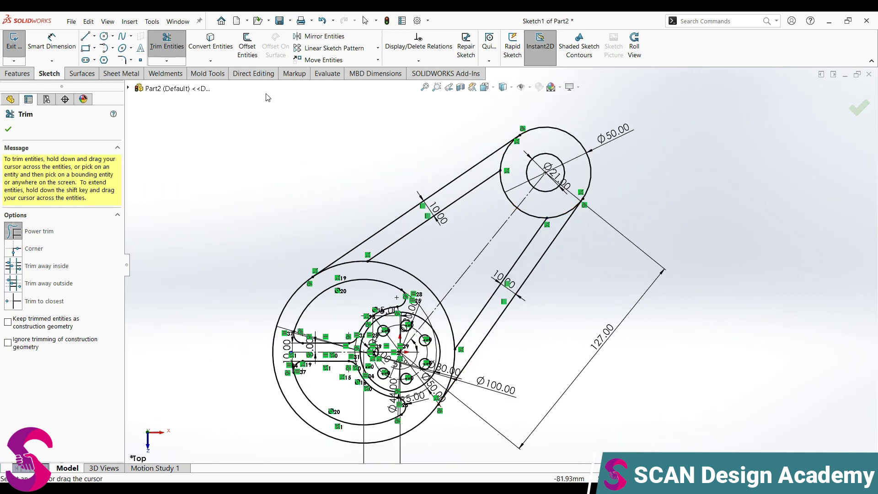
Draw closing lines to the eye circle and from the hub circle to the lower inner edge
left_click(85, 36)
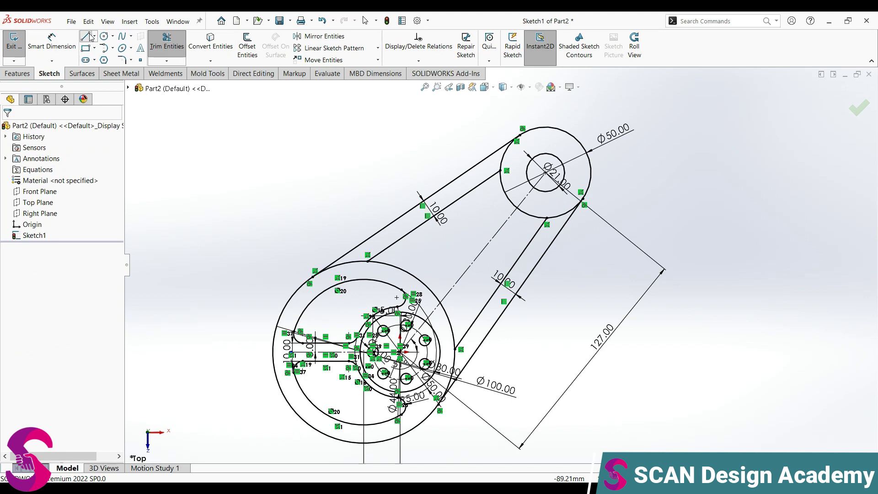
left_click(503, 172)
double_click(546, 218)
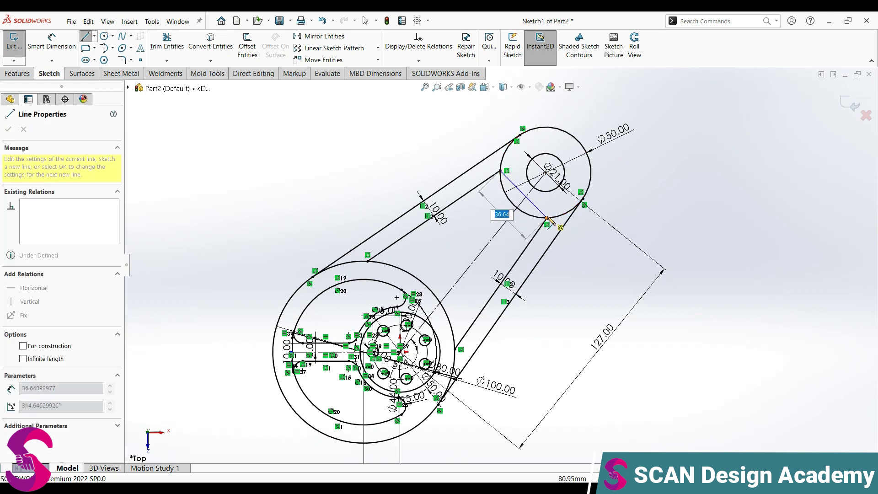
left_click(367, 262)
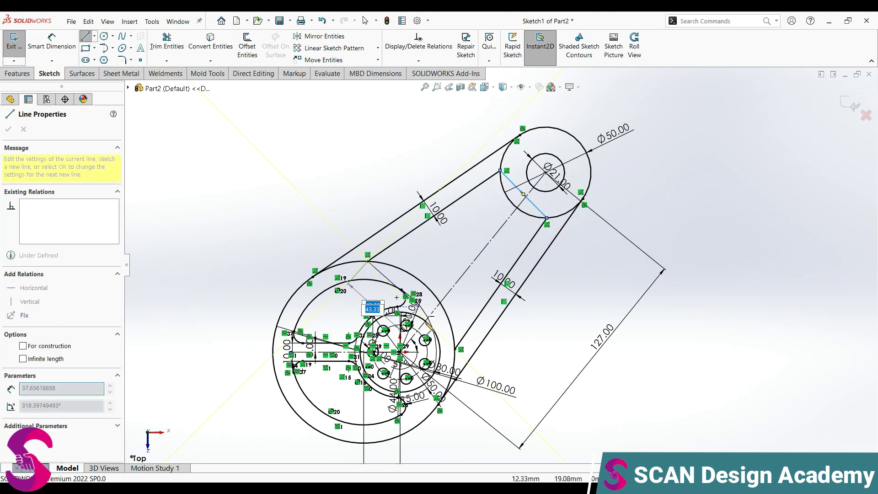
double_click(455, 349)
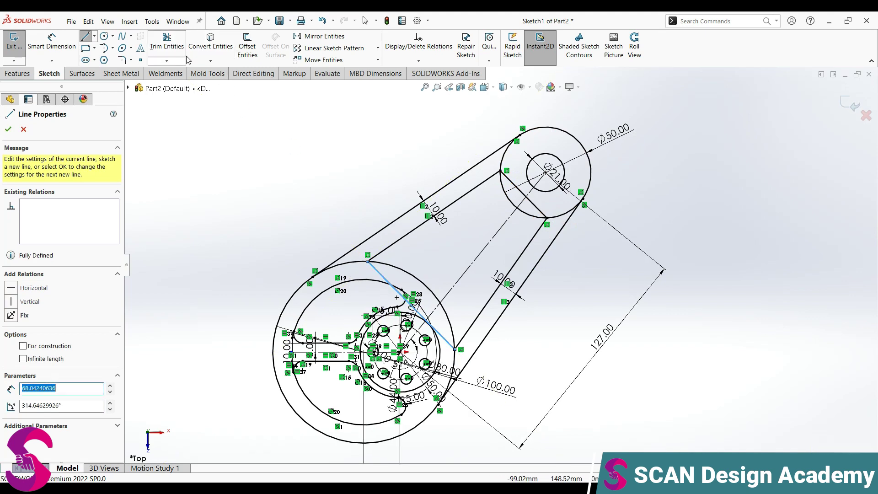
left_click(121, 61)
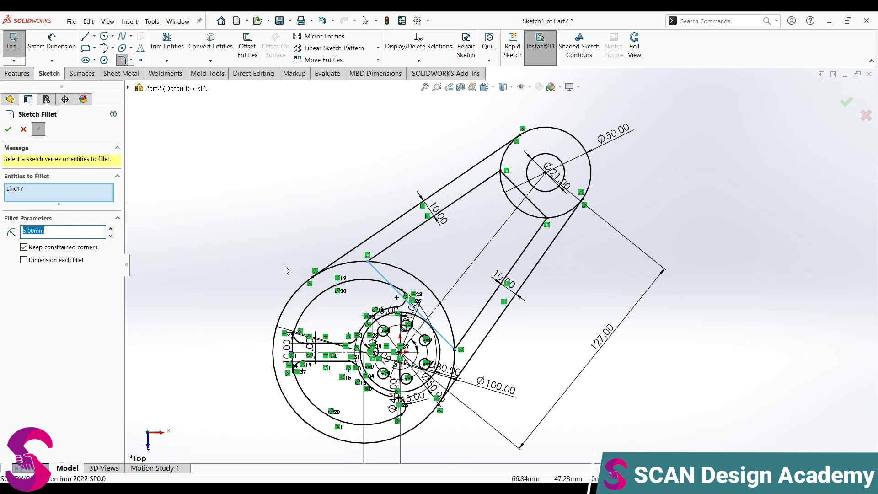
Fillet the cutout's four corners at 5 mm, where the arm edges meet the hub and eye
scroll(370, 268, "up", 3)
scroll(369, 267, "up", 3)
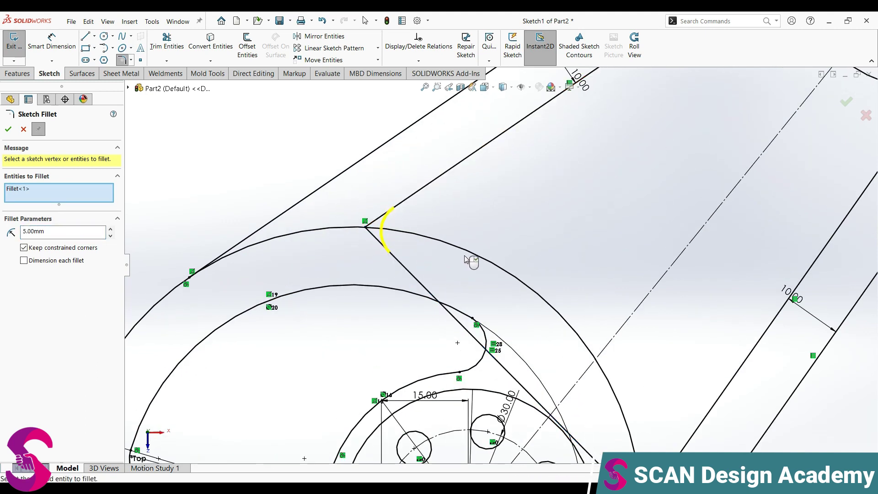
scroll(466, 260, "down", 3)
scroll(503, 338, "up", 2)
left_click(486, 347)
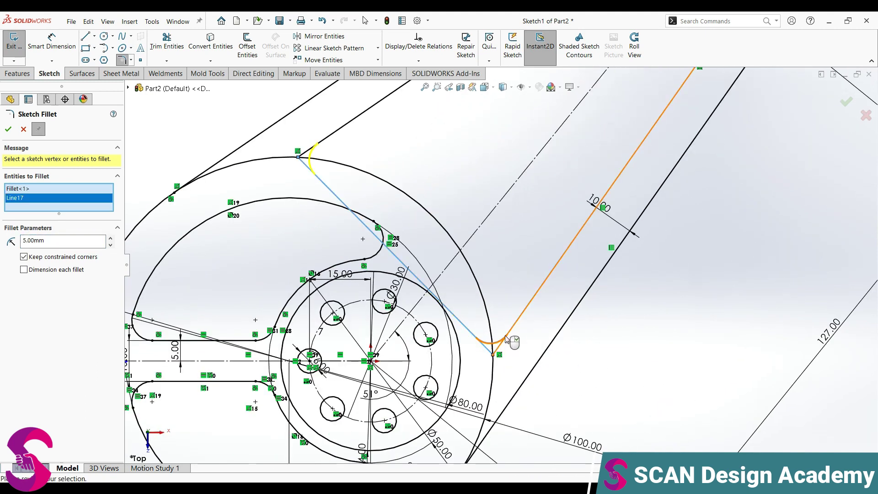
scroll(558, 236, "down", 3)
scroll(465, 174, "up", 3)
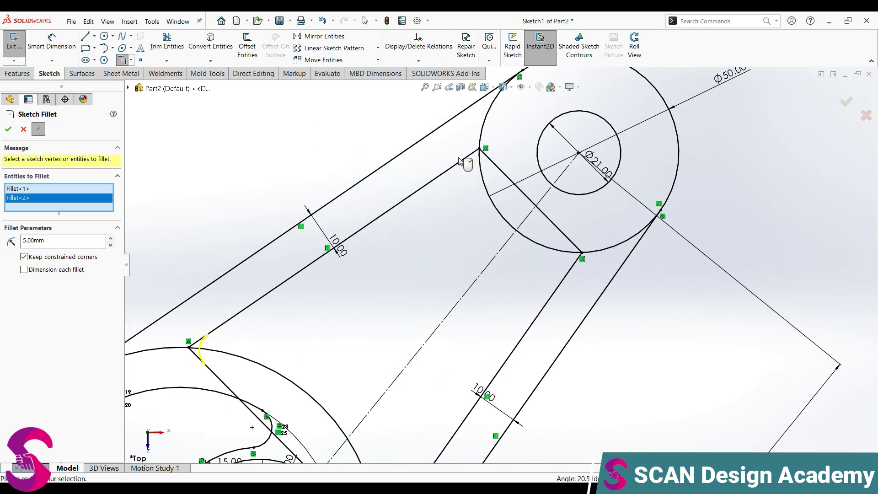
left_click(472, 157)
left_click(500, 169)
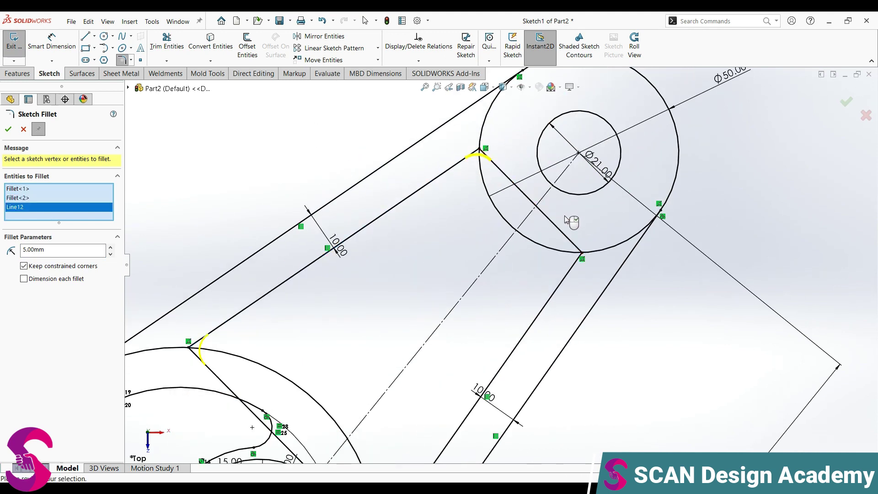
left_click(567, 240)
left_click(581, 265)
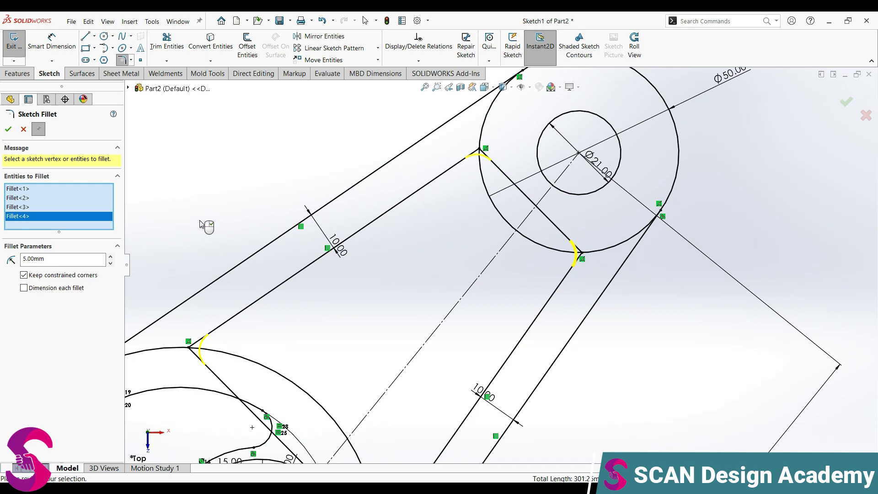
left_click(24, 130)
Power-trim the leftover line piece near the eye and the small stray arc
left_click(167, 43)
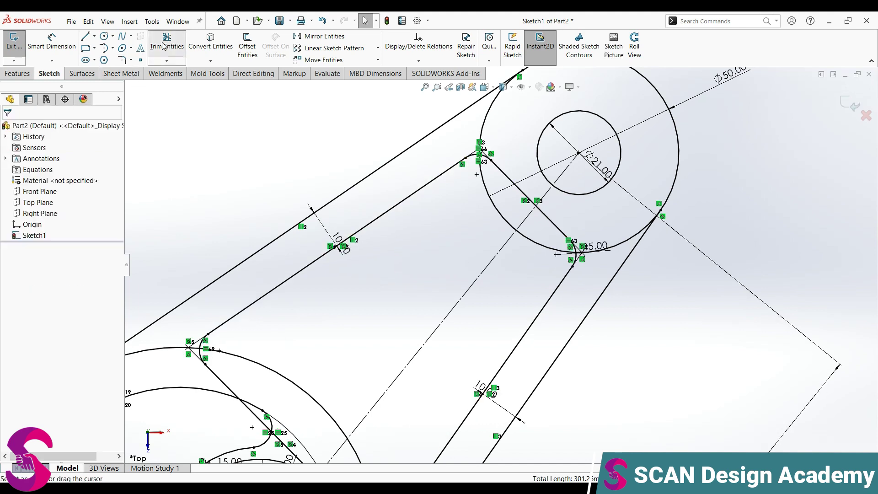
scroll(507, 212, "down", 3)
mouse_move(483, 151)
left_mouse_down()
mouse_move(478, 176)
mouse_move(605, 294)
left_mouse_up()
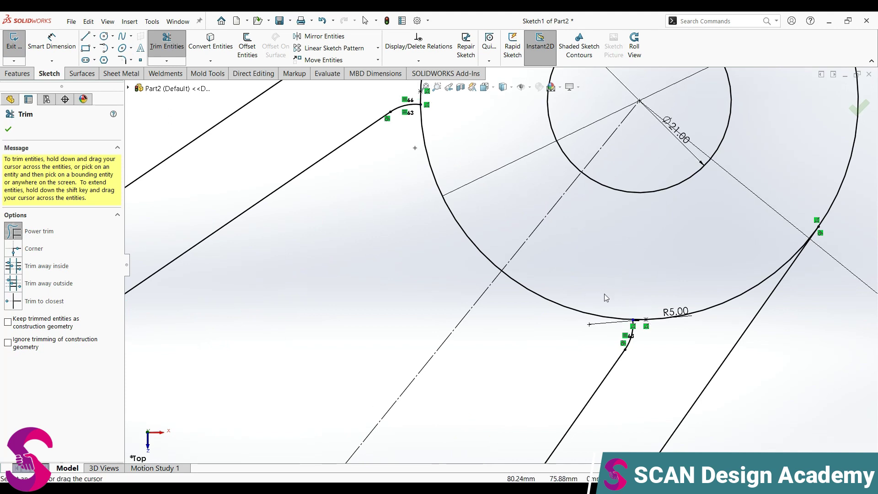
scroll(579, 293, "up", 3)
scroll(579, 293, "up", 2)
scroll(294, 378, "down", 3)
scroll(280, 318, "down", 3)
mouse_move(281, 313)
left_mouse_down()
mouse_move(313, 302)
mouse_move(330, 325)
left_mouse_up()
scroll(329, 326, "up", 3)
scroll(503, 384, "down", 2)
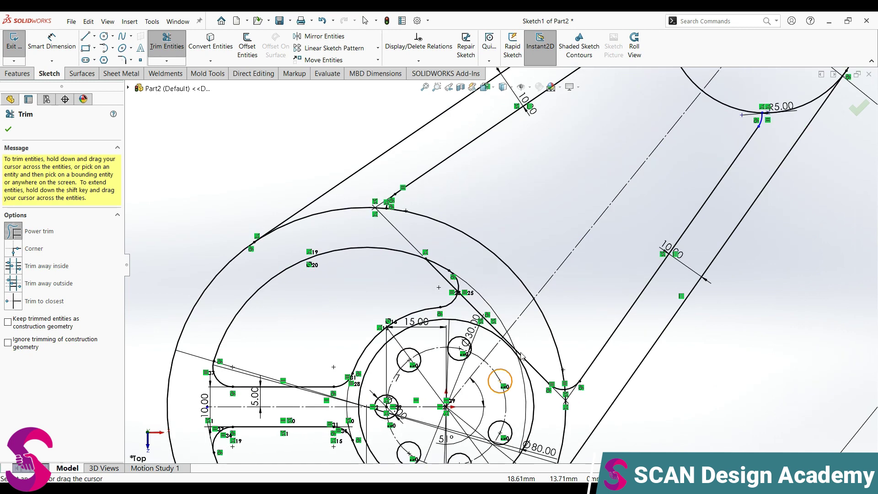
scroll(562, 393, "down", 2)
Trim the stray fillet arc at the lower corner and the excess diagonal line segment
left_click_drag(578, 423, 572, 393)
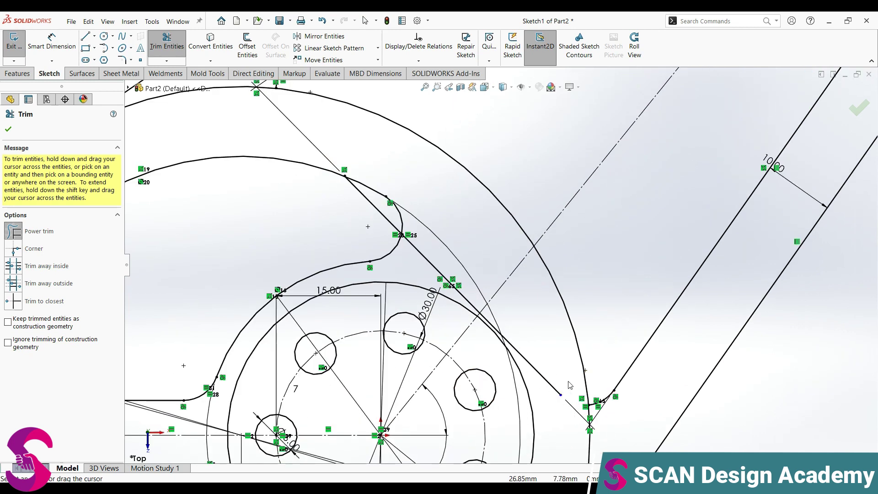
left_click_drag(442, 309, 487, 322)
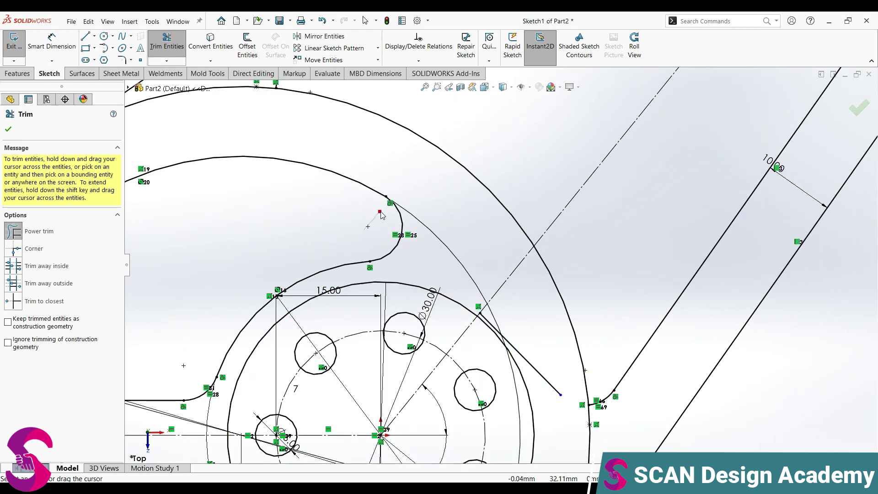
scroll(521, 339, "up", 2)
scroll(531, 340, "up", 1)
scroll(460, 208, "down", 1)
scroll(378, 194, "down", 1)
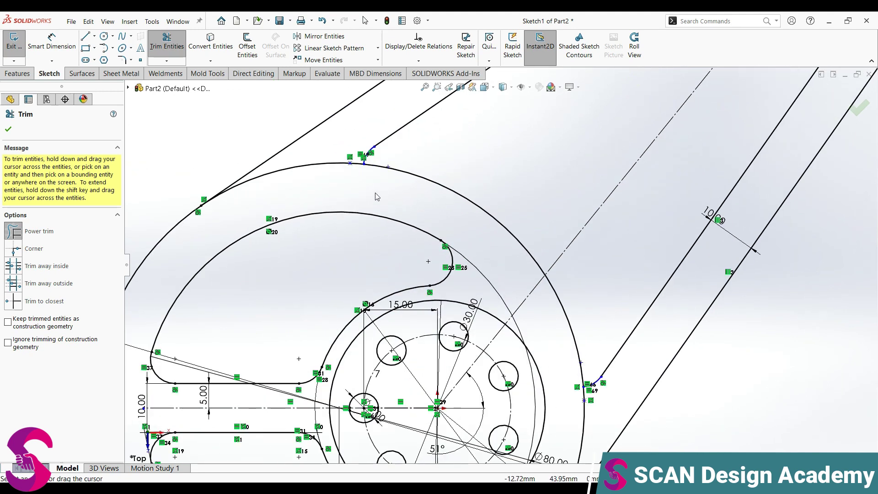
key("Escape")
scroll(384, 173, "up", 2)
scroll(458, 220, "up", 1)
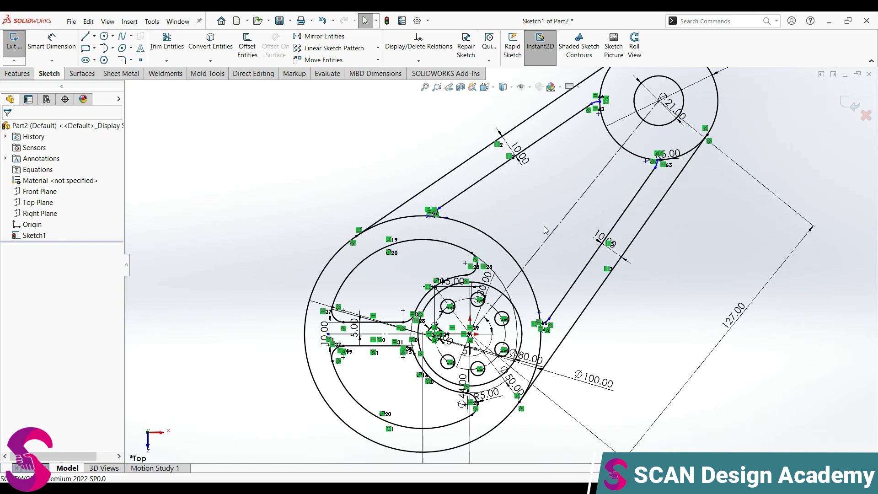
scroll(544, 276, "down", 1)
scroll(507, 191, "down", 1)
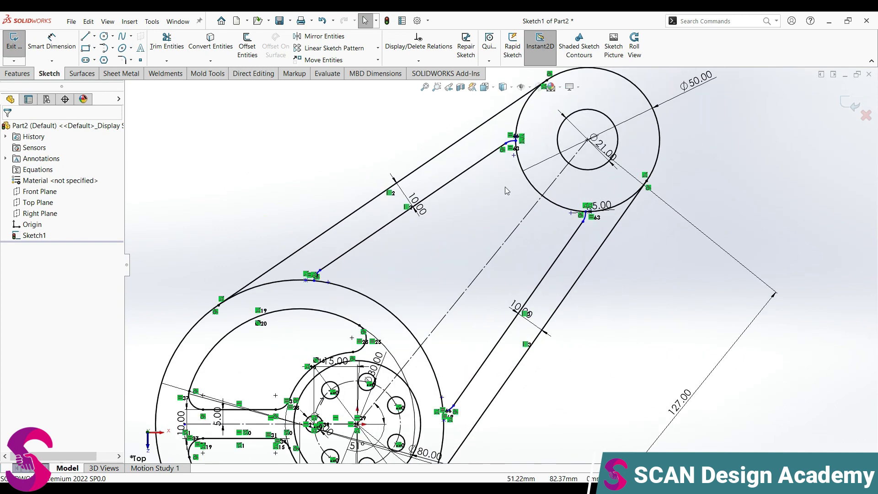
scroll(429, 222, "up", 3)
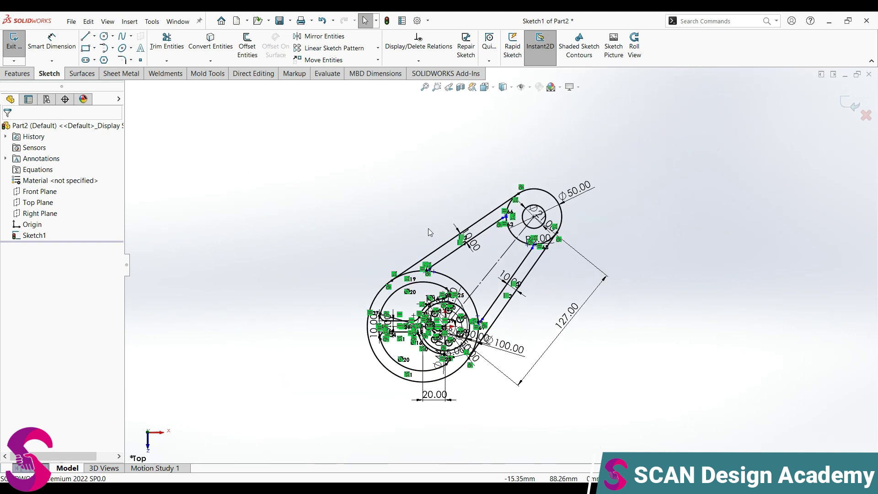
scroll(370, 289, "up", 1)
scroll(371, 289, "down", 1)
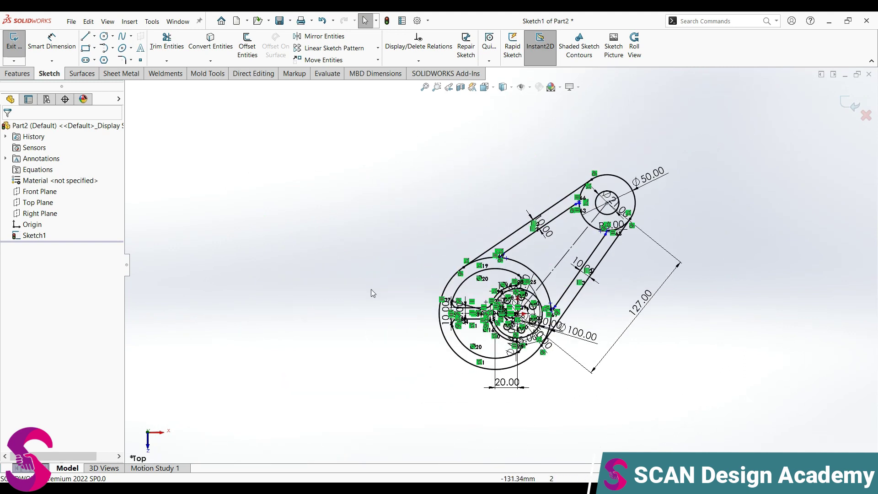
scroll(314, 334, "down", 1)
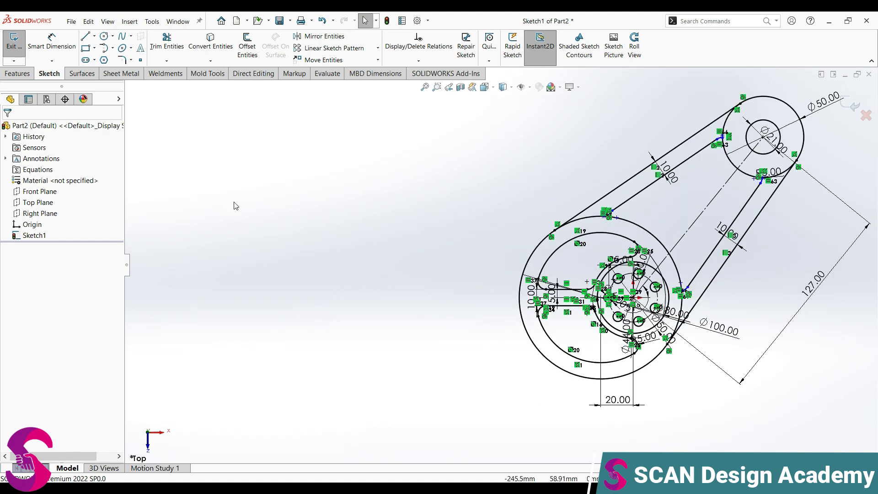
Draw concentric Ø30 and Ø50 circles to the left of the hub
left_click(104, 38)
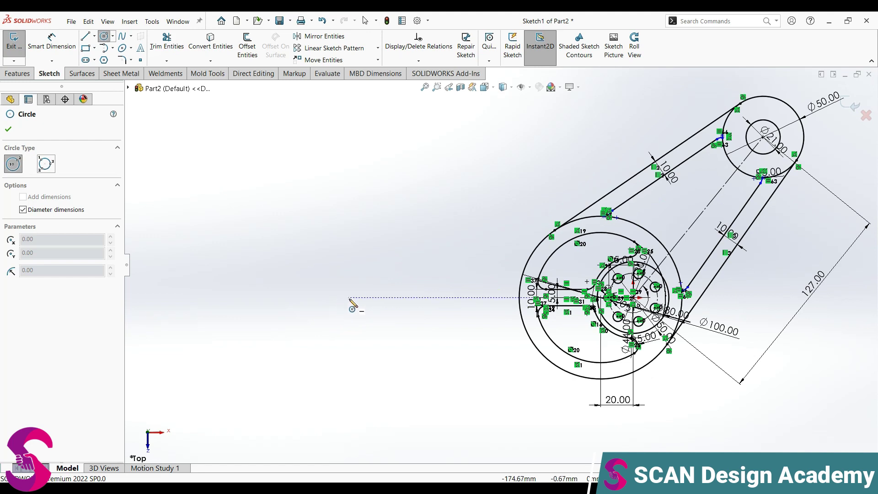
left_click(350, 297)
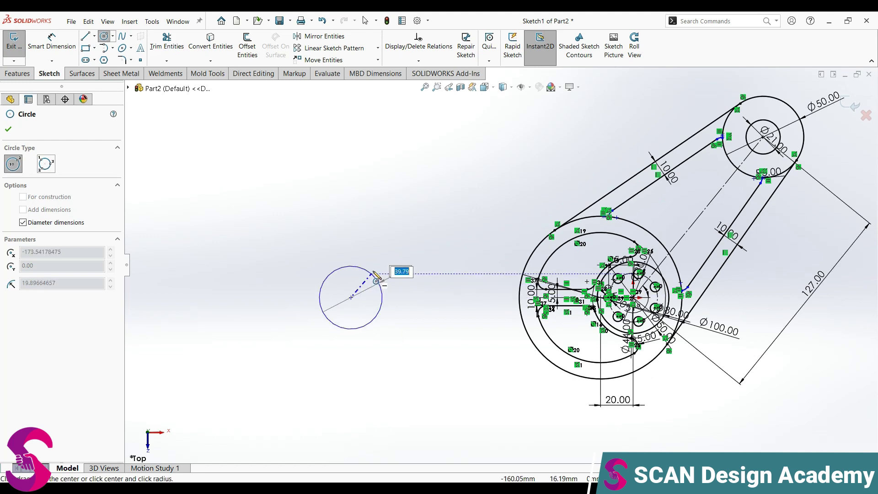
type("30")
key("Return")
left_click(351, 298)
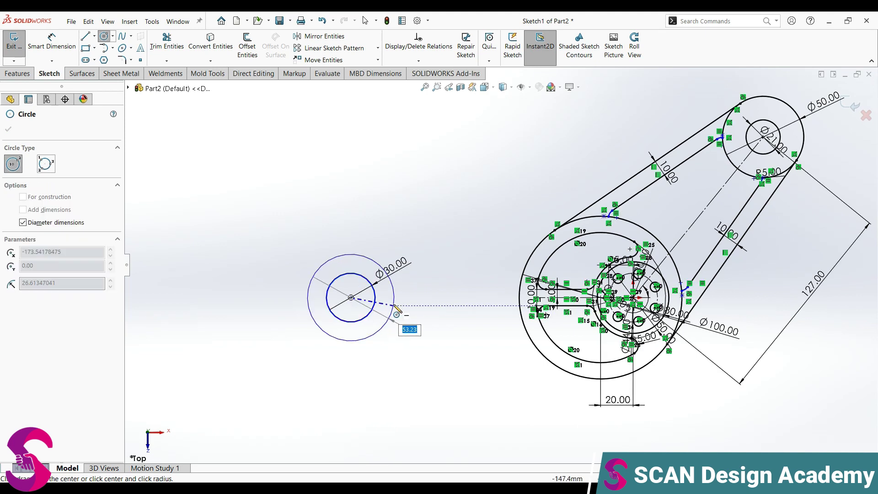
key("Return")
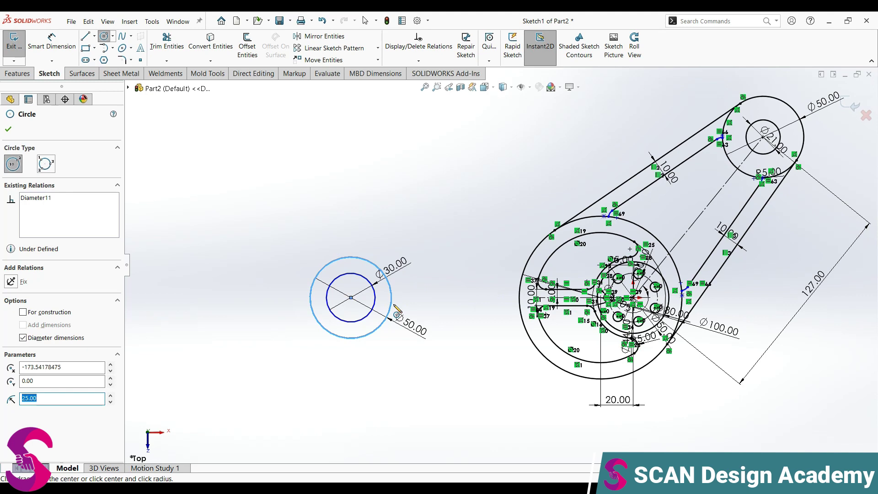
Dimension the new circles' centre 110 mm horizontally from the hub centre
right_click_drag(304, 428, 267, 226)
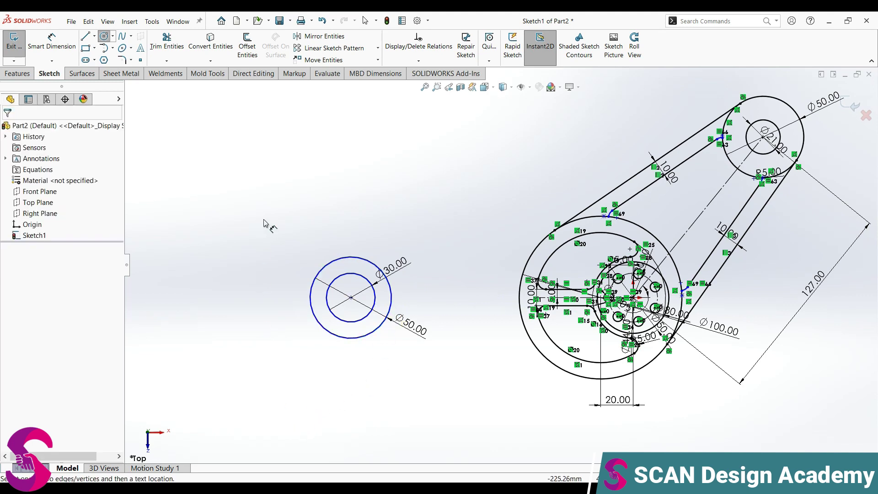
left_click(351, 298)
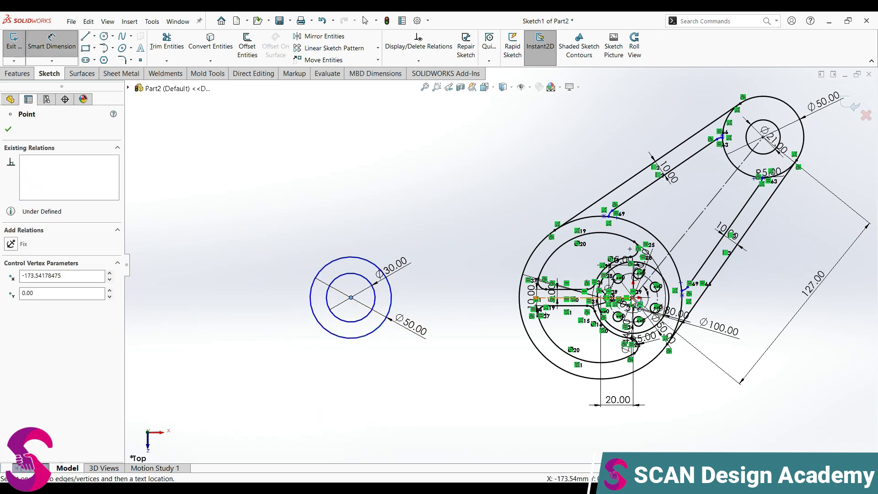
left_click(475, 413)
key("Return")
left_click(481, 320)
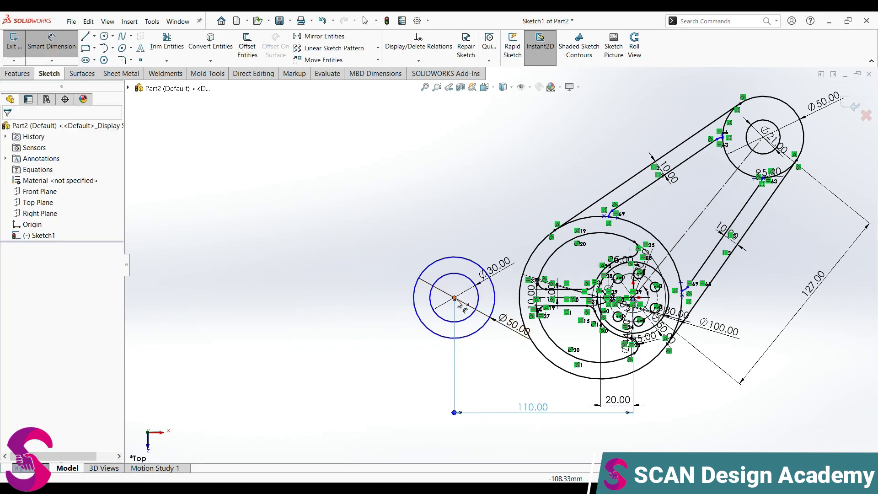
left_click(454, 298)
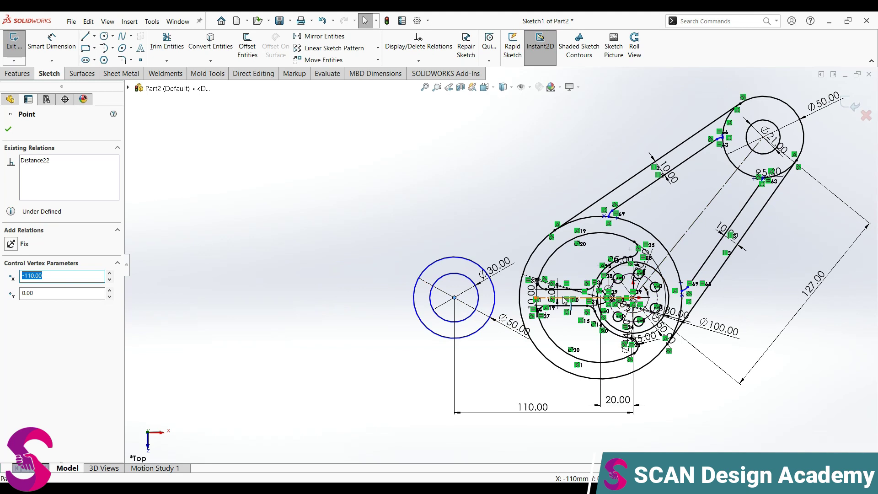
key("Escape")
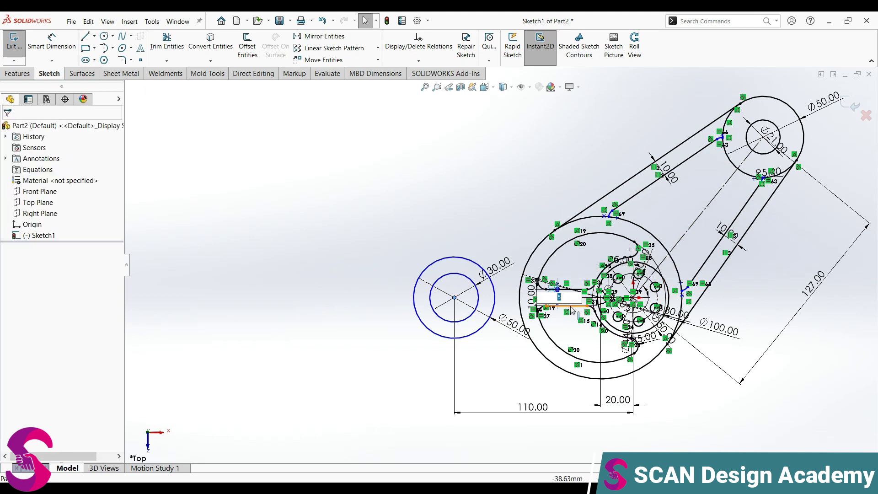
Make the circles' centre coincident with the horizontal centreline
scroll(590, 316, "down", 4)
left_click(556, 278)
left_click(307, 277)
left_click(348, 238)
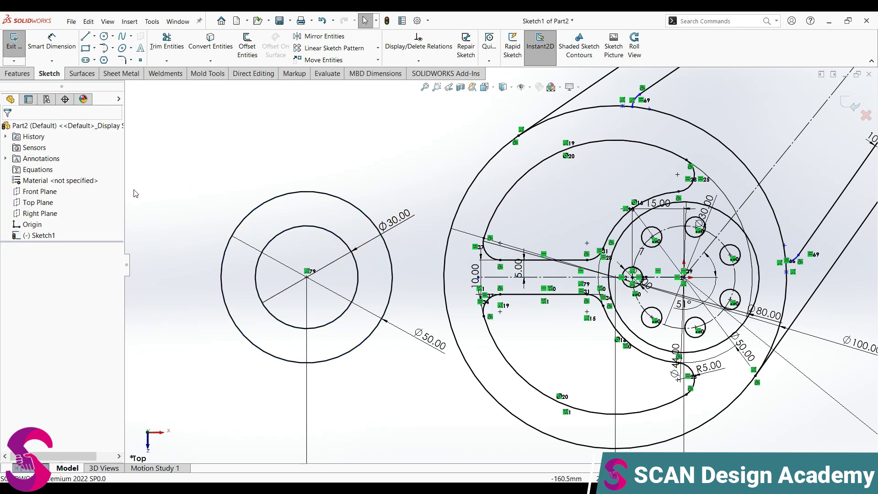
Draw upper and lower lines from the Ø50 eye circle to the Ø100 hub circle
left_click(85, 36)
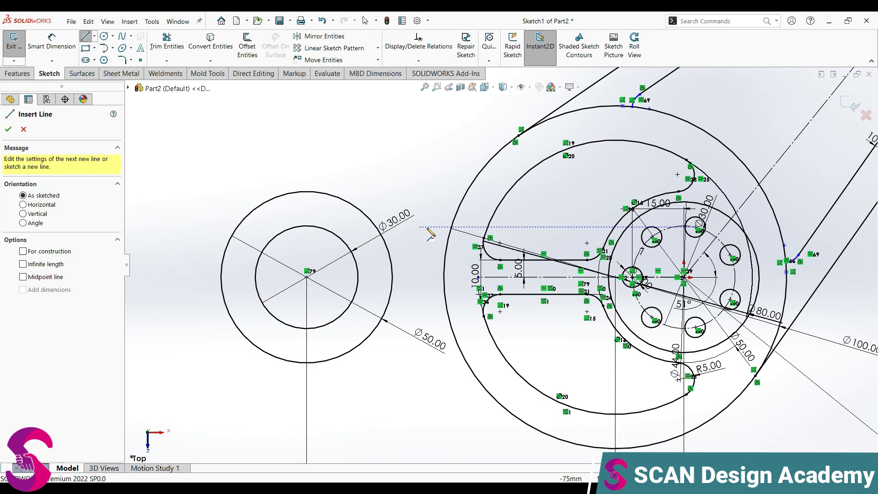
left_click(311, 191)
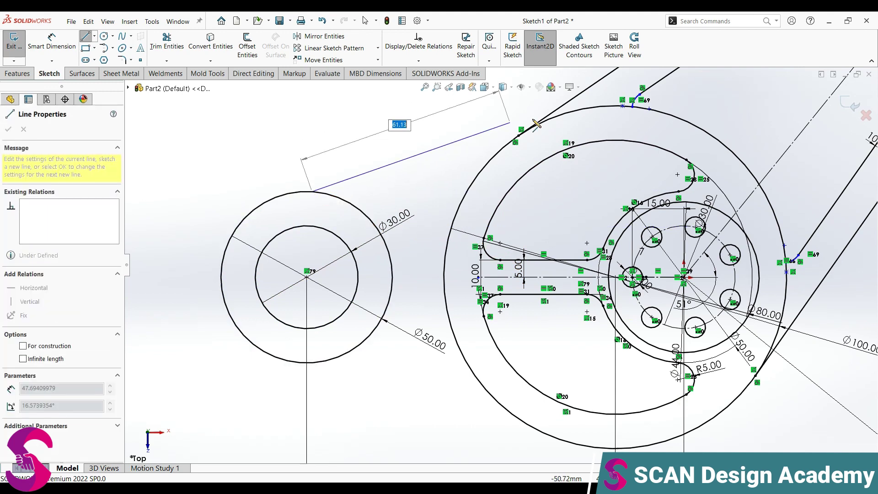
left_click(582, 112)
scroll(503, 263, "up", 4)
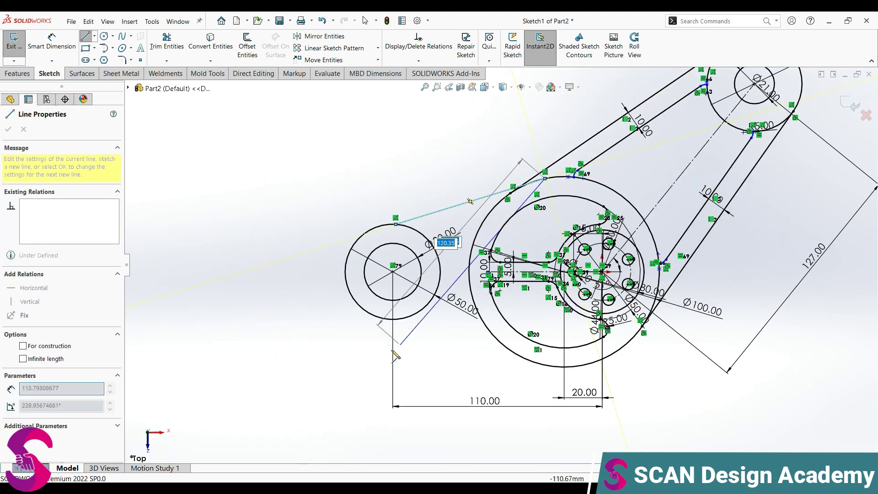
key("Escape")
left_click(393, 319)
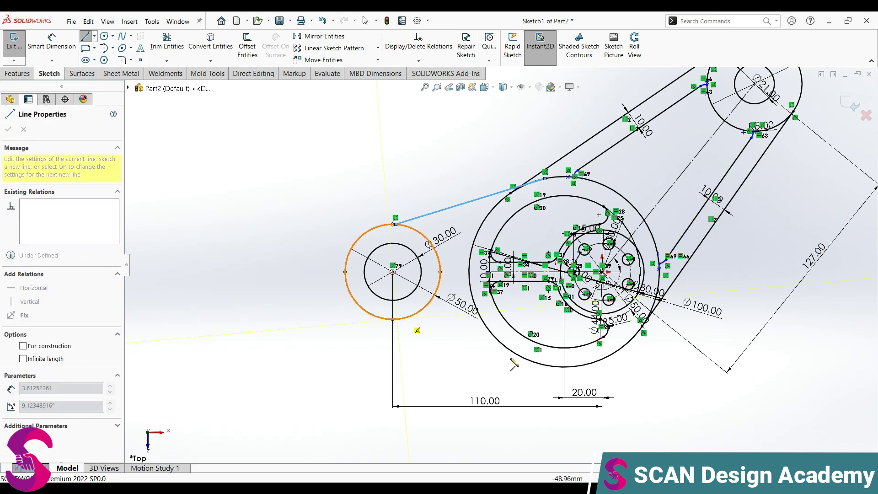
left_click(539, 365)
key("Escape")
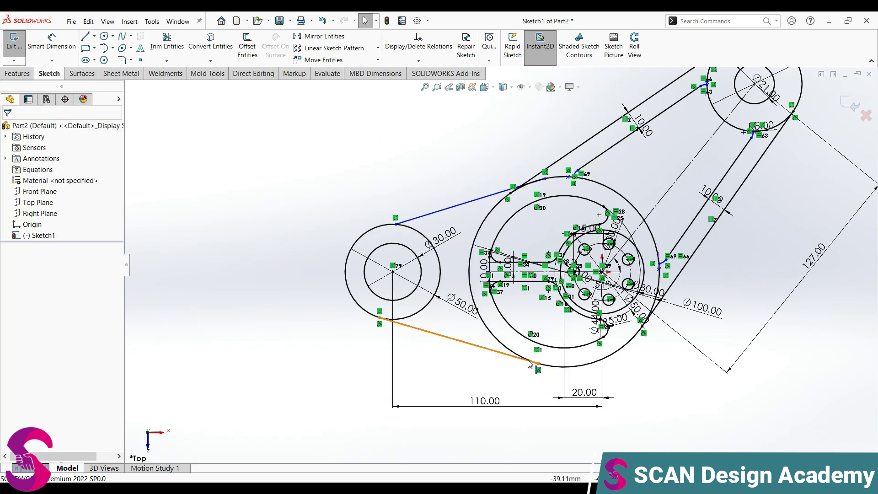
Make the connecting lines tangent to the Ø50 and Ø100 circles
left_click(501, 351)
key("Escape")
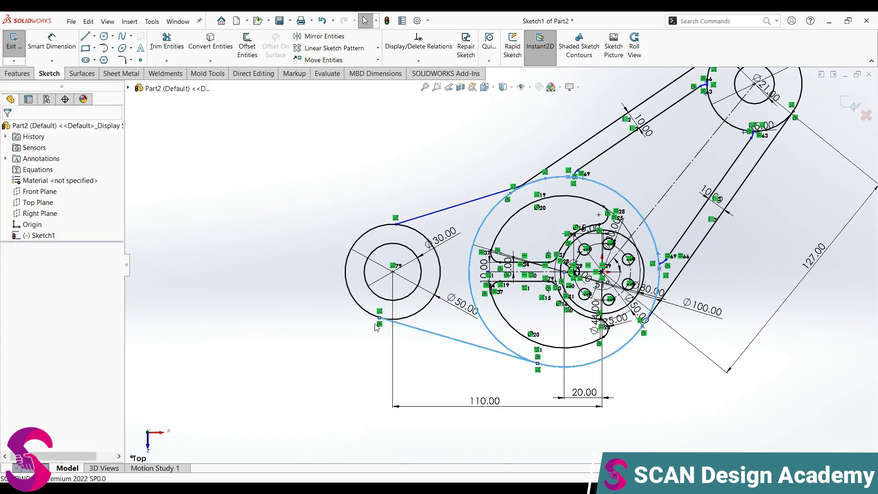
left_click(410, 221)
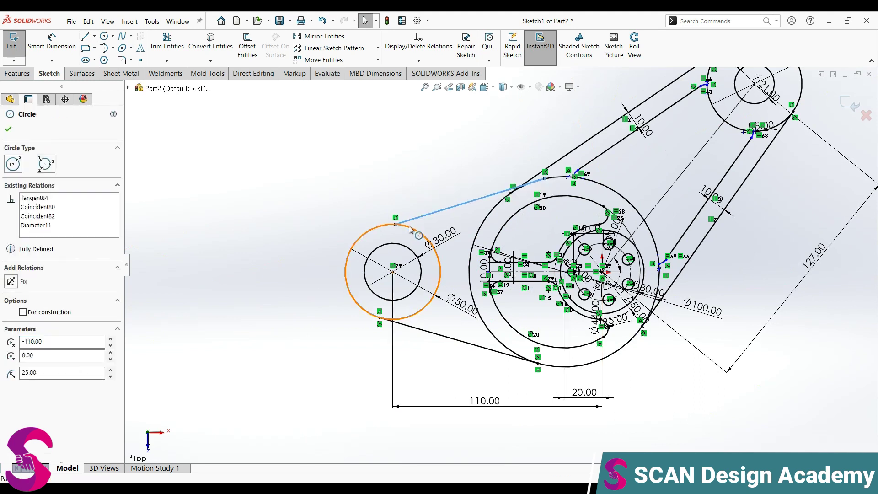
left_click(434, 187)
key("Escape")
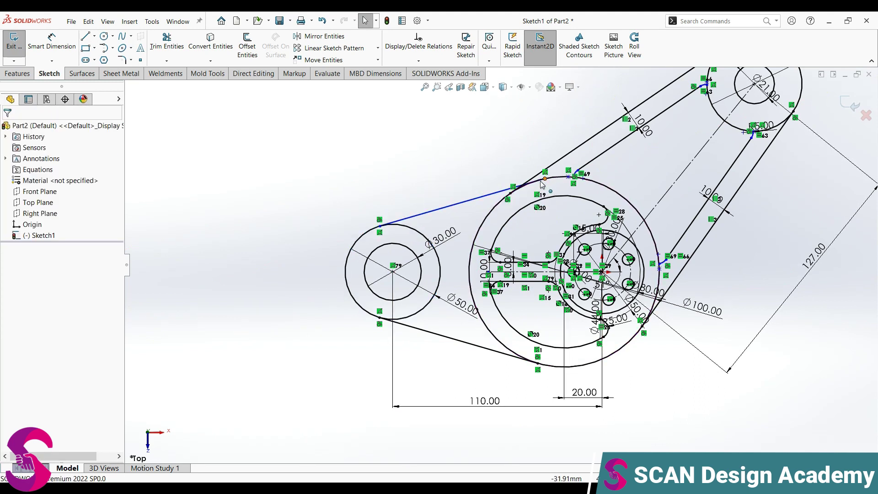
left_click(493, 198)
left_click(500, 201, "ctrl")
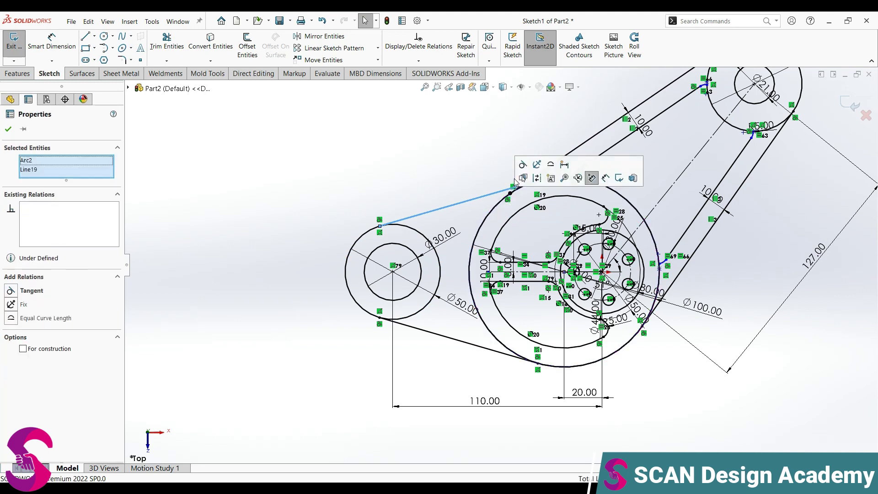
left_click(523, 164)
key("Escape")
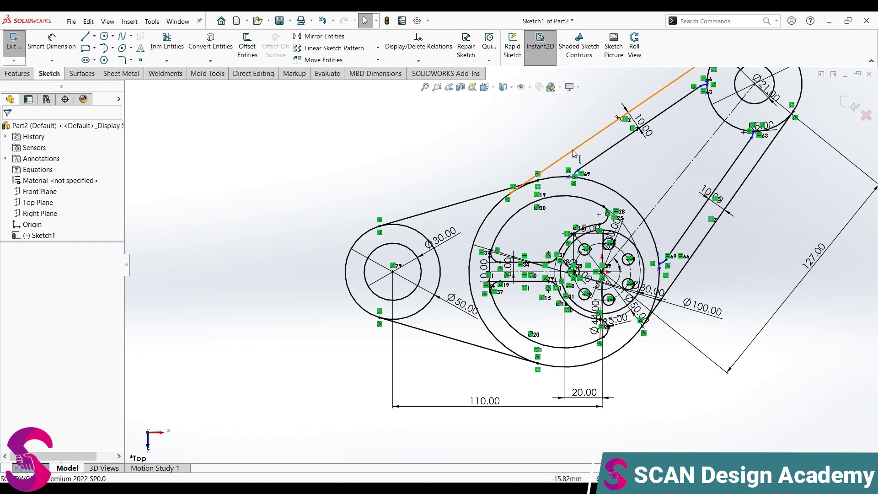
scroll(575, 155, "down", 2)
scroll(569, 179, "down", 2)
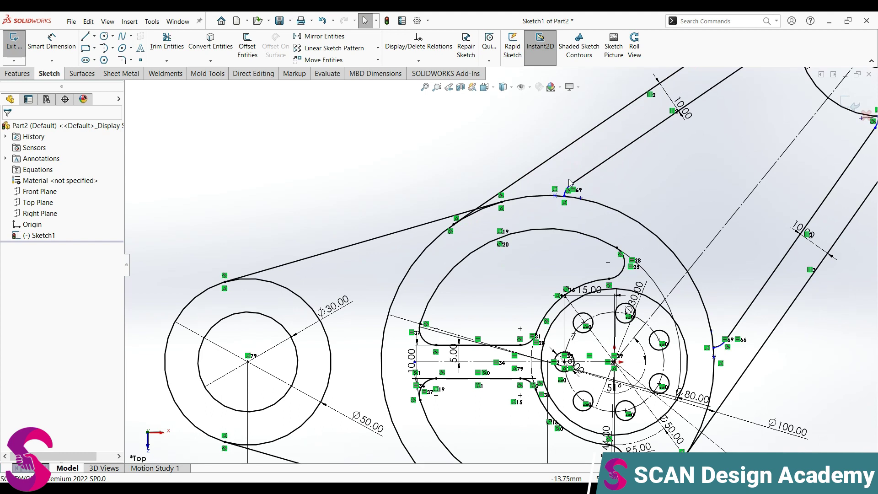
scroll(461, 237, "up", 2)
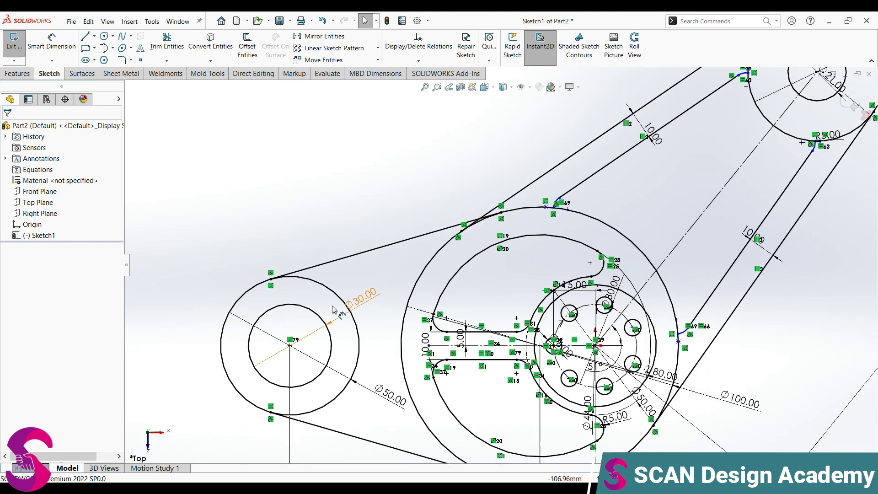
scroll(408, 339, "up", 1)
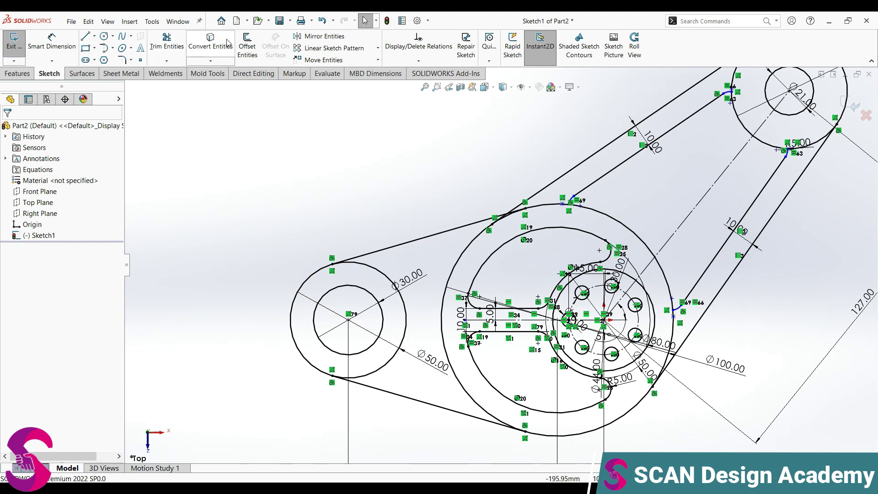
left_click(247, 46)
Offset both tangent arm lines 10 mm inward, reversing the lower one
left_click(409, 237)
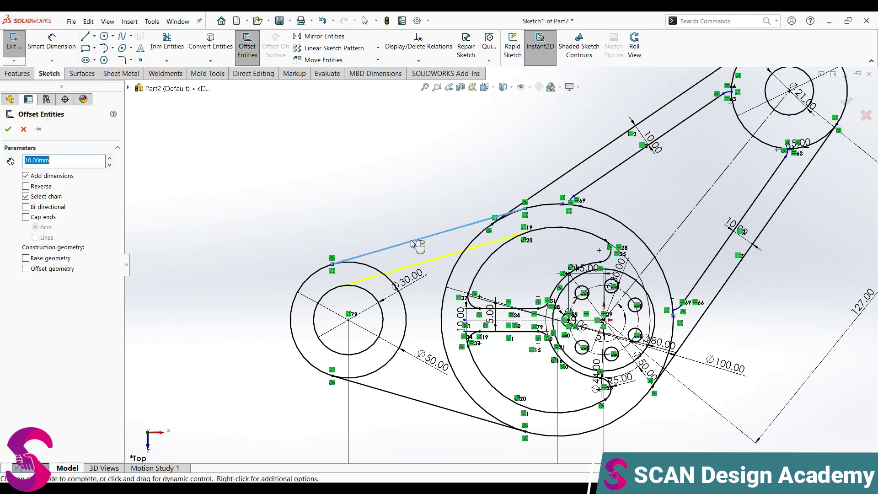
key("z")
left_click(8, 129)
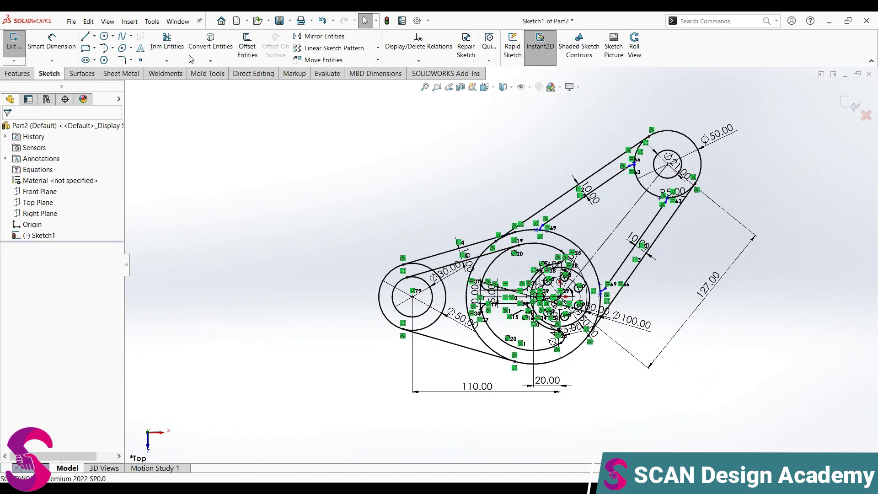
left_click(247, 45)
left_click(447, 342)
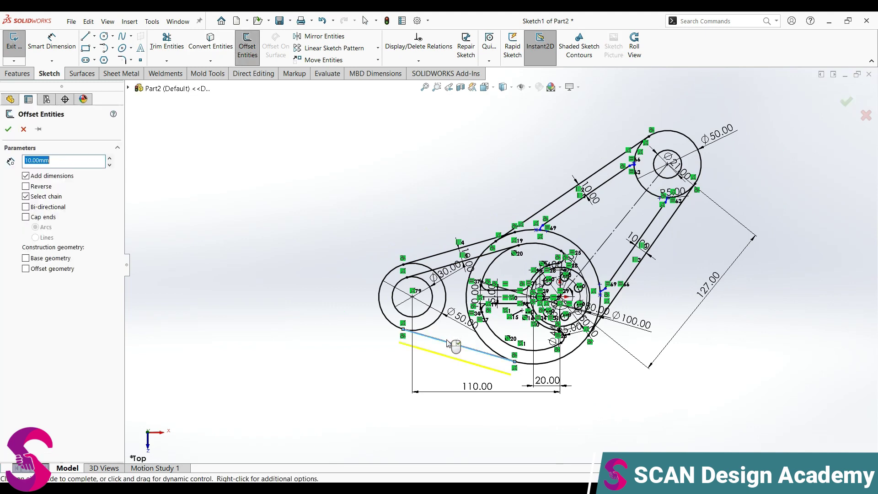
left_click(26, 186)
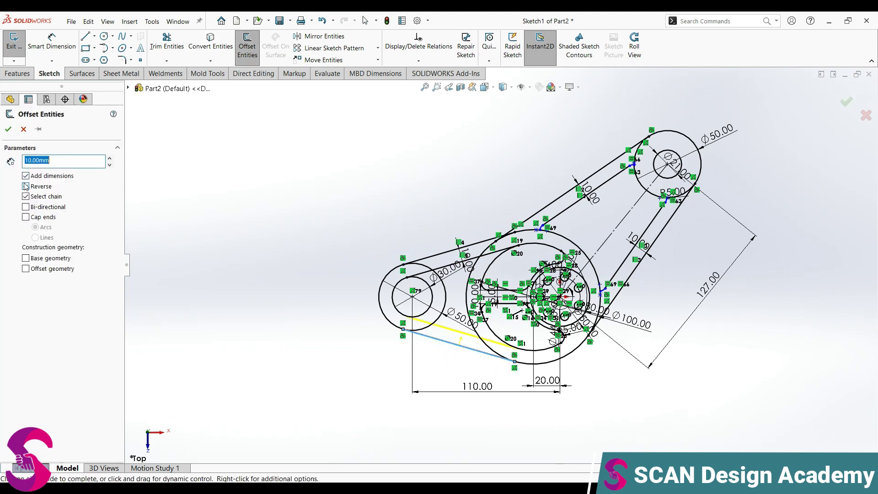
left_click(9, 129)
scroll(531, 340, "down", 5)
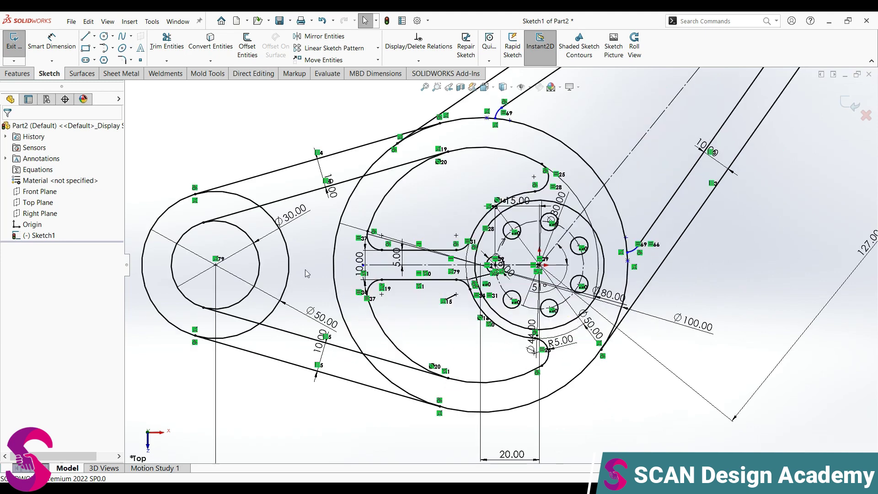
Power-trim the offset lines' overhanging ends back to the eye and hub circles
left_click(167, 42)
scroll(278, 358, "down", 4)
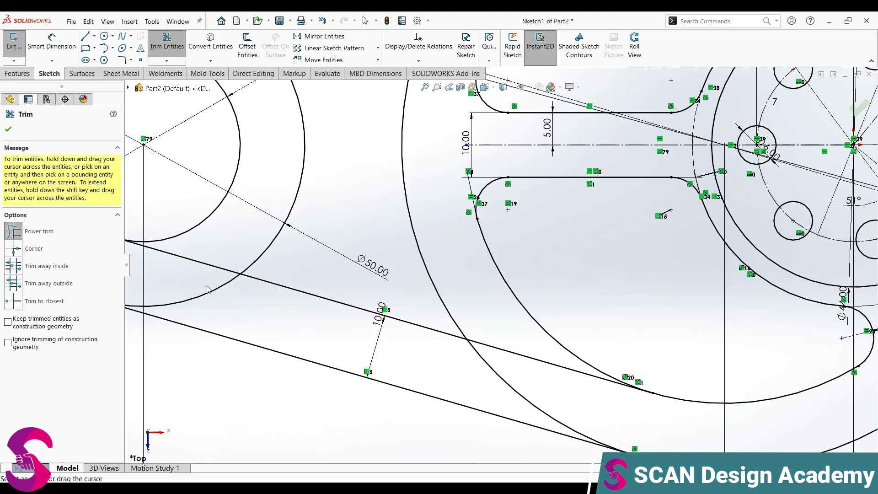
left_click_drag(212, 254, 528, 378)
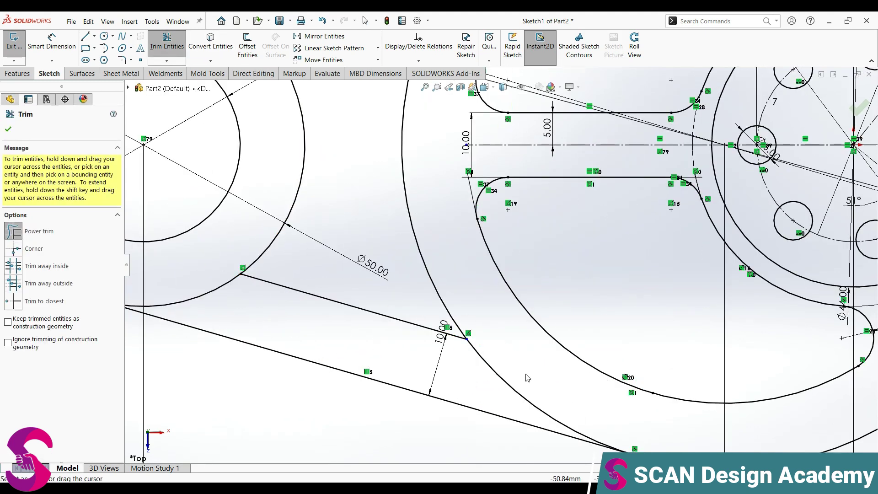
scroll(527, 378, "up", 2)
scroll(457, 320, "up", 3)
scroll(256, 197, "down", 3)
left_click_drag(274, 201, 244, 166)
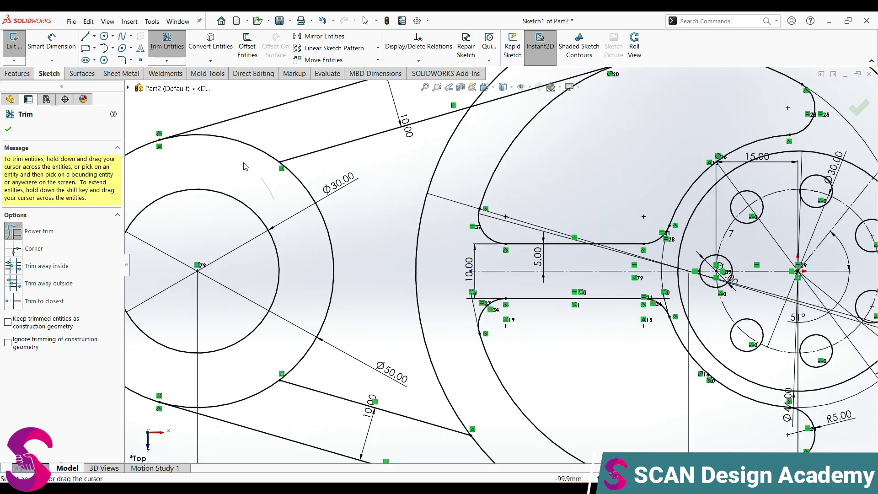
scroll(490, 448, "up", 2)
scroll(489, 448, "down", 1)
left_click_drag(498, 166, 511, 147)
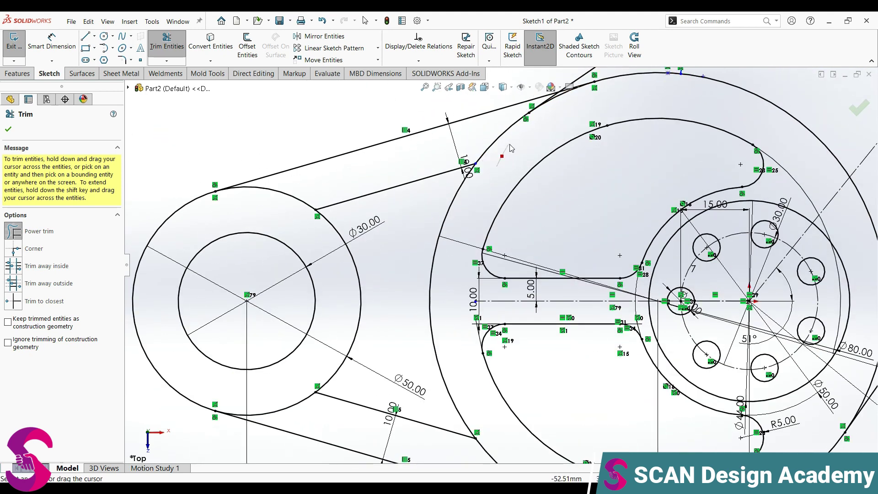
scroll(571, 91, "up", 3)
scroll(572, 92, "down", 2)
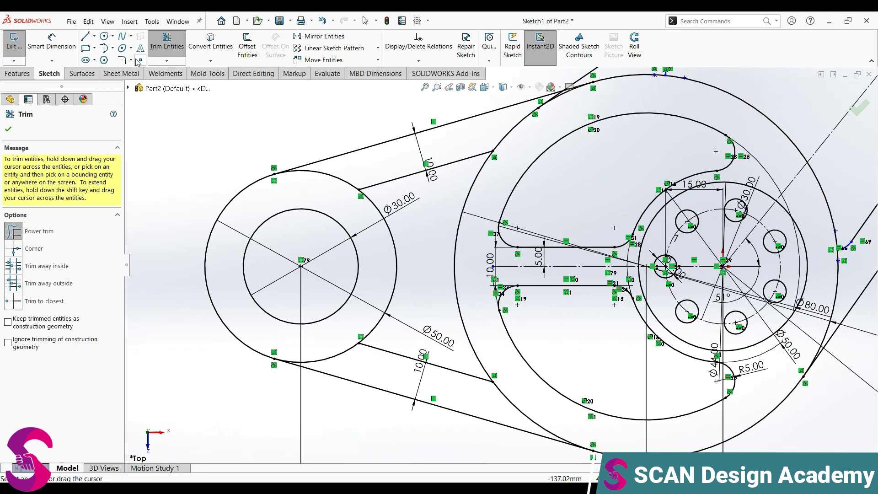
left_click(86, 36)
Try closing the pocket with cross-lines and fillets, then undo the attempt
left_click(359, 190)
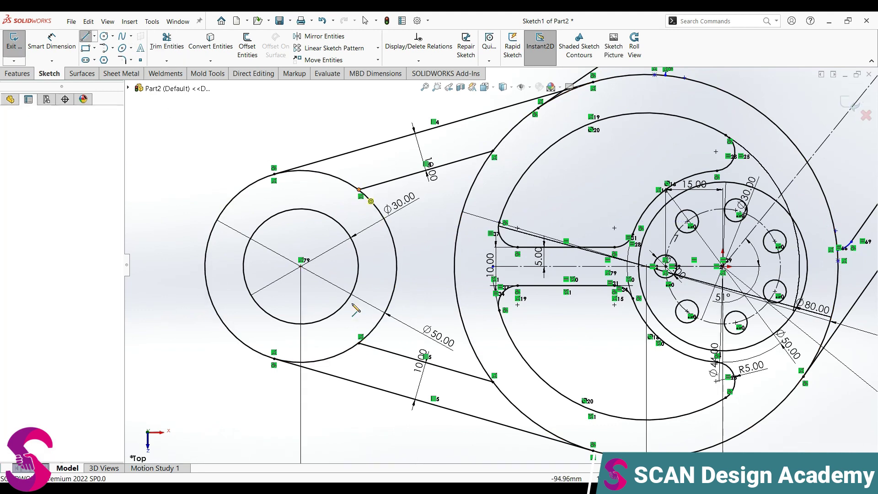
double_click(360, 343)
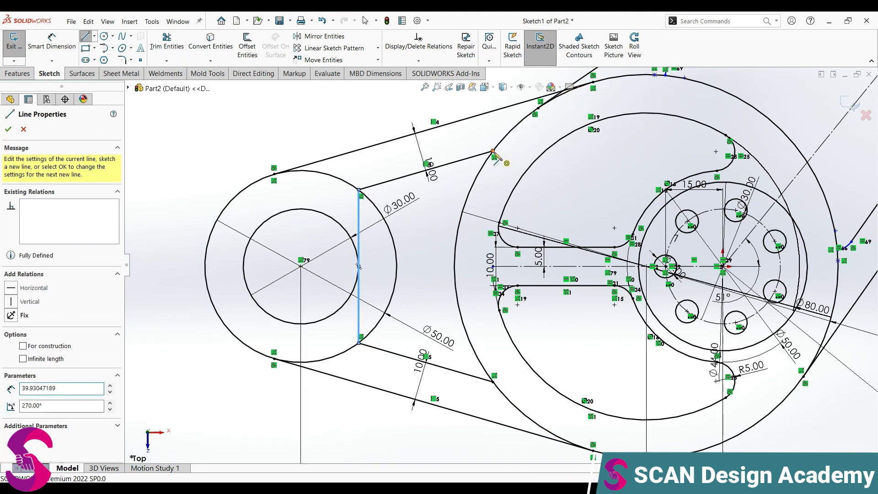
left_click(493, 152)
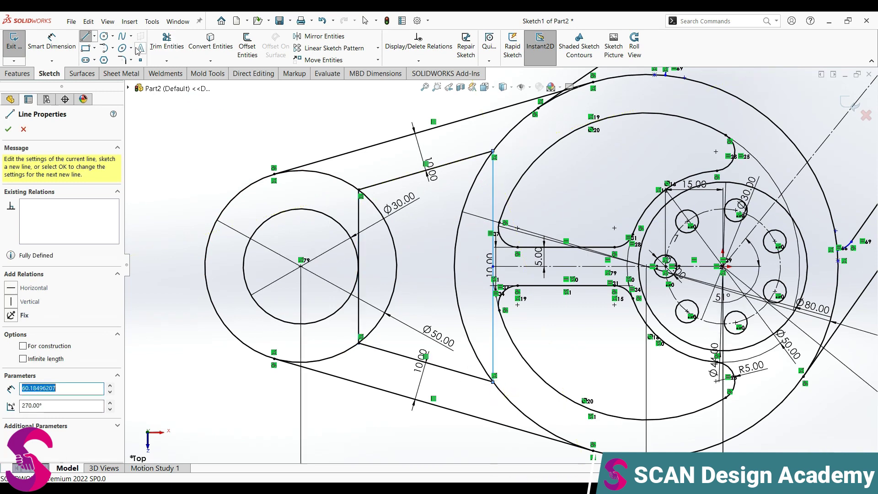
left_click(121, 59)
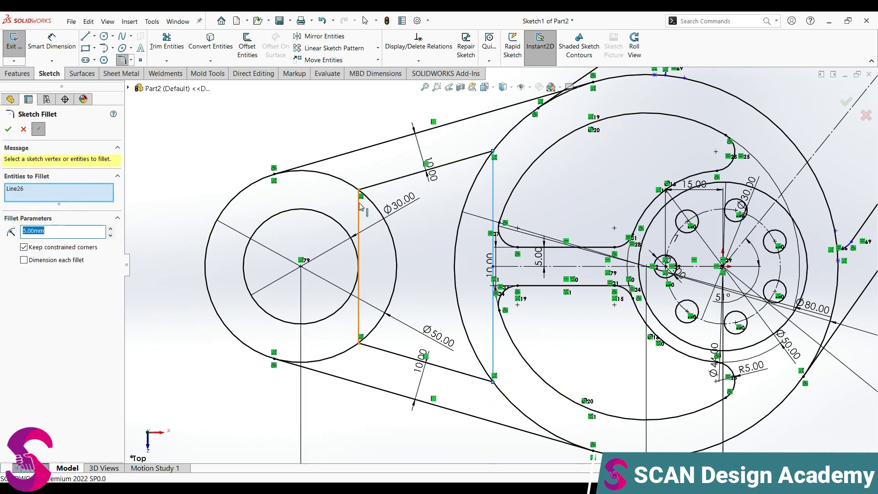
left_click(382, 182)
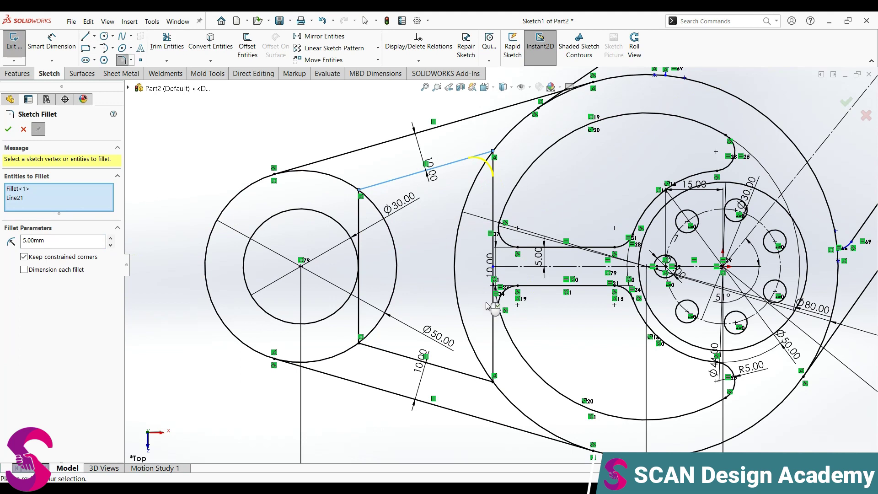
left_click(467, 374)
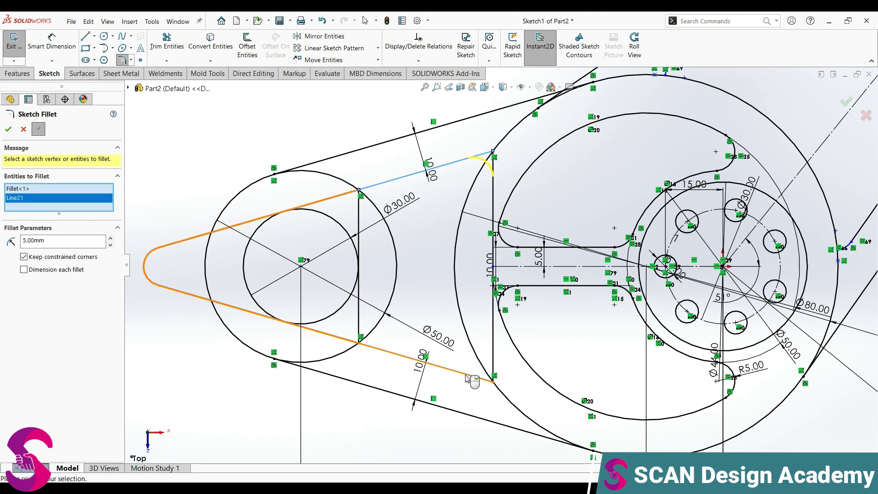
right_click(374, 322)
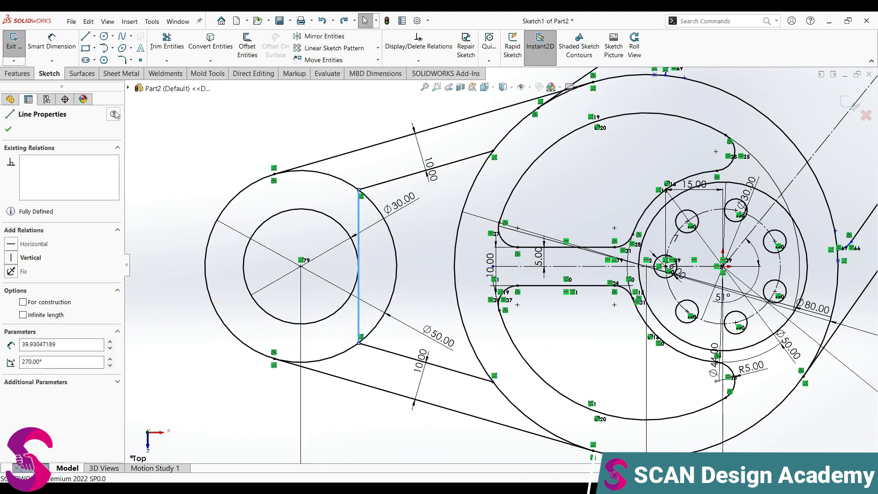
key("ctrl+z")
Draw a vertical line near the hub joining the upper and lower offset lines
left_click(85, 36)
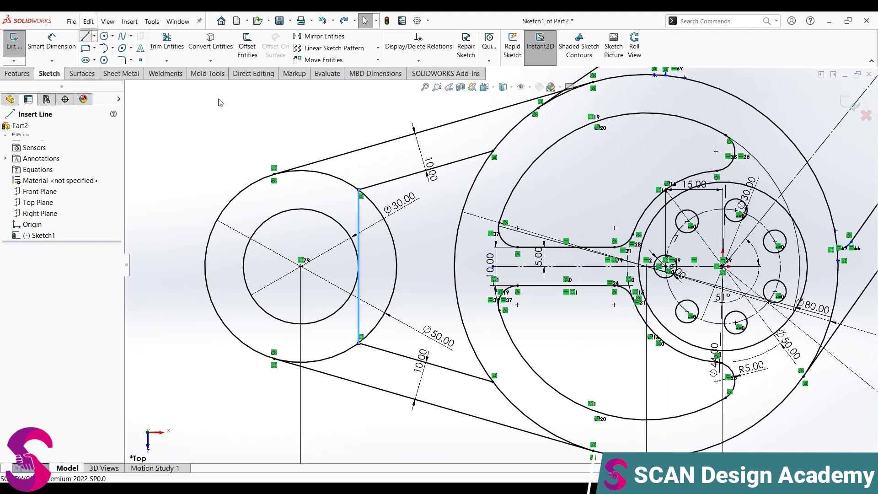
left_click(493, 152)
left_click(494, 381)
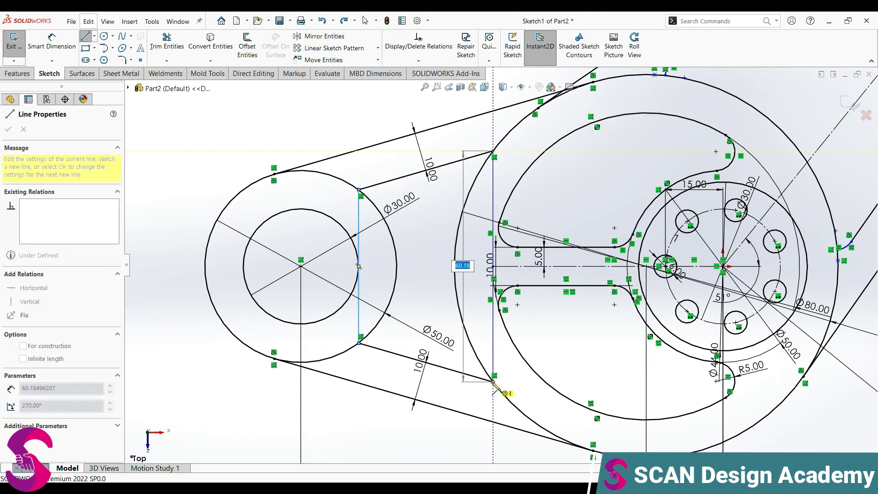
key("Escape")
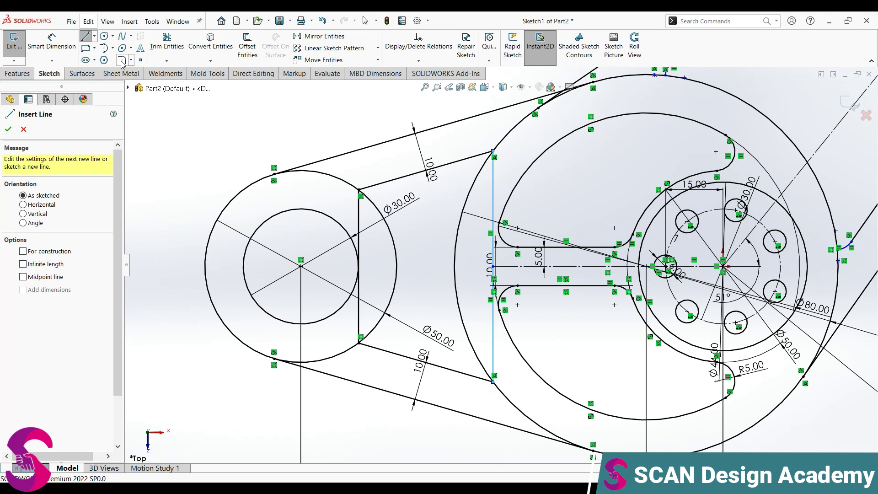
Round the pocket's four corners with 5 mm sketch fillets
left_click(122, 60)
left_click(480, 158)
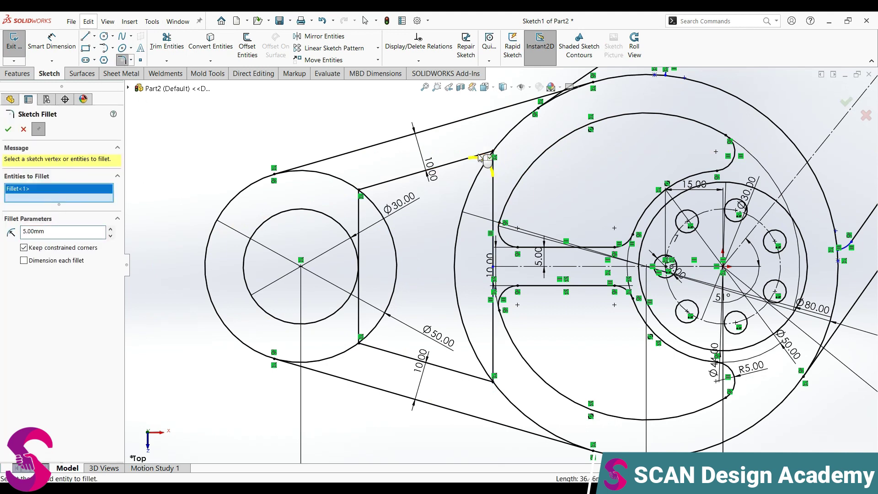
left_click(361, 197)
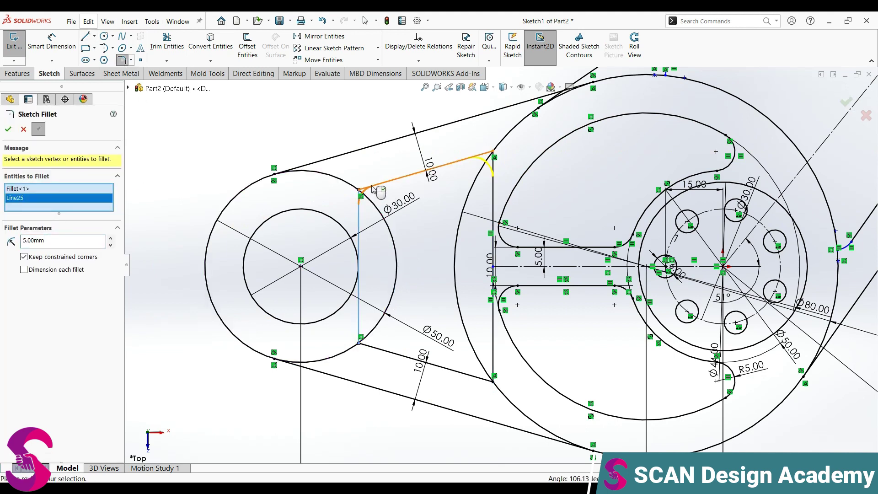
left_click(361, 335)
left_click(473, 380)
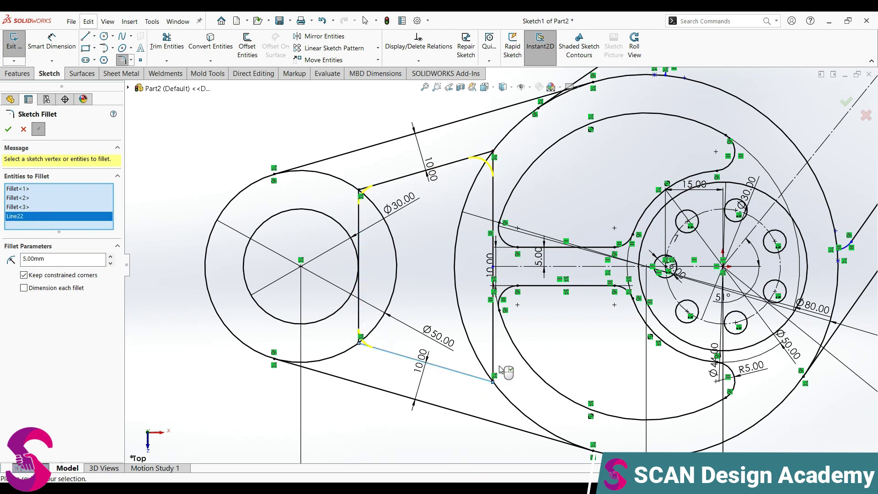
left_click(9, 130)
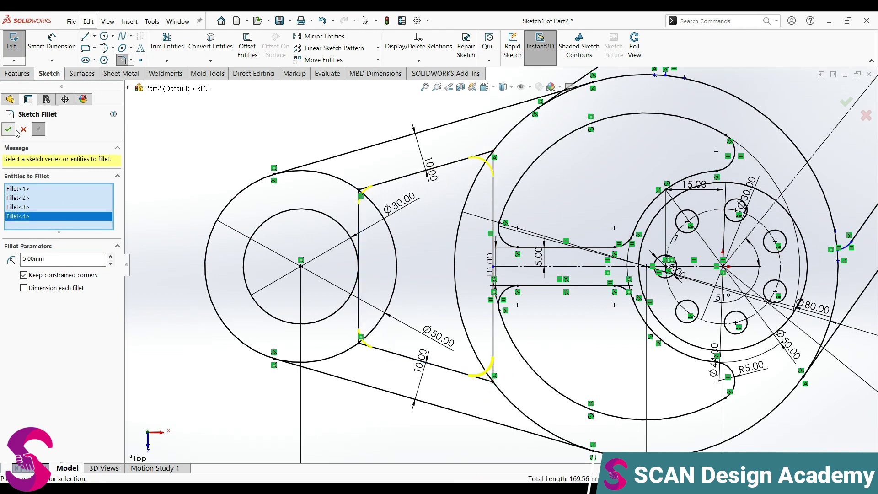
left_click(23, 129)
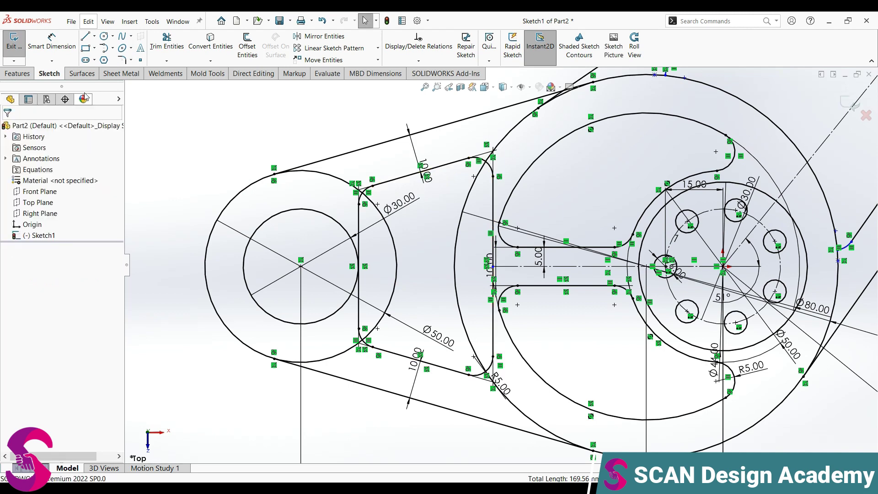
Power-trim the vertical line between the eye fillets and the leftover fillet arcs
left_click(167, 42)
left_click_drag(348, 272, 373, 278)
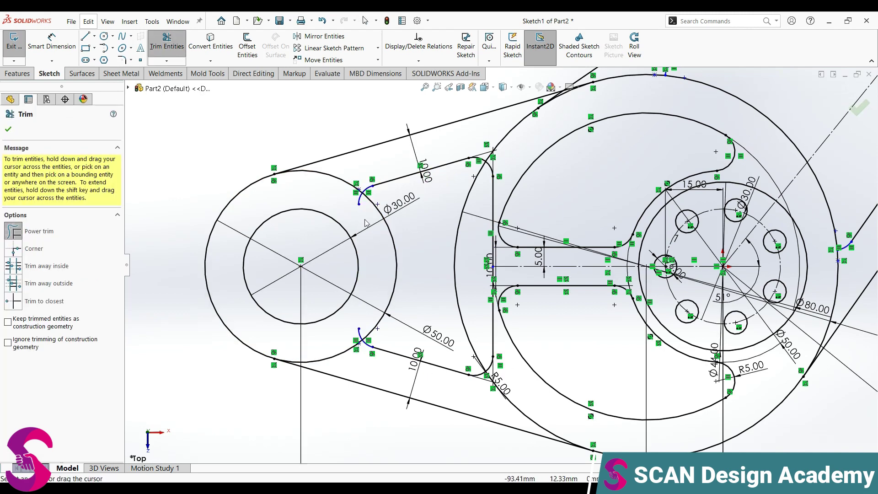
mouse_move(366, 197)
left_mouse_down()
mouse_move(362, 332)
mouse_move(490, 331)
mouse_move(490, 180)
left_mouse_up()
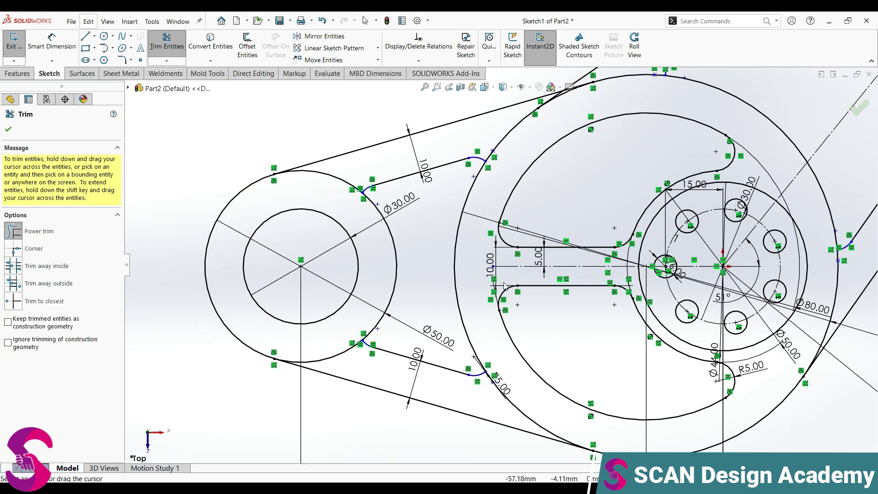
scroll(501, 282, "down", 3)
scroll(501, 282, "down", 2)
scroll(501, 282, "up", 3)
scroll(501, 281, "up", 2)
scroll(502, 284, "up", 2)
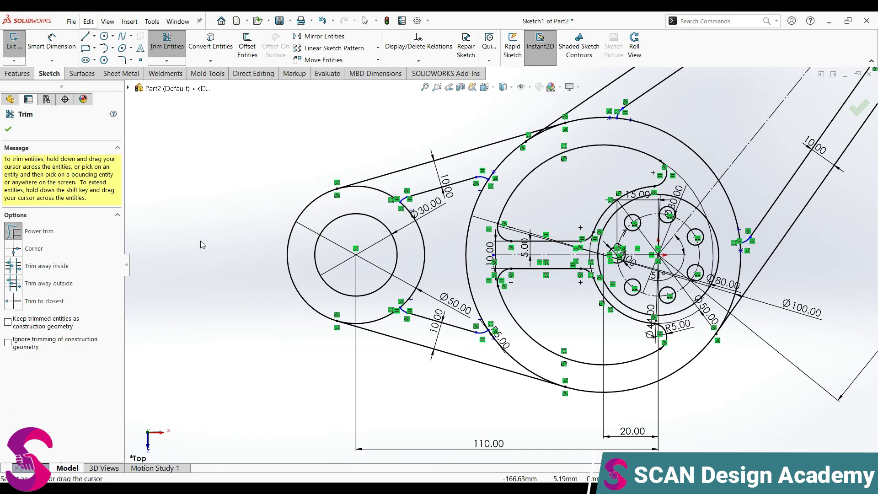
scroll(501, 264, "up", 3)
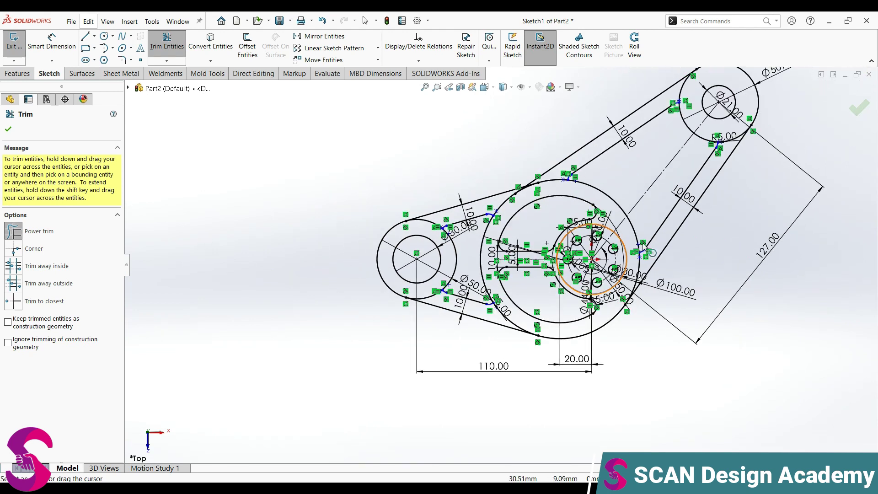
scroll(652, 253, "down", 2)
left_click(18, 74)
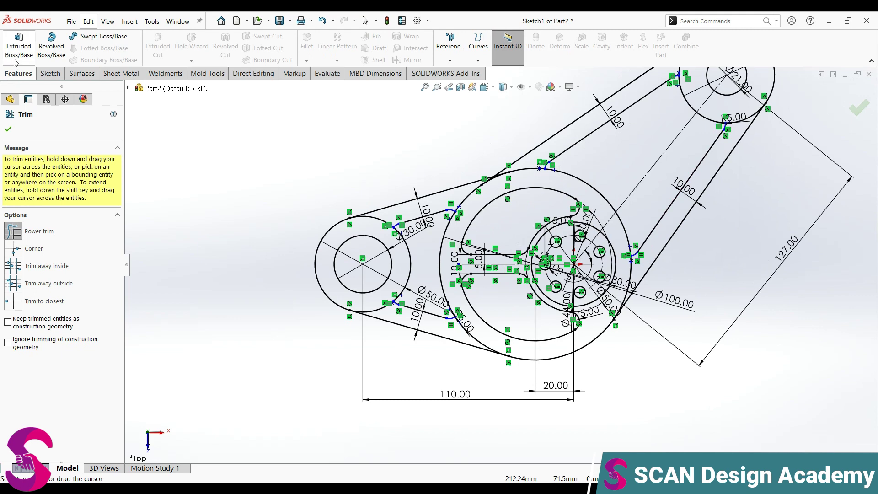
Extrude the small eye ring and large hub ring regions 40 mm Mid Plane
left_click(18, 48)
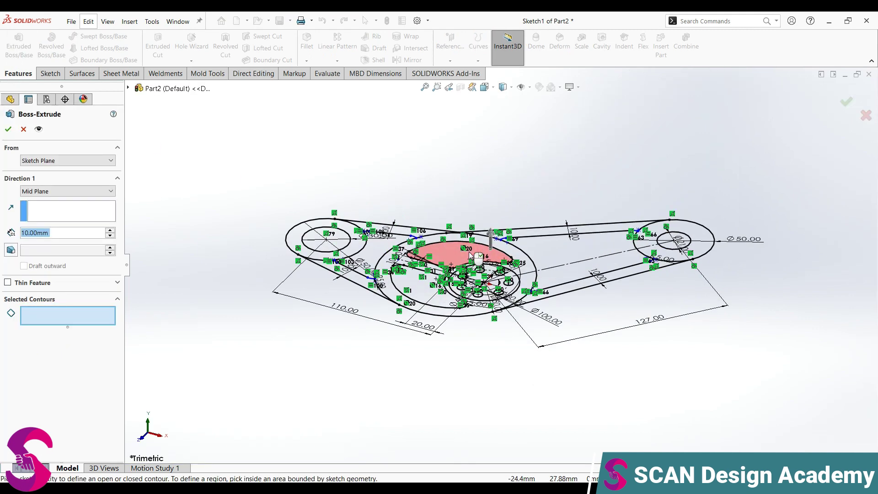
scroll(478, 258, "down", 3)
left_click(267, 242)
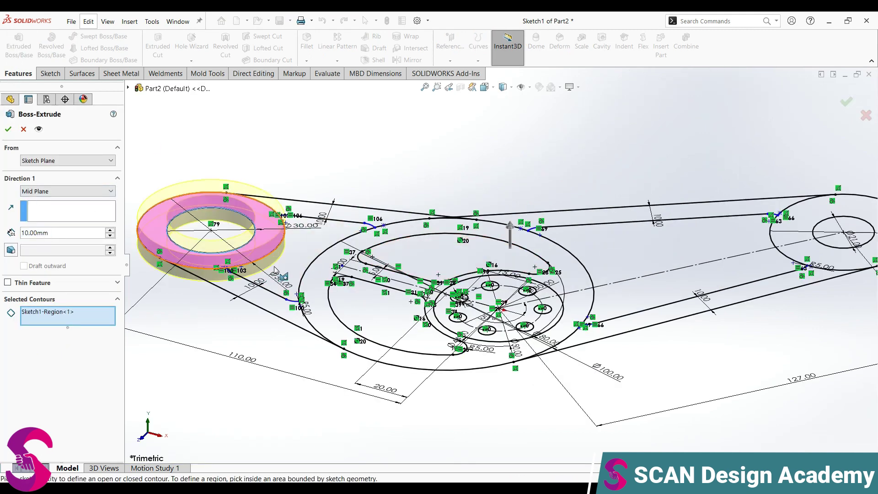
left_click(326, 316)
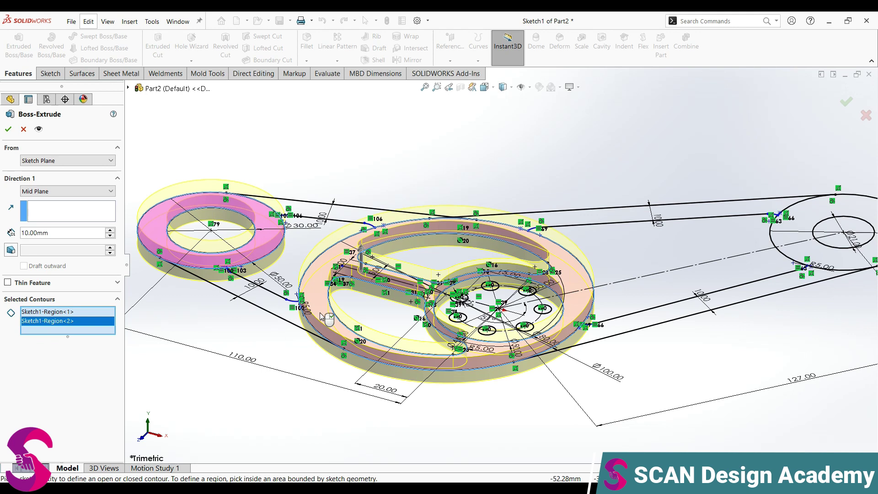
double_click(64, 233)
type("40")
key("Return")
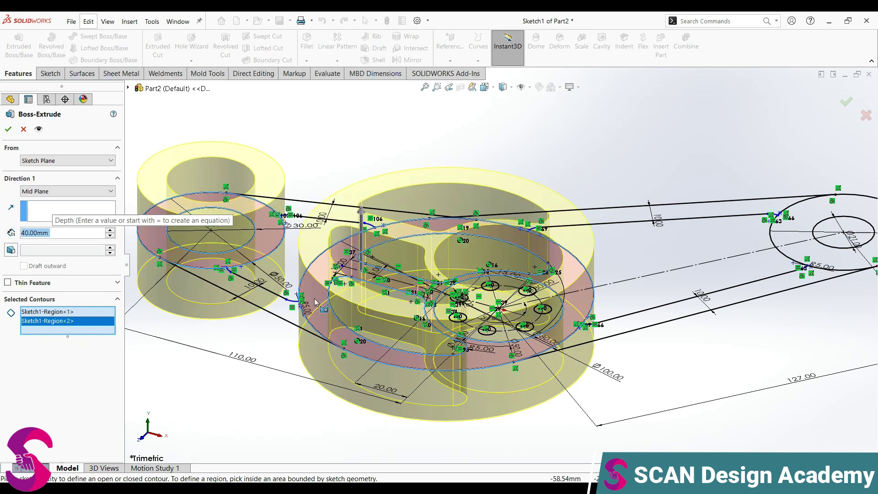
key("f")
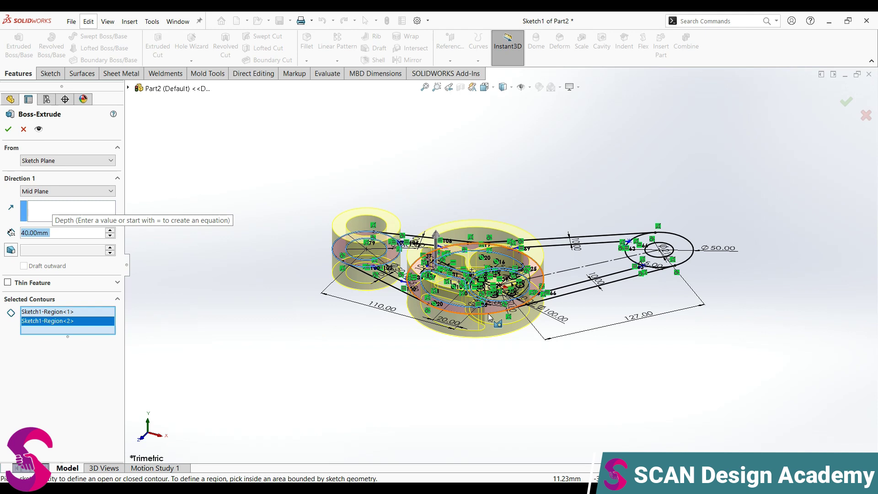
left_click(6, 131)
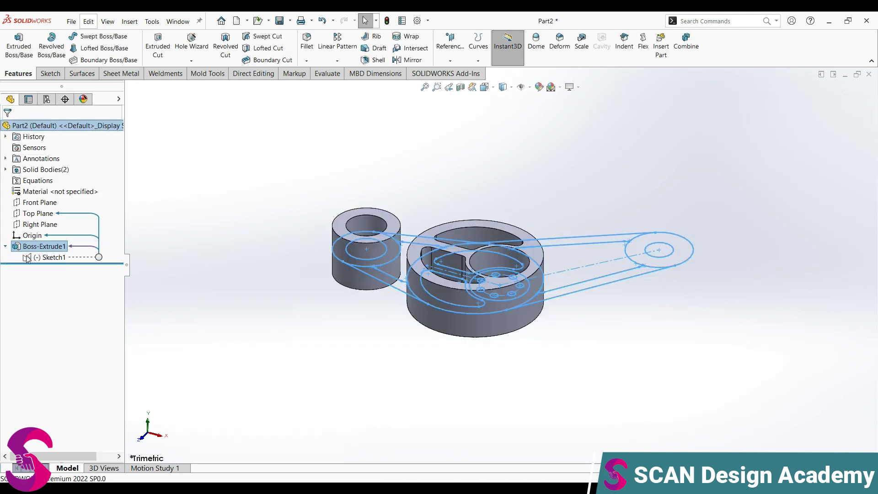
Start a boss extrusion of four Sketch1 arm regions at 20 mm mid-plane depth
left_click(27, 258)
left_click(18, 46)
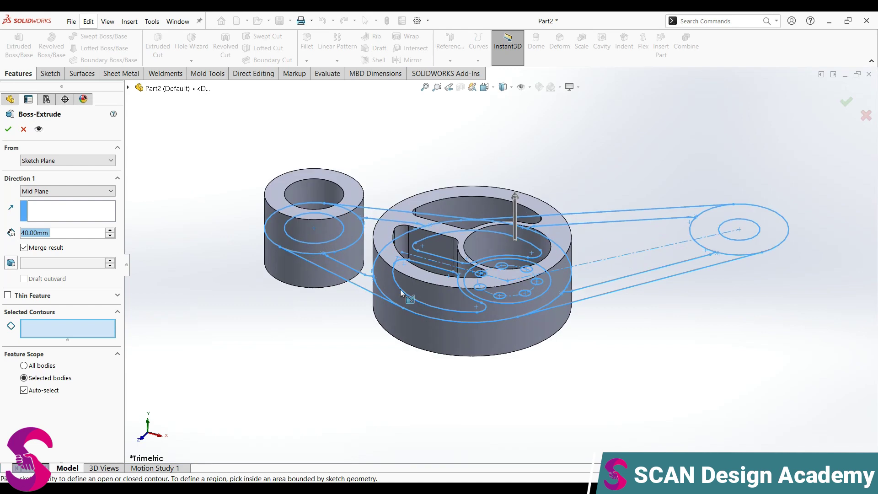
left_click(361, 279)
left_click(594, 281)
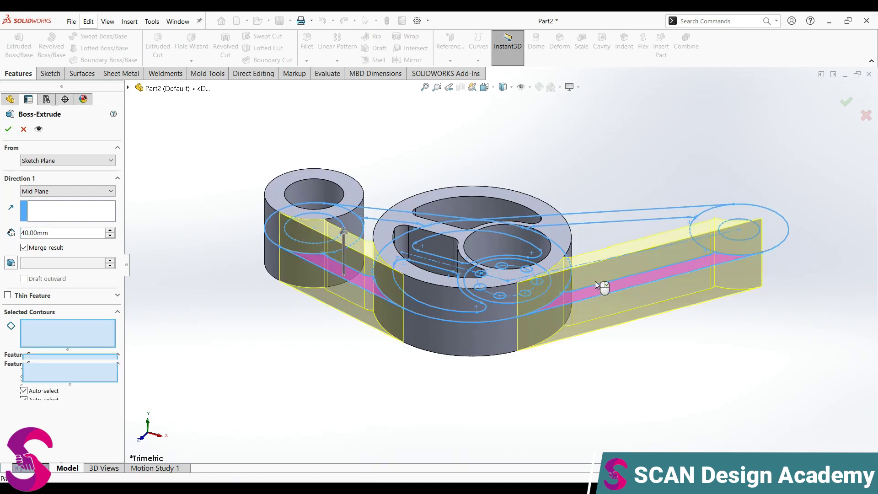
left_click(603, 216)
middle_click_drag(603, 216, 346, 231)
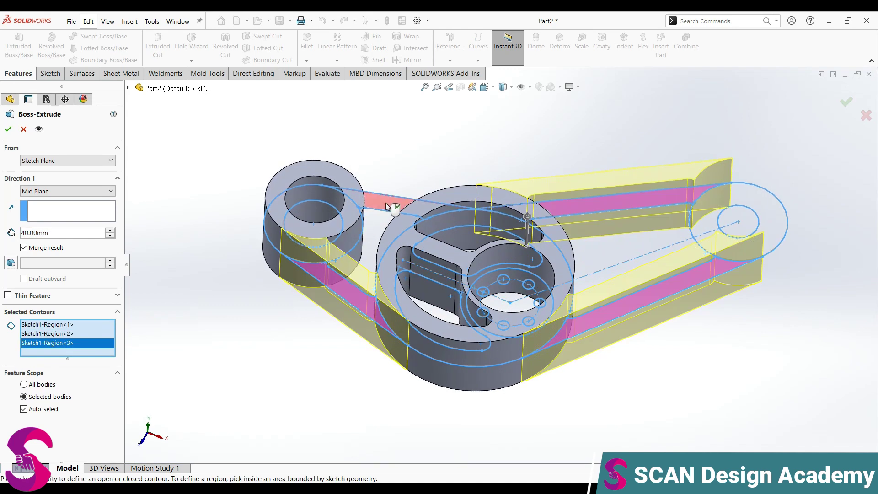
left_click(387, 206)
key("ctrl+7")
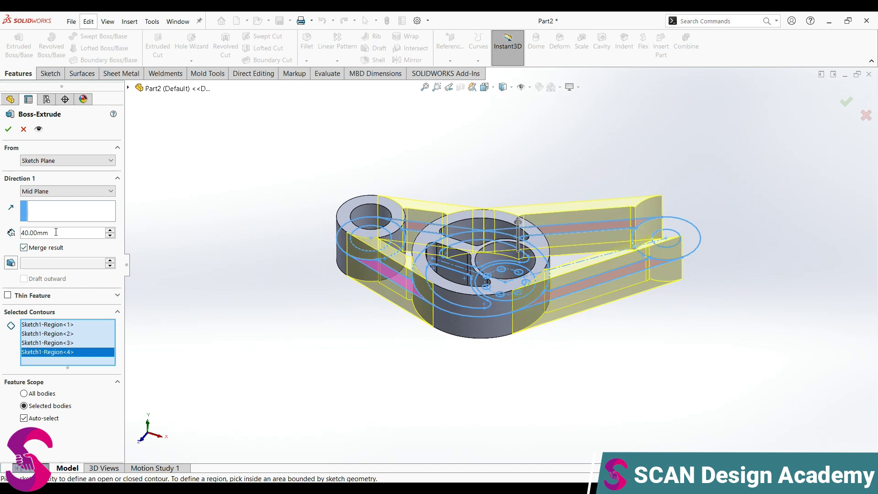
double_click(56, 232)
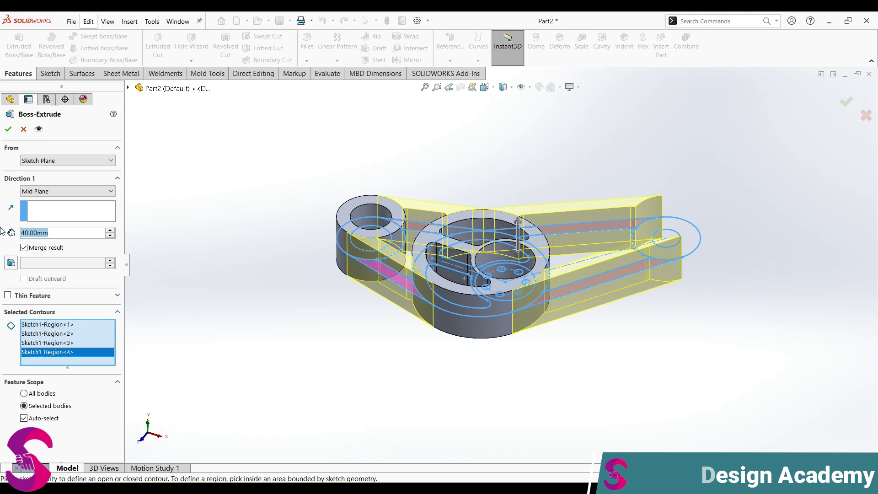
type("20")
key("Return")
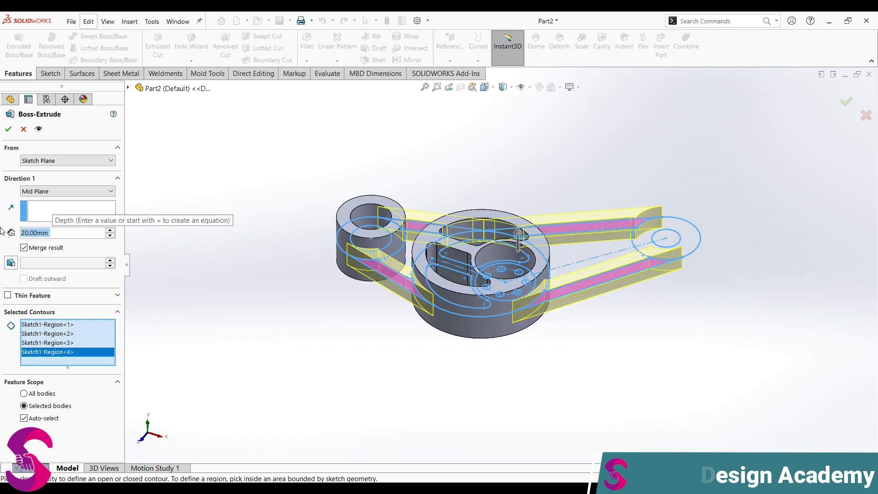
key("Return")
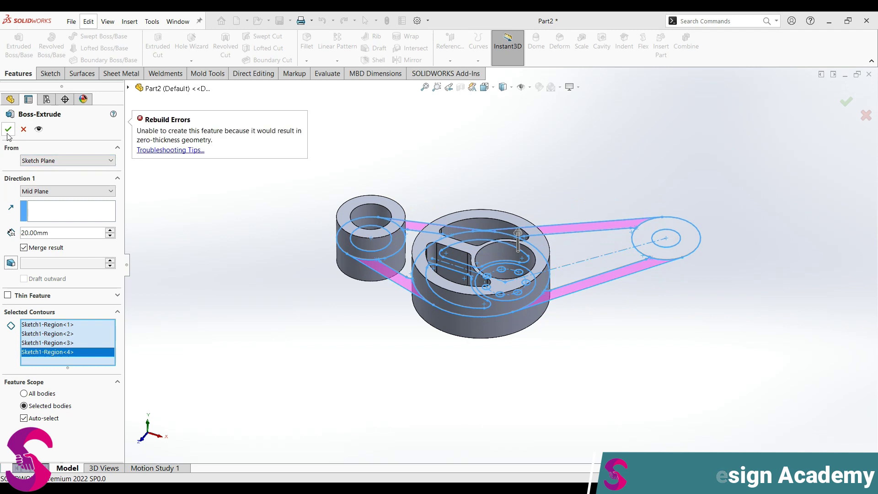
Add the missing fifth arm region and finish the 20 mm merged arm extrusion
middle_click_drag(626, 215, 607, 358)
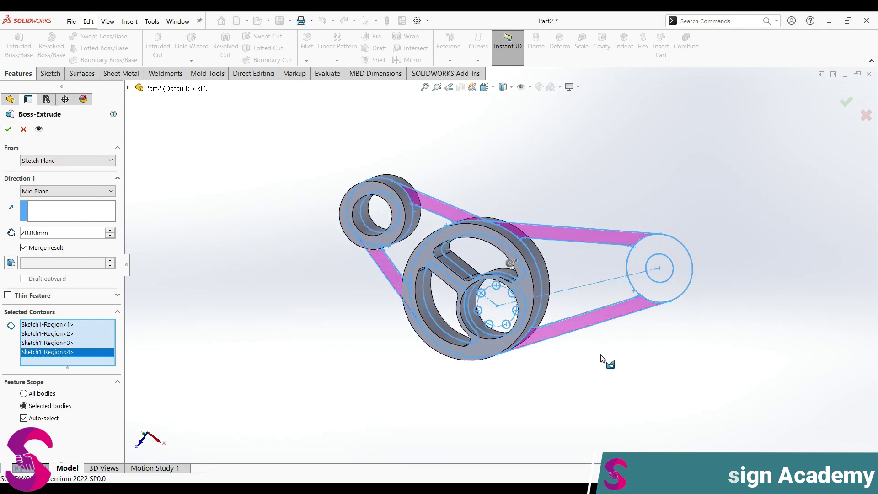
scroll(469, 267, "down", 5)
scroll(468, 267, "down", 2)
scroll(436, 318, "down", 1)
scroll(437, 317, "down", 3)
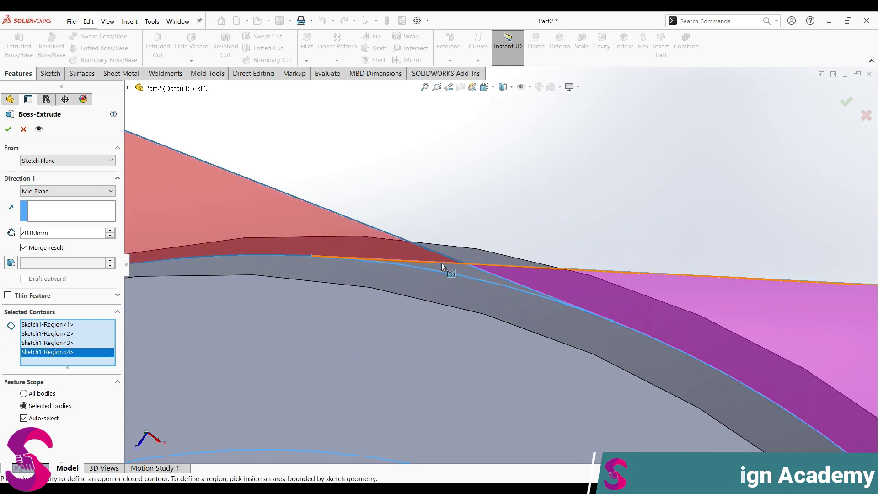
left_click(461, 270)
scroll(435, 290, "up", 4)
scroll(425, 320, "up", 4)
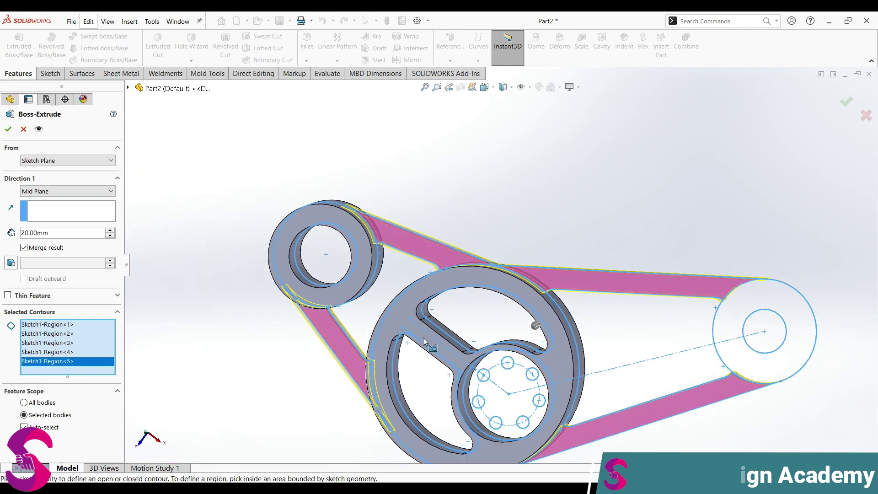
scroll(426, 320, "up", 3)
key("Return")
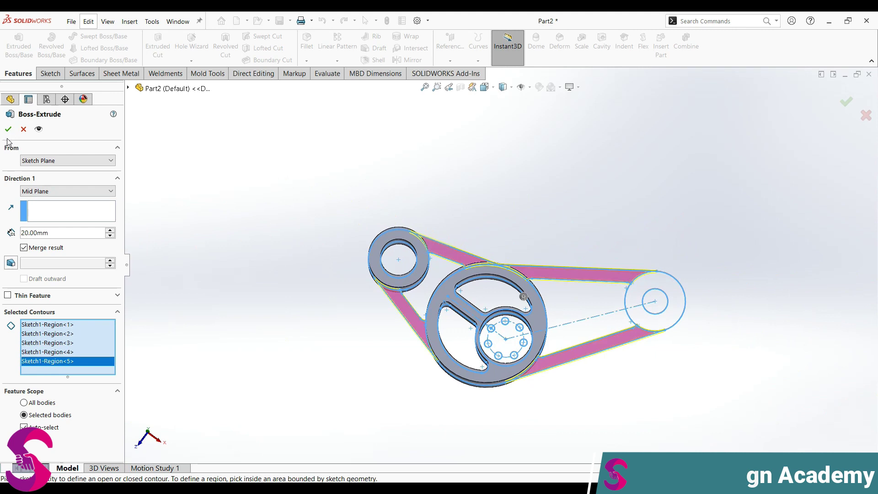
middle_click_drag(583, 303, 487, 189)
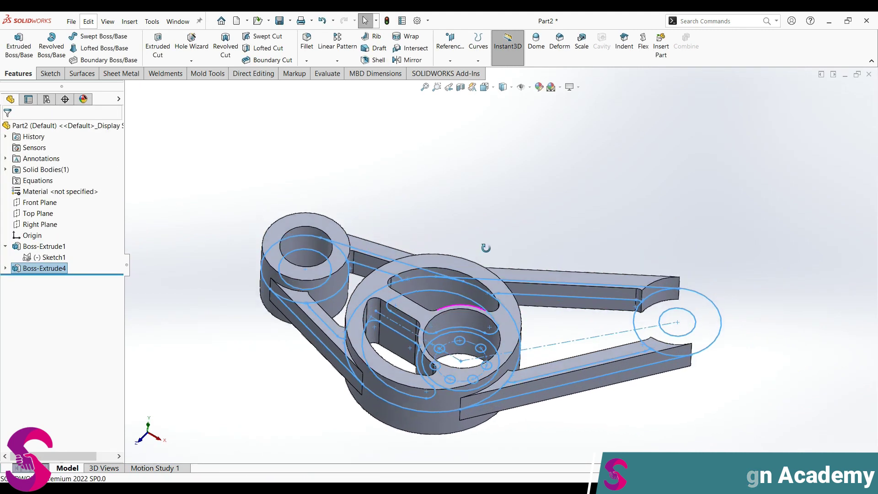
Extrude the right eye ring region of Sketch1 22 mm mid-plane as Boss-Extrude5
left_click(50, 257)
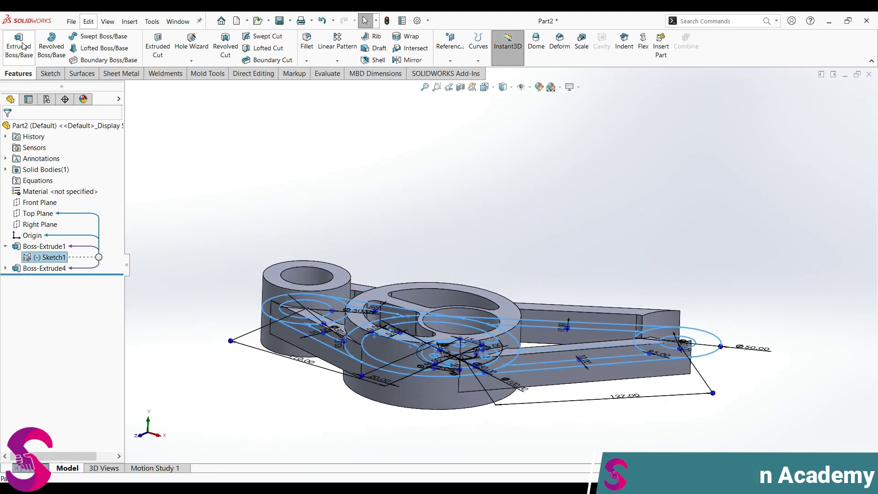
left_click(19, 46)
scroll(728, 344, "down", 5)
left_click(654, 326)
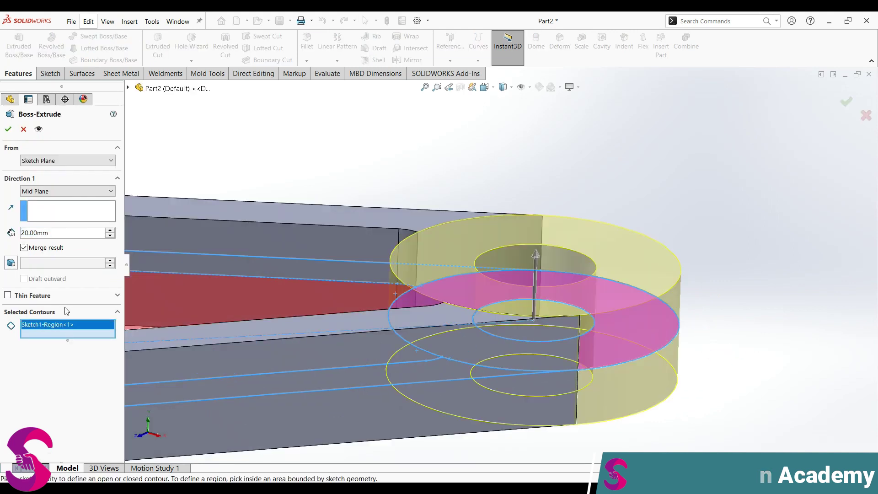
double_click(60, 236)
type("22")
key("Return")
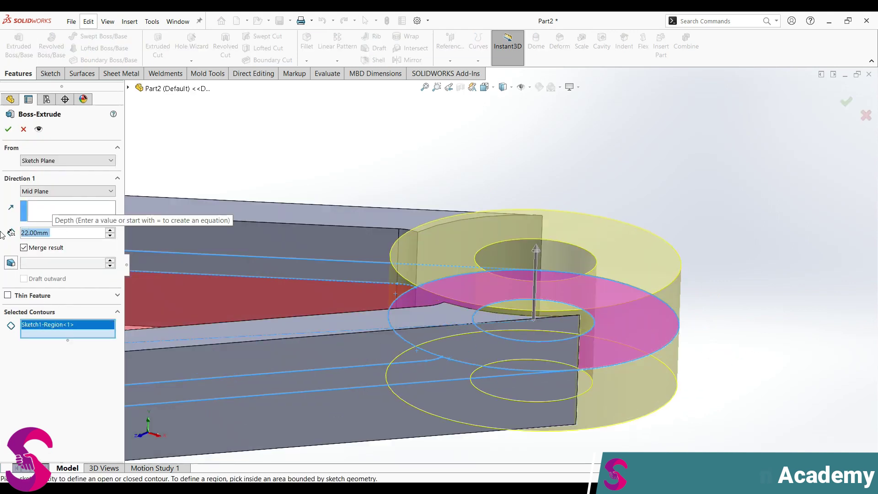
Extrude the central hub disc region of Sketch1 to 32 mm mid-plane depth
left_click(7, 129)
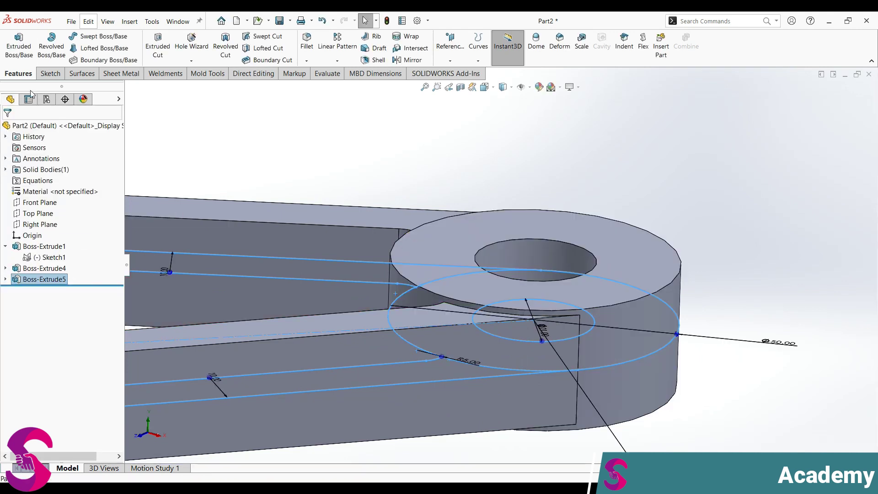
left_click(16, 49)
mouse_move(314, 307)
middle_mouse_down()
mouse_move(301, 299)
mouse_move(304, 383)
middle_mouse_up()
left_click(257, 314)
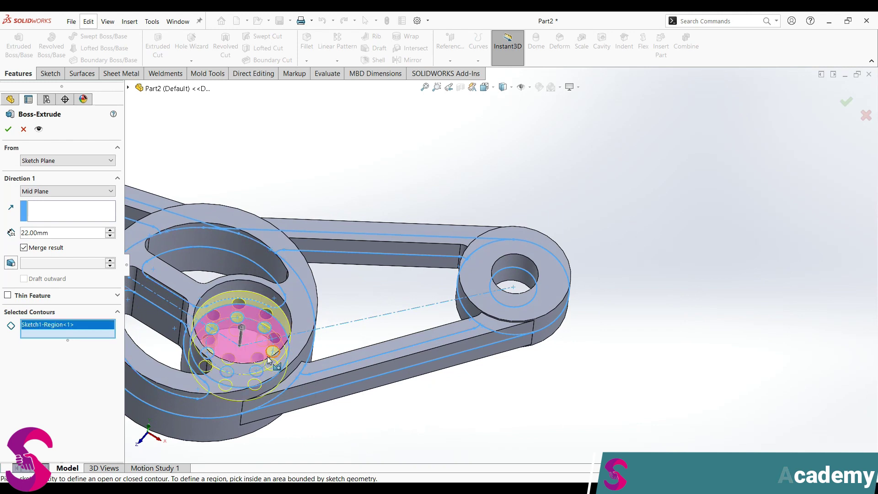
key("z")
middle_click_drag(269, 356, 275, 288)
double_click(26, 234)
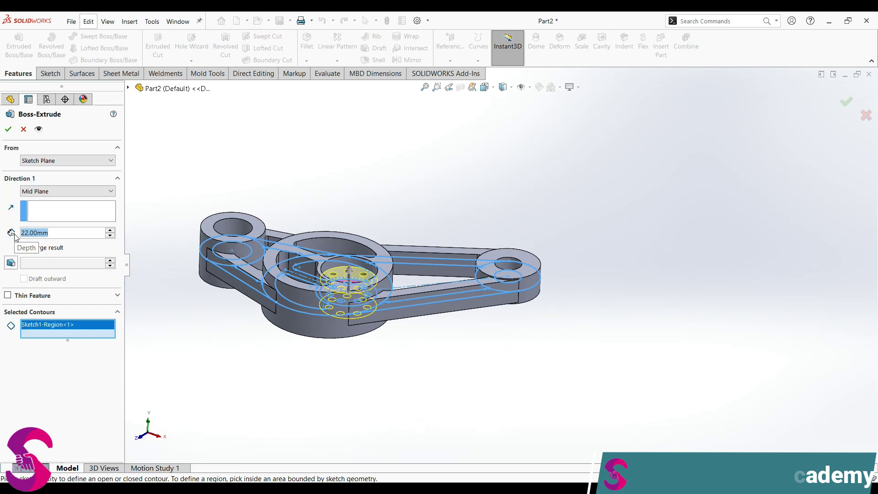
key("Up")
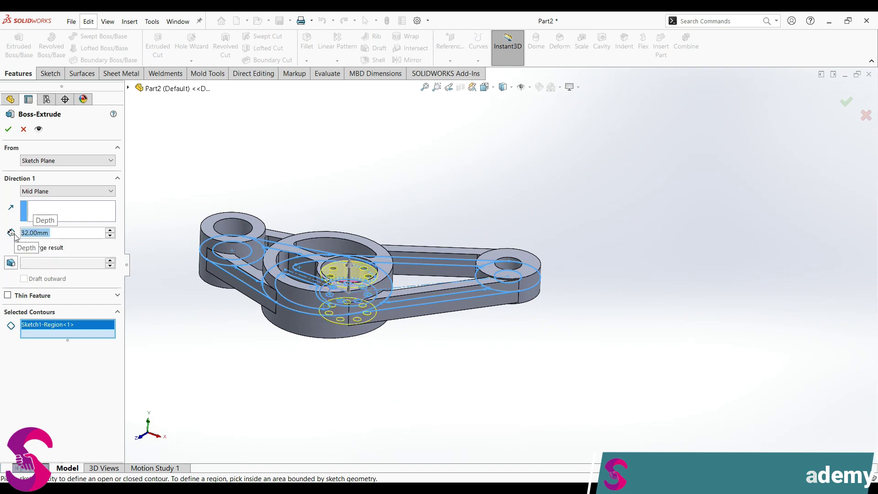
left_click(8, 129)
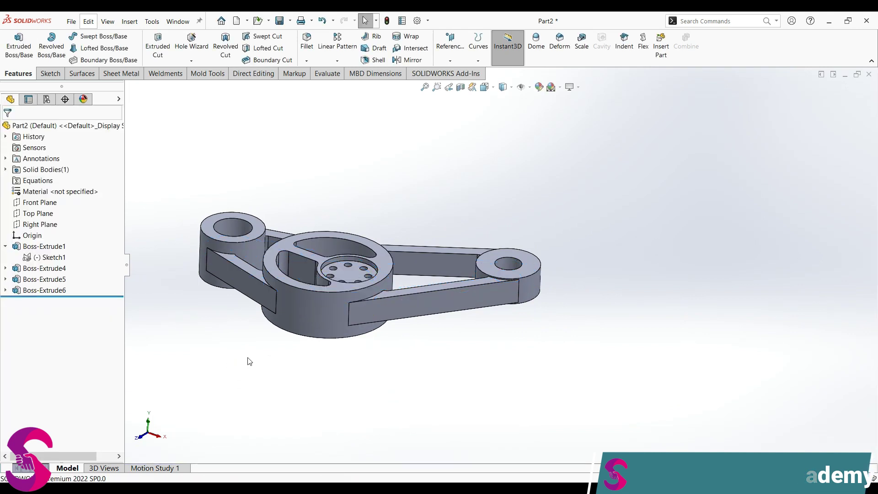
key("ctrl+7")
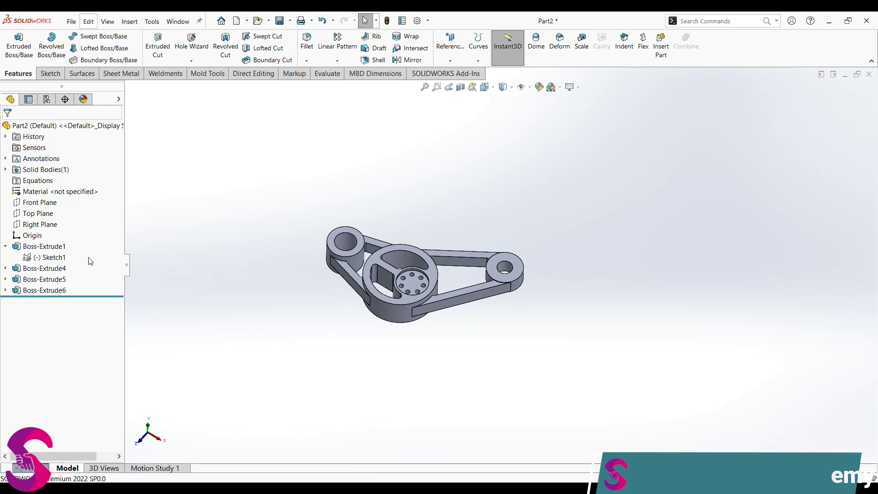
Extrude the left and right web regions of Sketch1 10 mm mid-plane
left_click(51, 259)
left_click(19, 43)
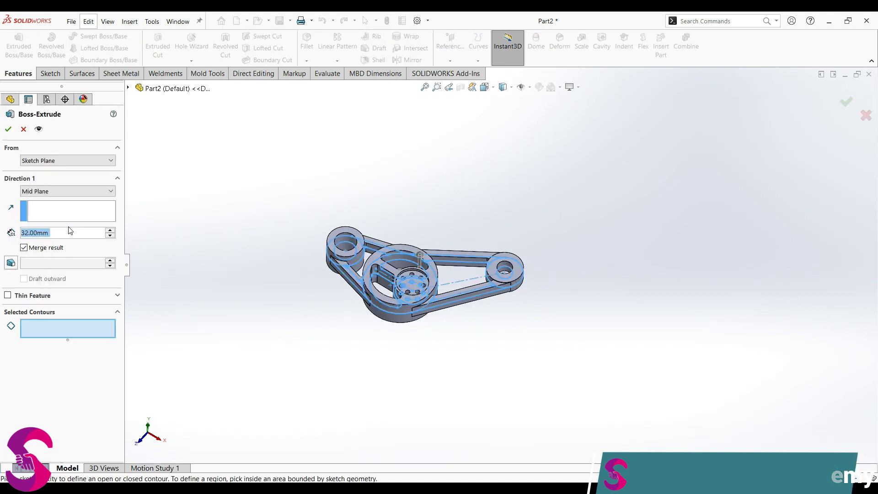
type("10")
key("Return")
scroll(354, 285, "down", 2)
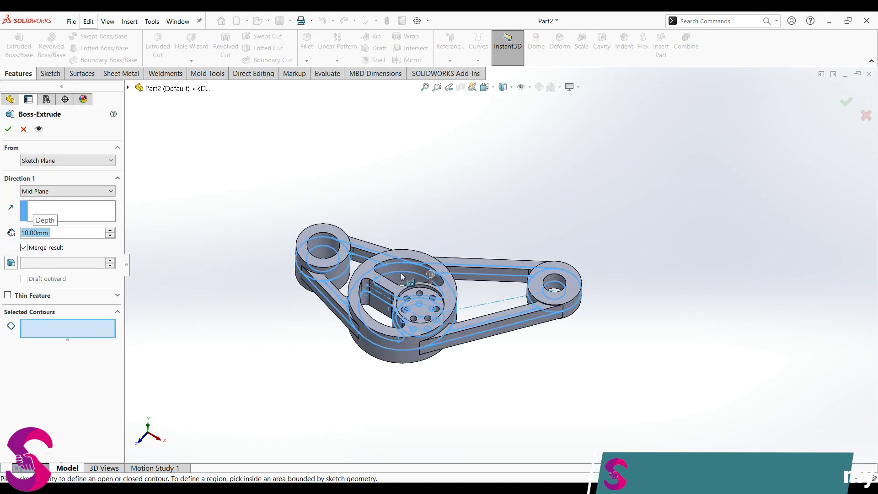
scroll(355, 285, "down", 3)
left_click(353, 278)
left_click(625, 273)
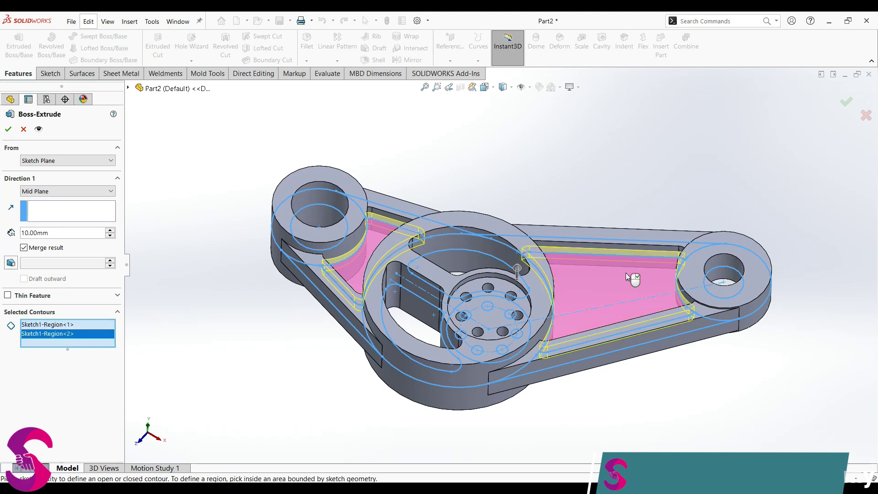
left_click(8, 129)
mouse_move(480, 365)
middle_mouse_down()
mouse_move(478, 311)
mouse_move(491, 293)
mouse_move(468, 348)
middle_mouse_up()
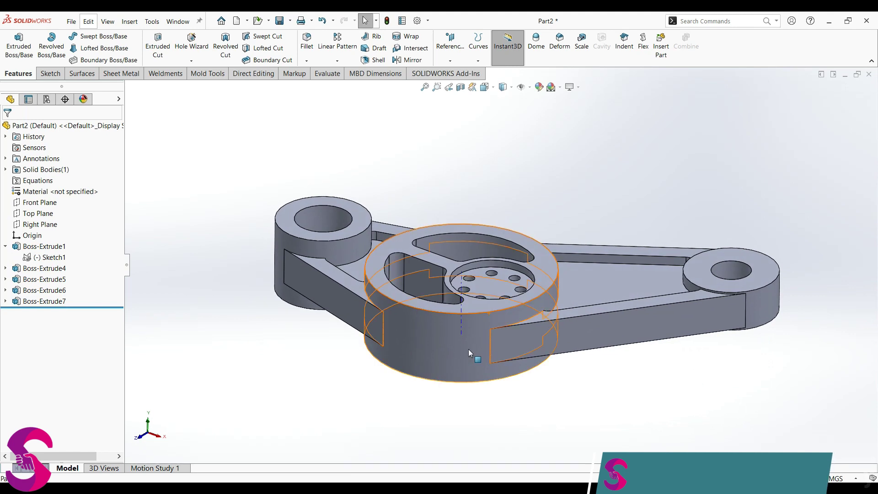
mouse_move(468, 346)
middle_mouse_down()
mouse_move(469, 404)
mouse_move(489, 406)
mouse_move(492, 384)
middle_mouse_up()
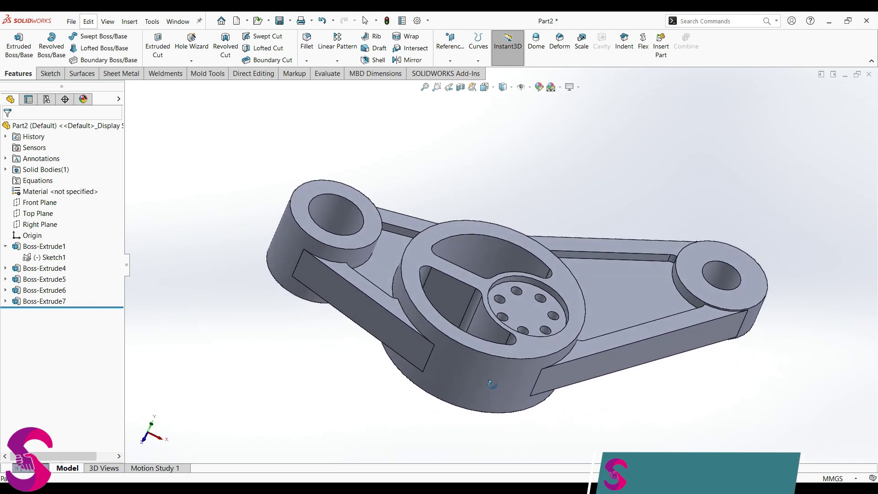
middle_click_drag(492, 385, 492, 389)
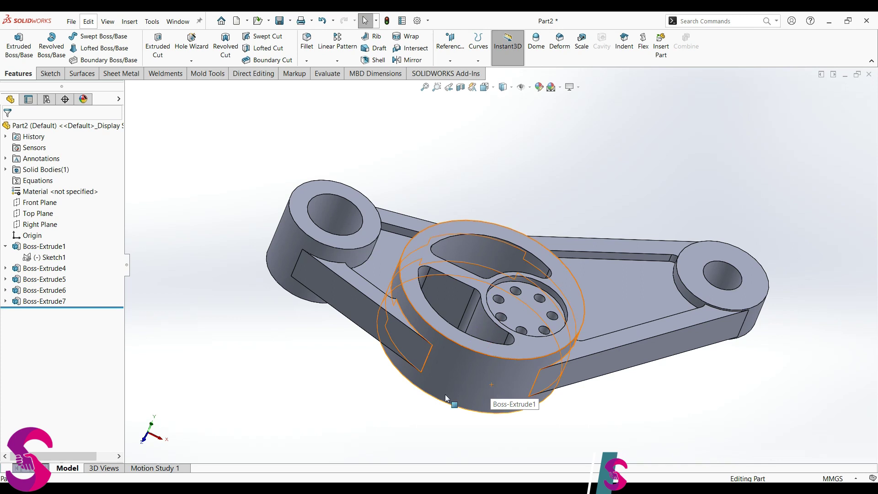
key("ctrl+7")
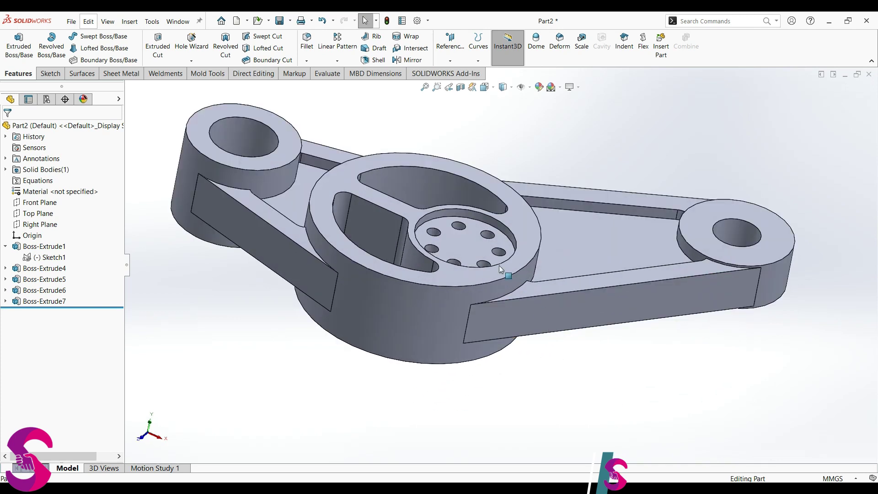
left_click(473, 246)
left_click(447, 276, "ctrl")
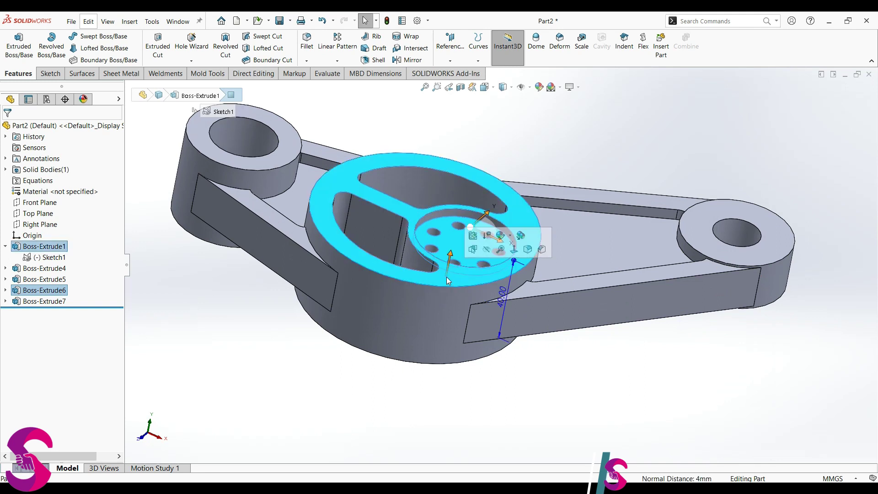
left_click(441, 382)
scroll(684, 268, "down", 2)
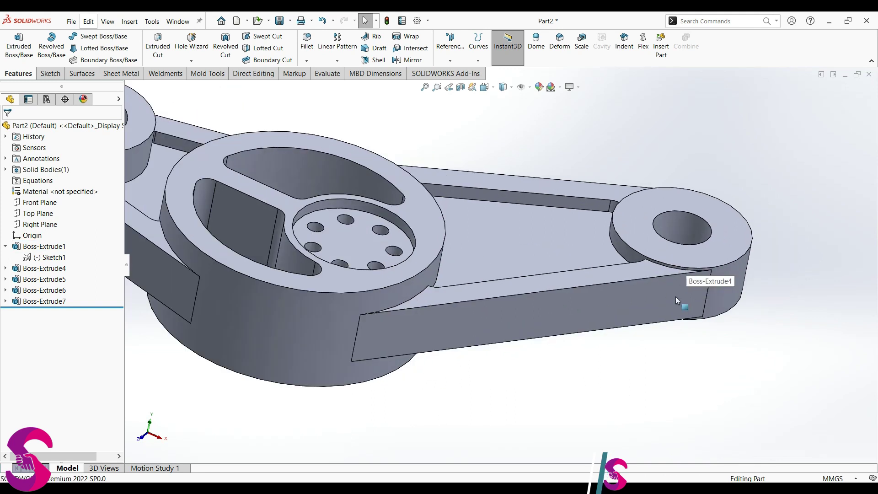
middle_click_drag(676, 296, 659, 391)
left_click(660, 392)
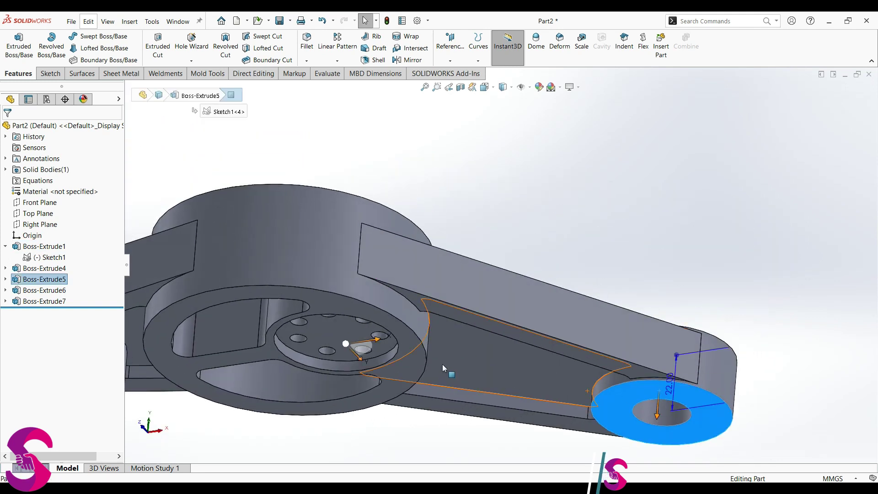
left_click(413, 364, "ctrl")
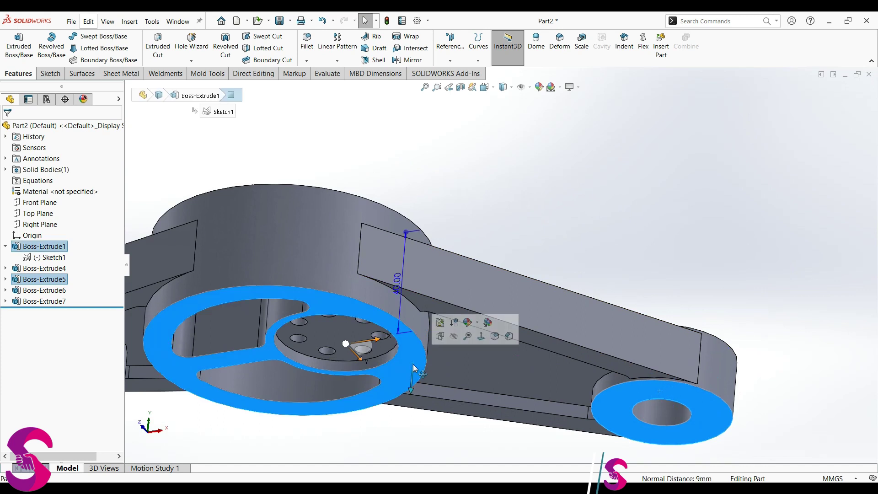
left_click(469, 452)
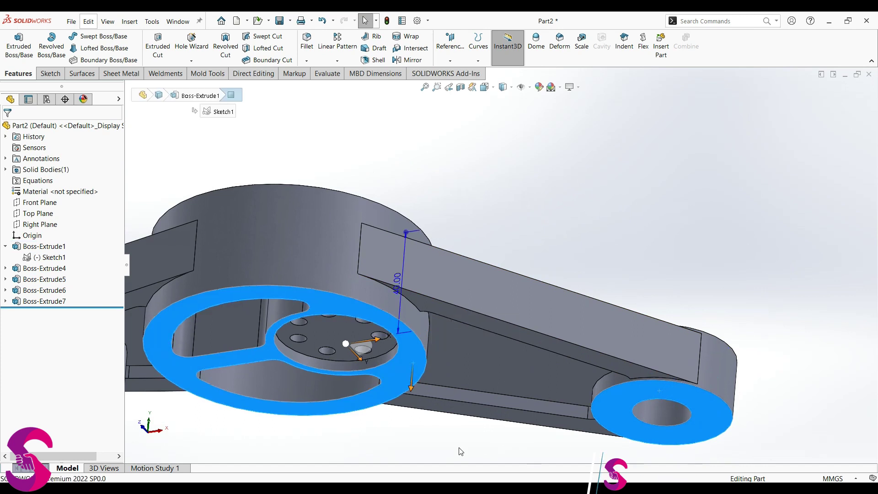
mouse_move(462, 385)
middle_mouse_down()
mouse_move(466, 417)
mouse_move(457, 432)
mouse_move(412, 404)
middle_mouse_up()
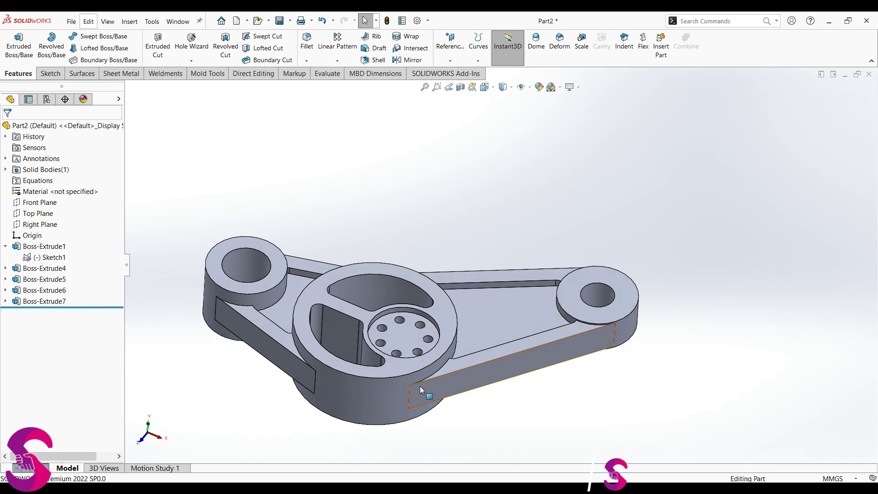
middle_click_drag(420, 386, 341, 413)
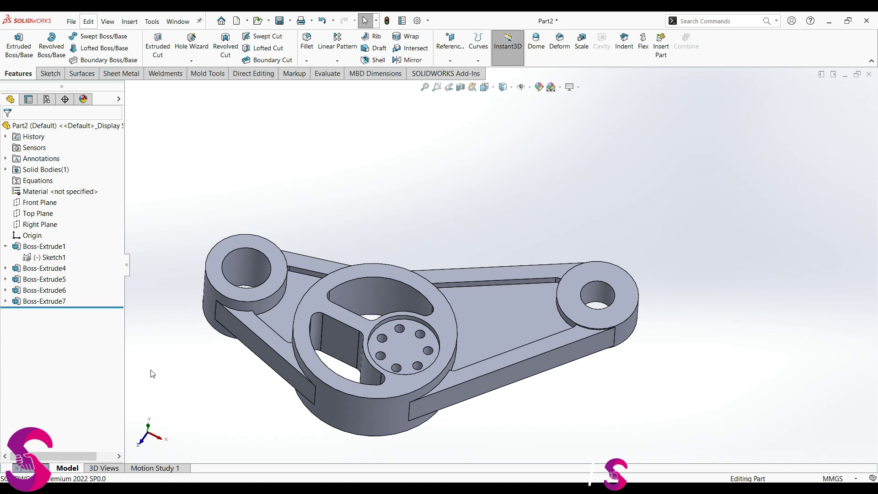
Fillet the four web pocket faces, top and underside, with a 2 mm radius
left_click(306, 43)
type("2")
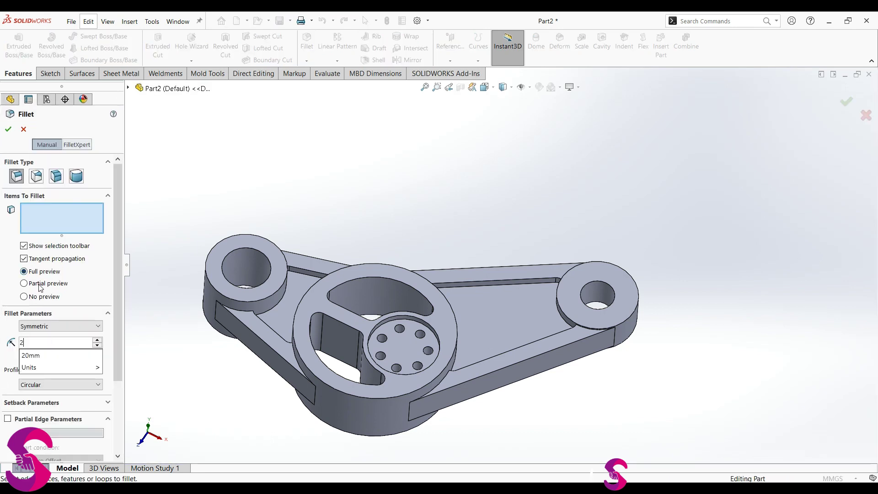
left_click(287, 305)
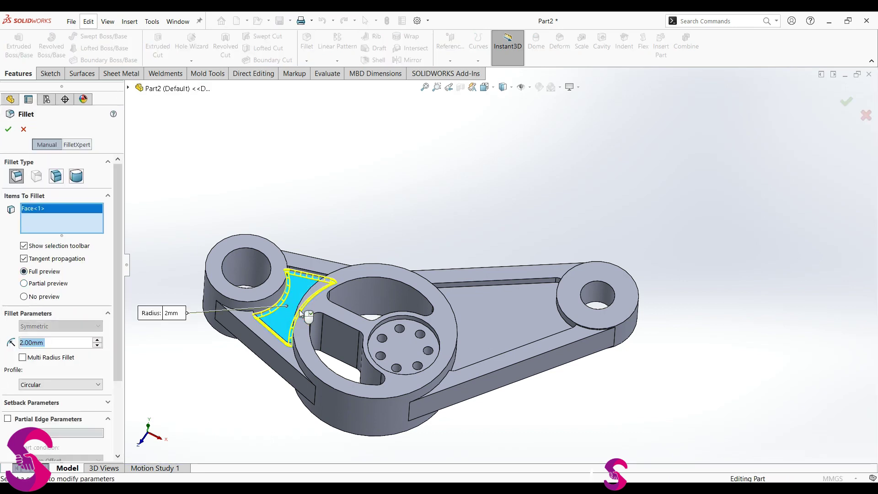
left_click(504, 309)
middle_click_drag(465, 370, 465, 196)
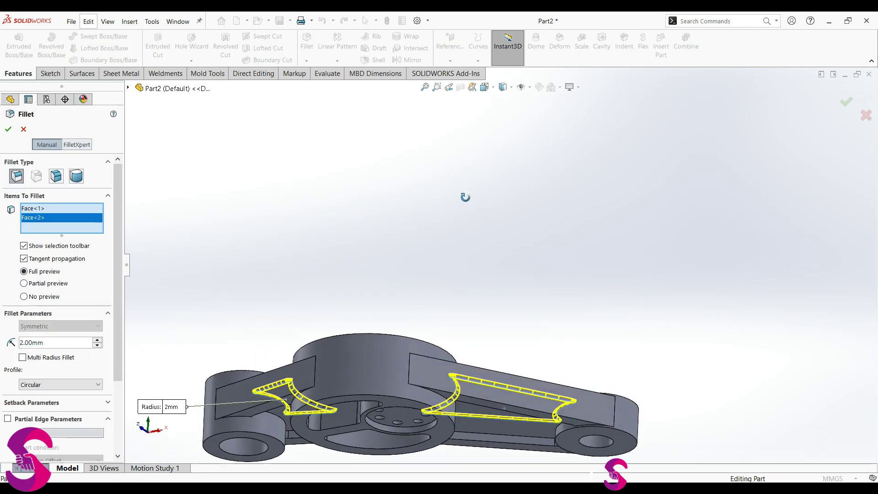
left_click(476, 408)
left_click(277, 413)
middle_click_drag(360, 354, 365, 417)
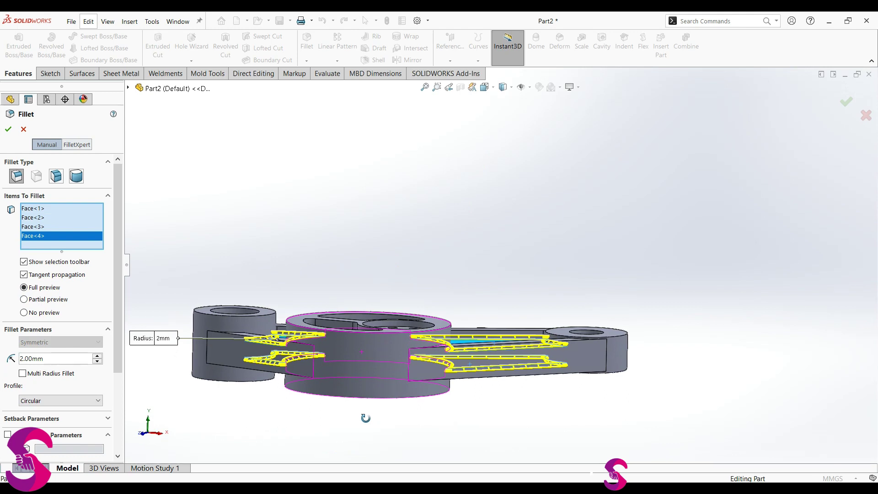
middle_click_drag(369, 418, 97, 293)
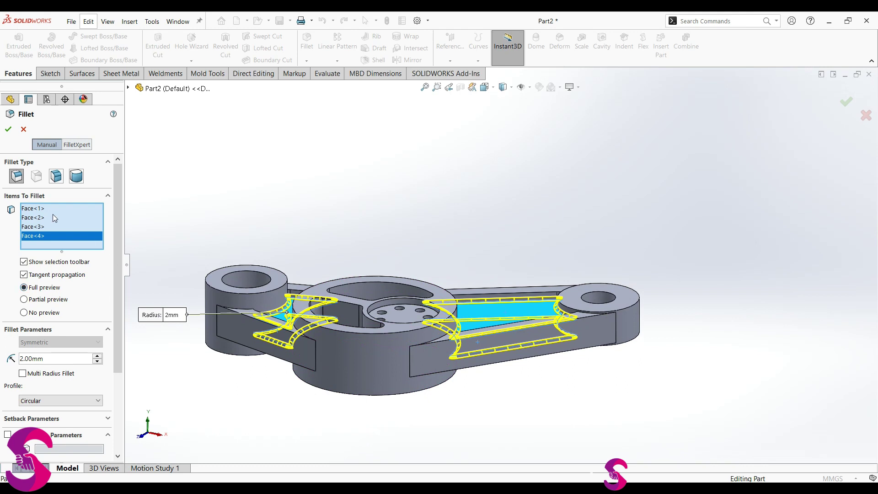
left_click(9, 129)
Inspect the filleted bracket and return it to the isometric view
mouse_move(303, 186)
middle_mouse_down()
mouse_move(404, 376)
mouse_move(394, 366)
middle_mouse_up()
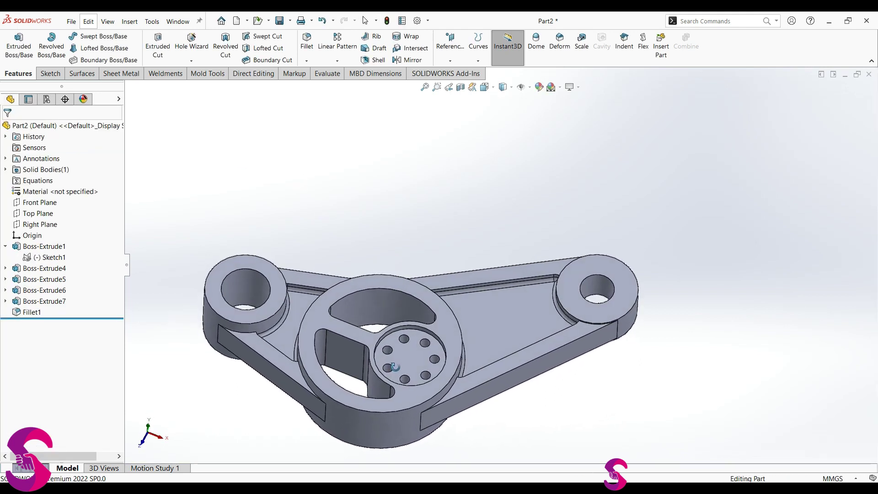
key("Escape")
key("space")
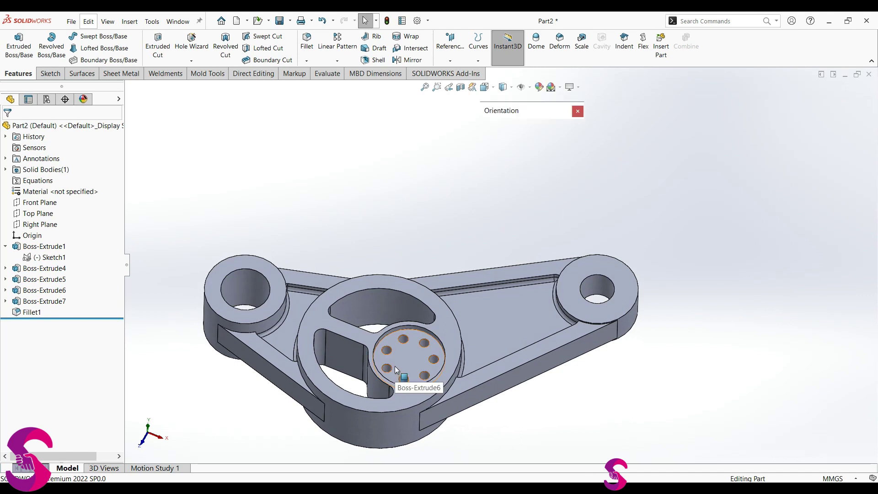
left_click(410, 356)
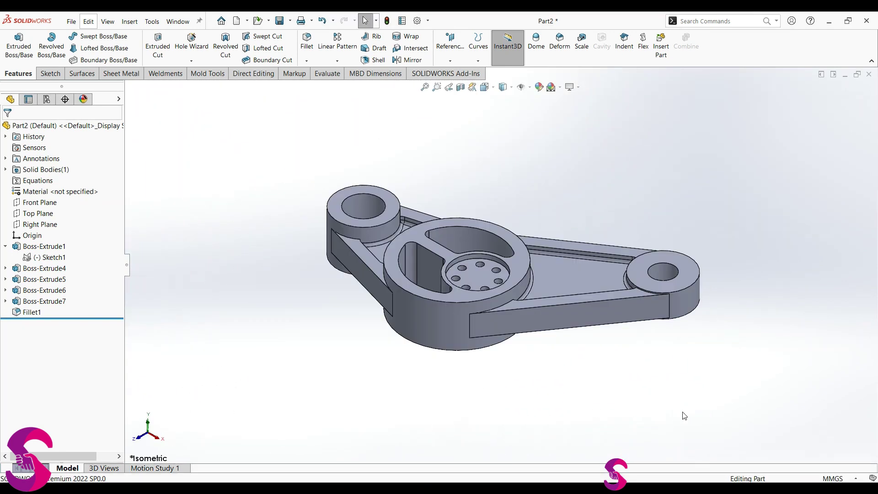